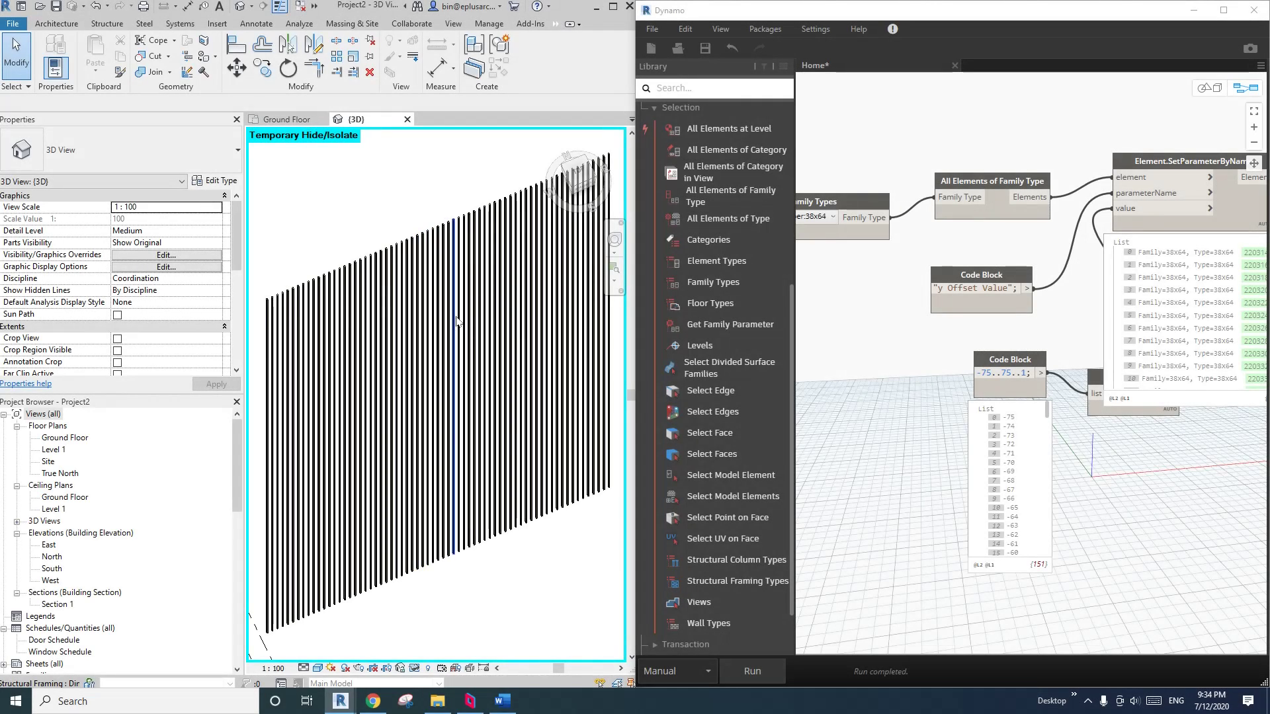
Step: Examine the whole beam system and the upper ends of its vertical beams in the isolated 3D view
click(491, 376)
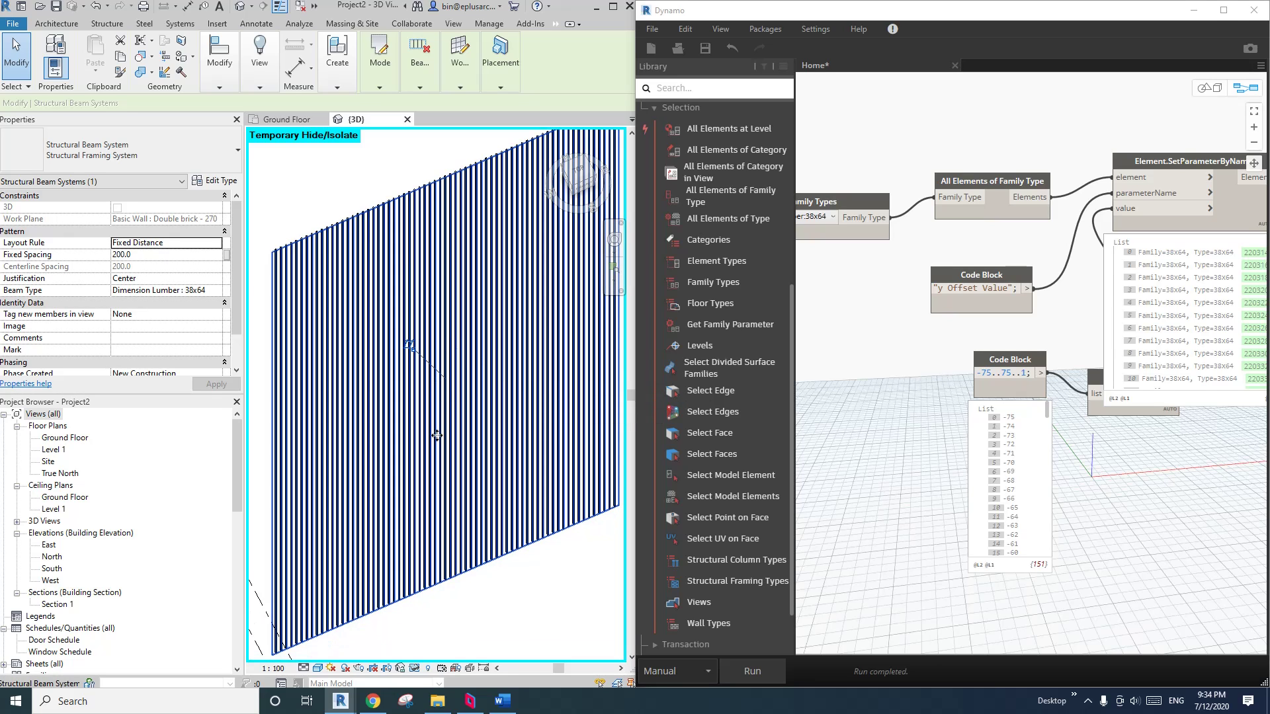
mouse_move(478, 377)
middle_down()
mouse_move(470, 391)
mouse_move(456, 365)
middle_up()
key(Escape)
scroll(351, 181, up, 5)
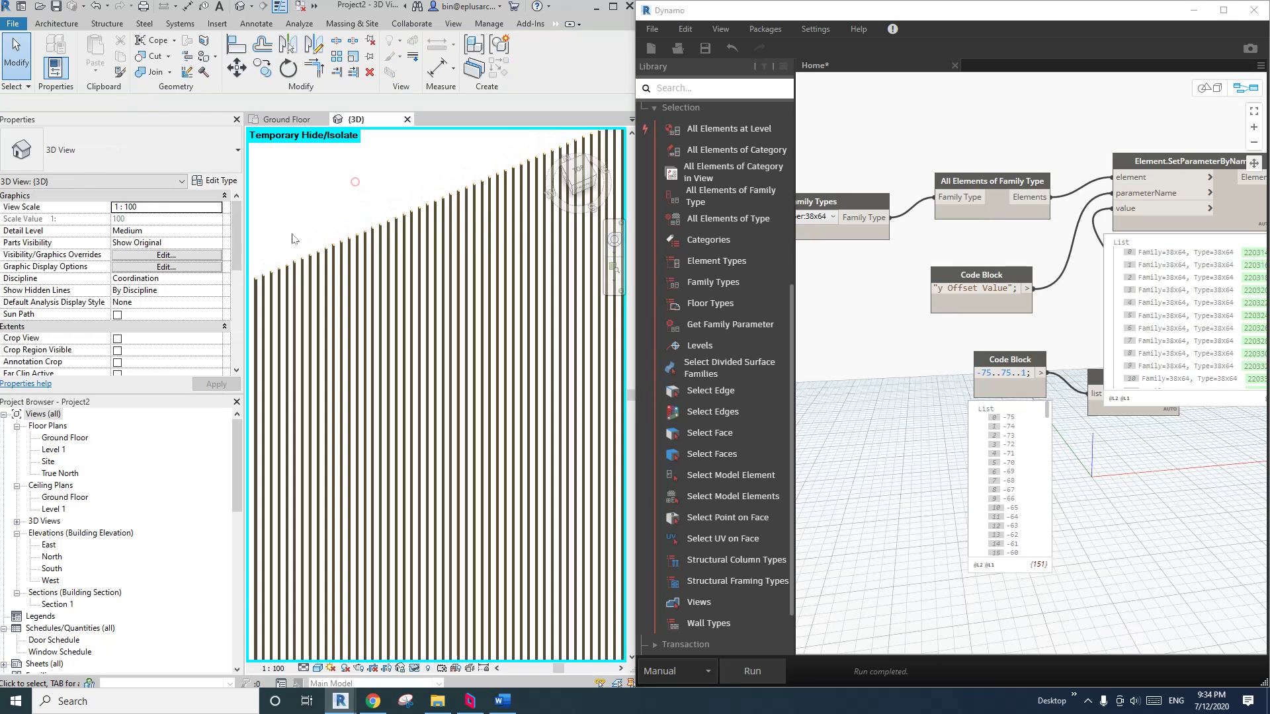
click(324, 270)
scroll(324, 270, down, 3)
middle_drag(324, 270, 323, 240)
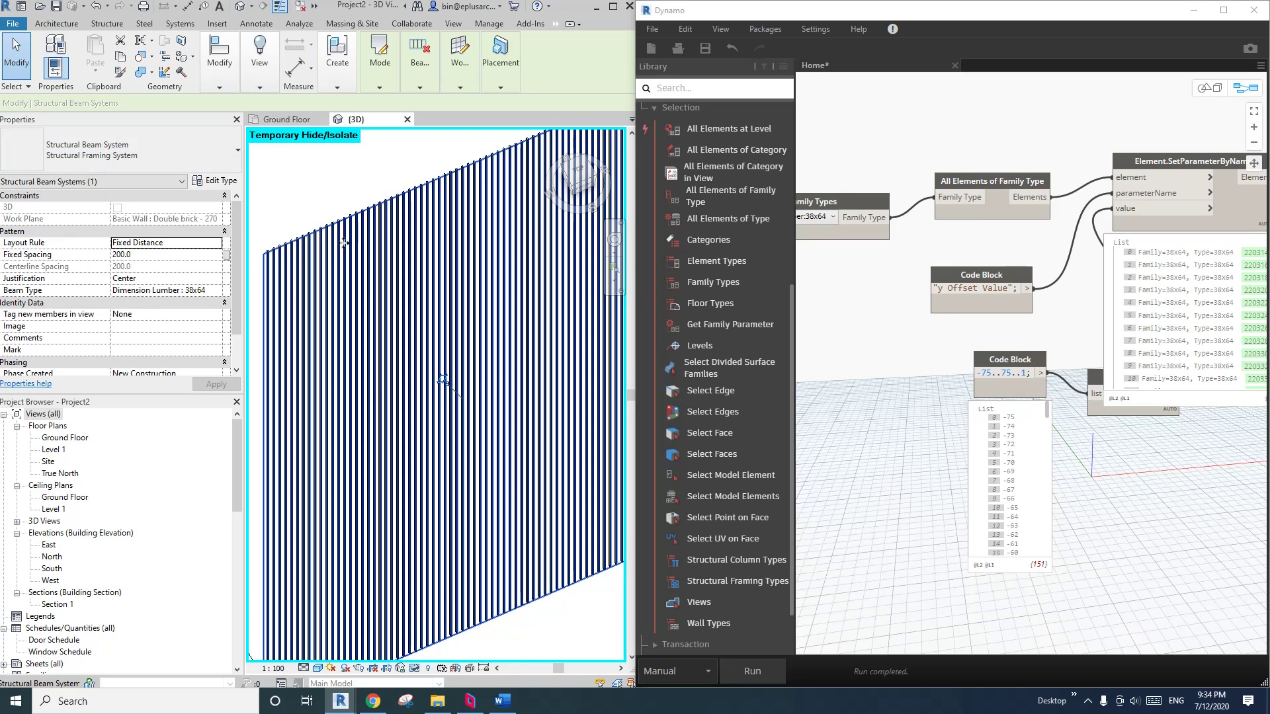
scroll(306, 264, up, 5)
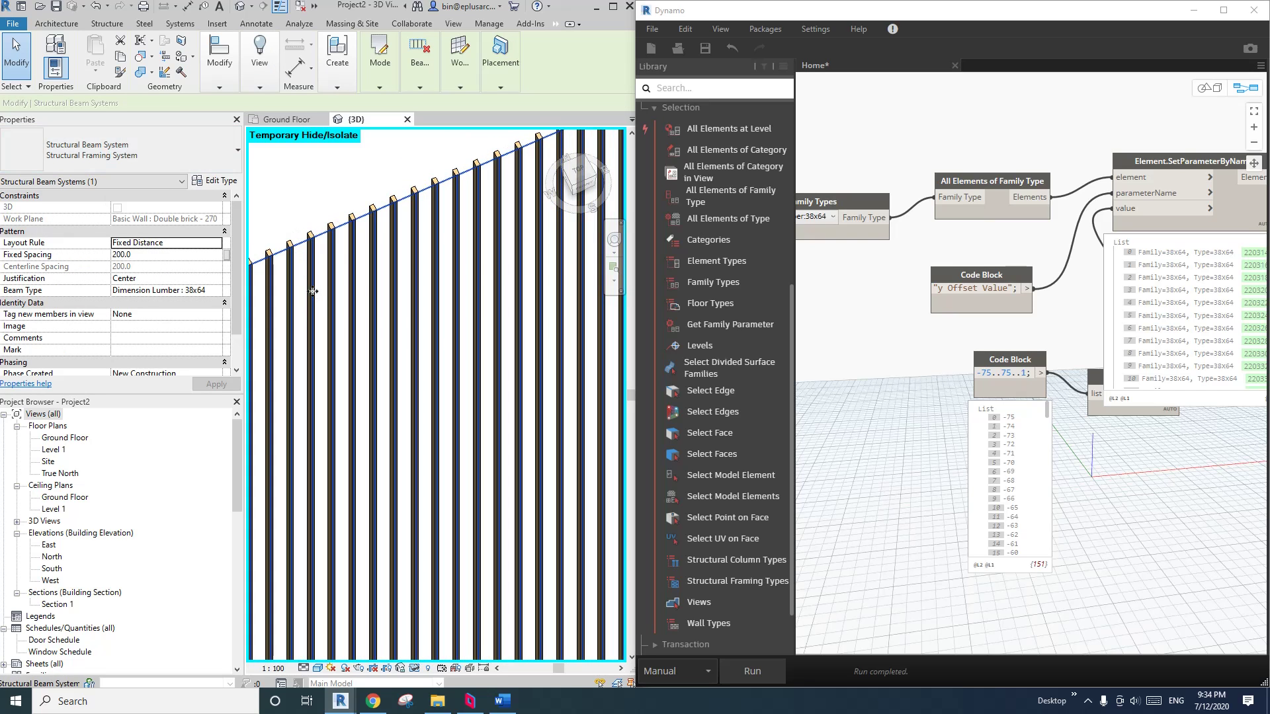
scroll(469, 328, down, 5)
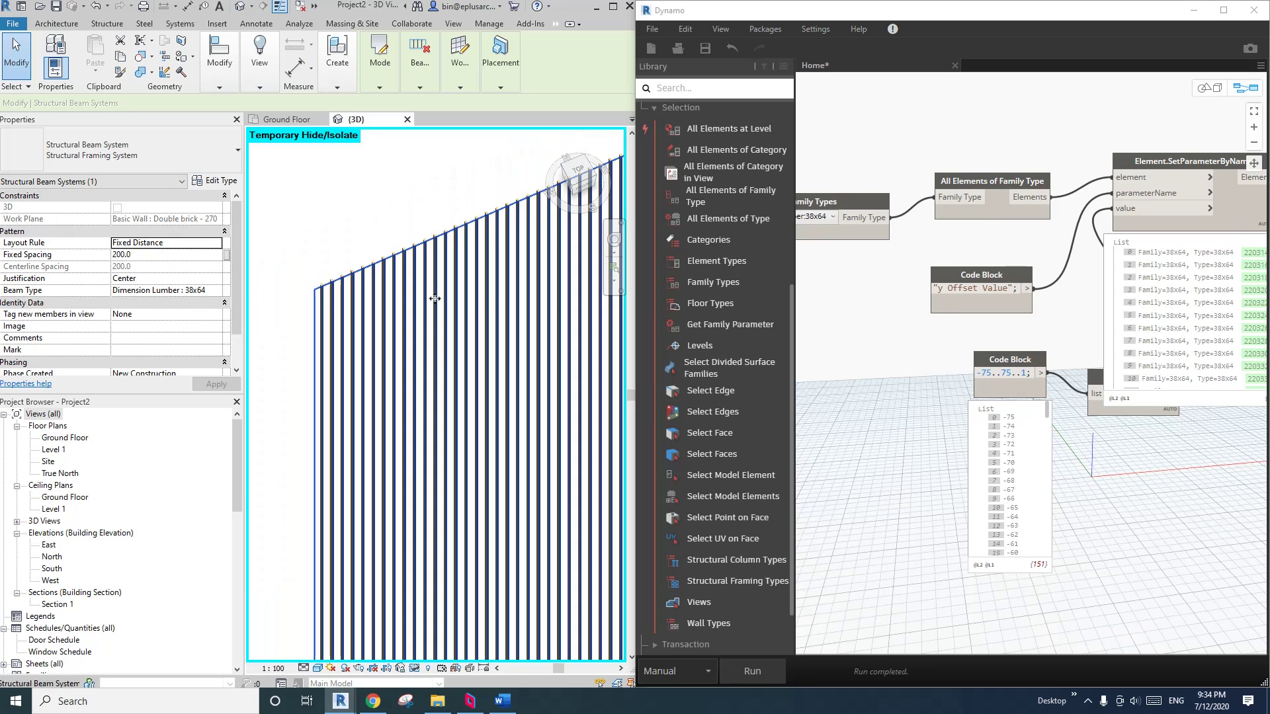
scroll(470, 328, down, 1)
shift+middle_drag(469, 328, 468, 355)
scroll(467, 355, up, 2)
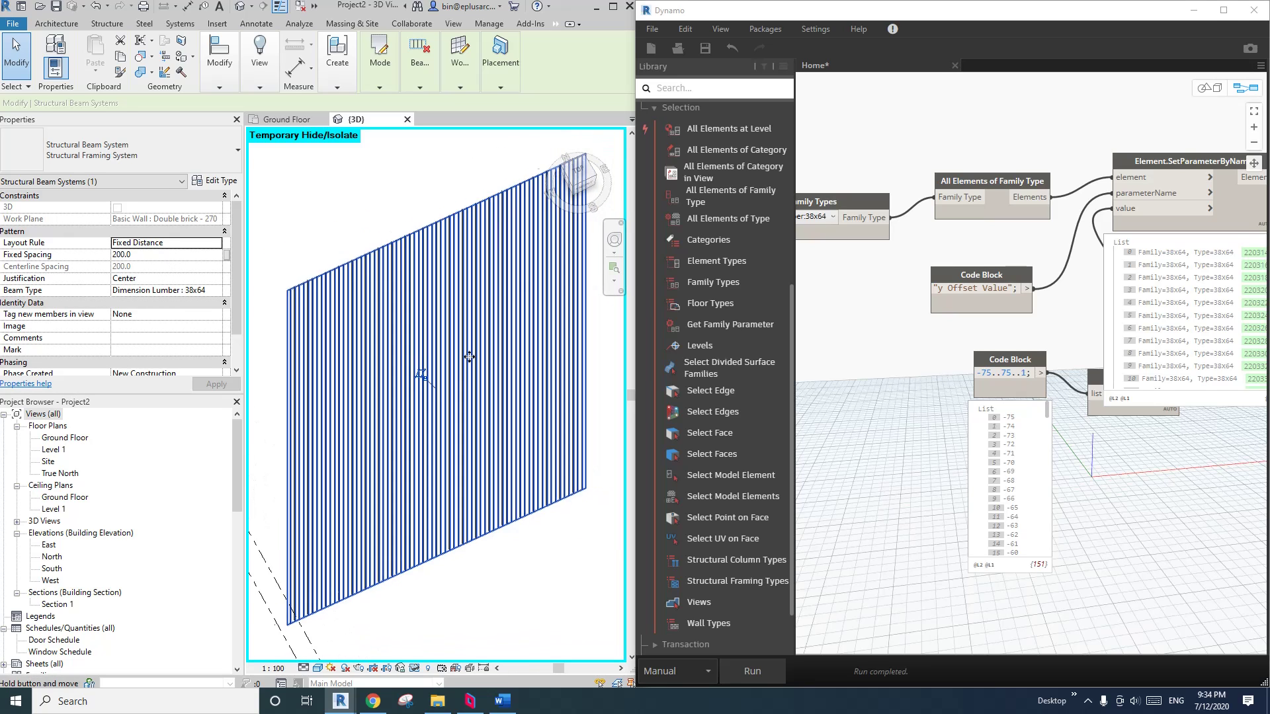
Step: Rearrange the -75..75..1 Code Block and List.Shuffle nodes in the Dynamo graph and run the script on the beams
click(885, 439)
drag(1008, 361, 988, 365)
drag(1092, 377, 938, 354)
drag(1064, 355, 945, 373)
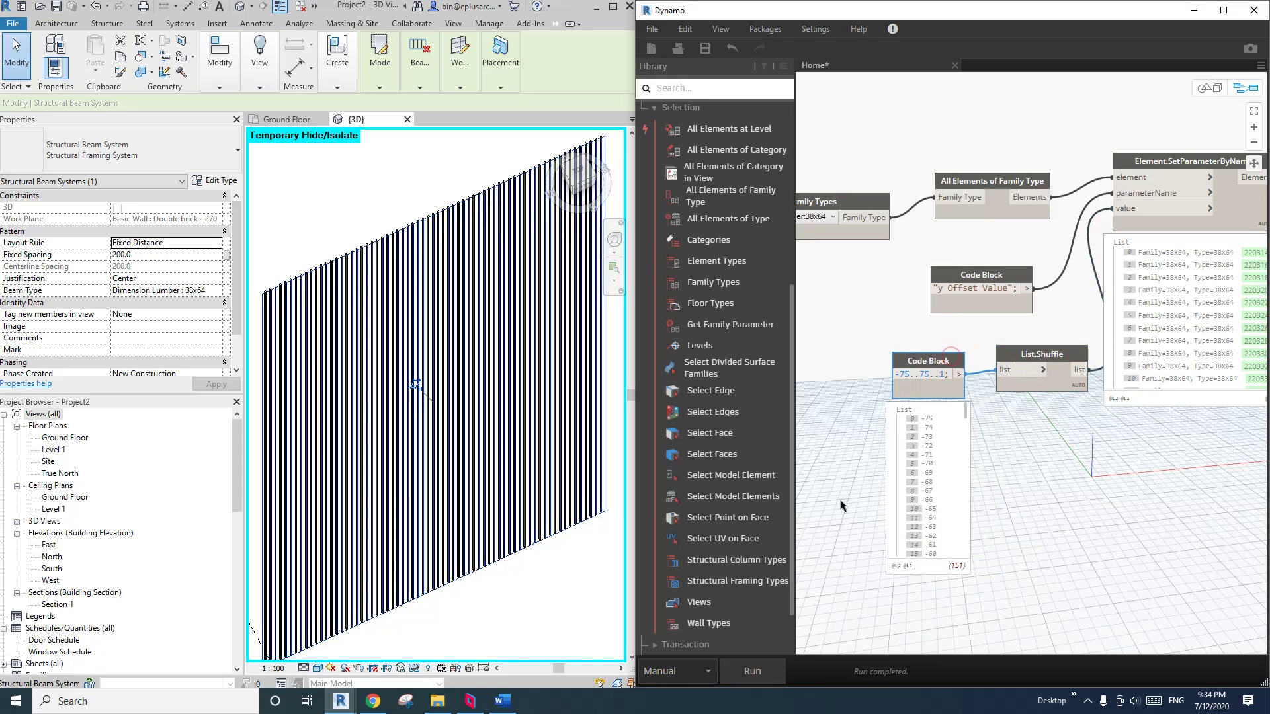
click(754, 671)
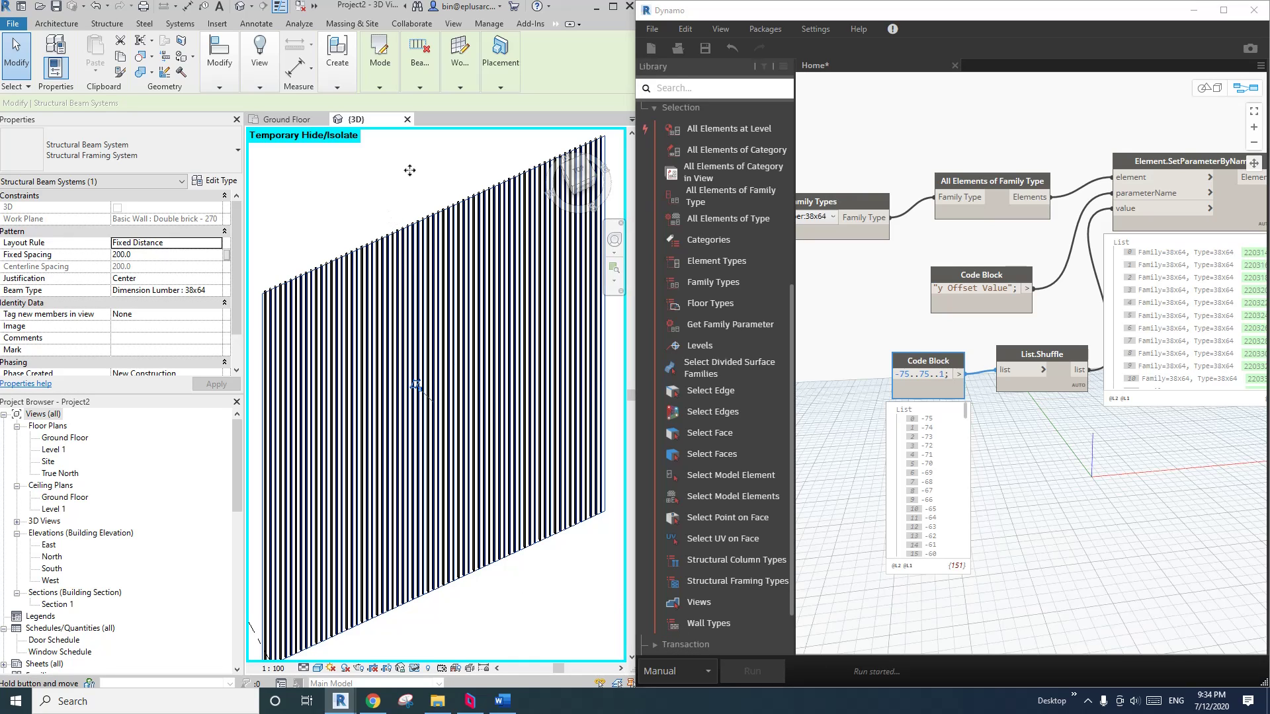
click(520, 607)
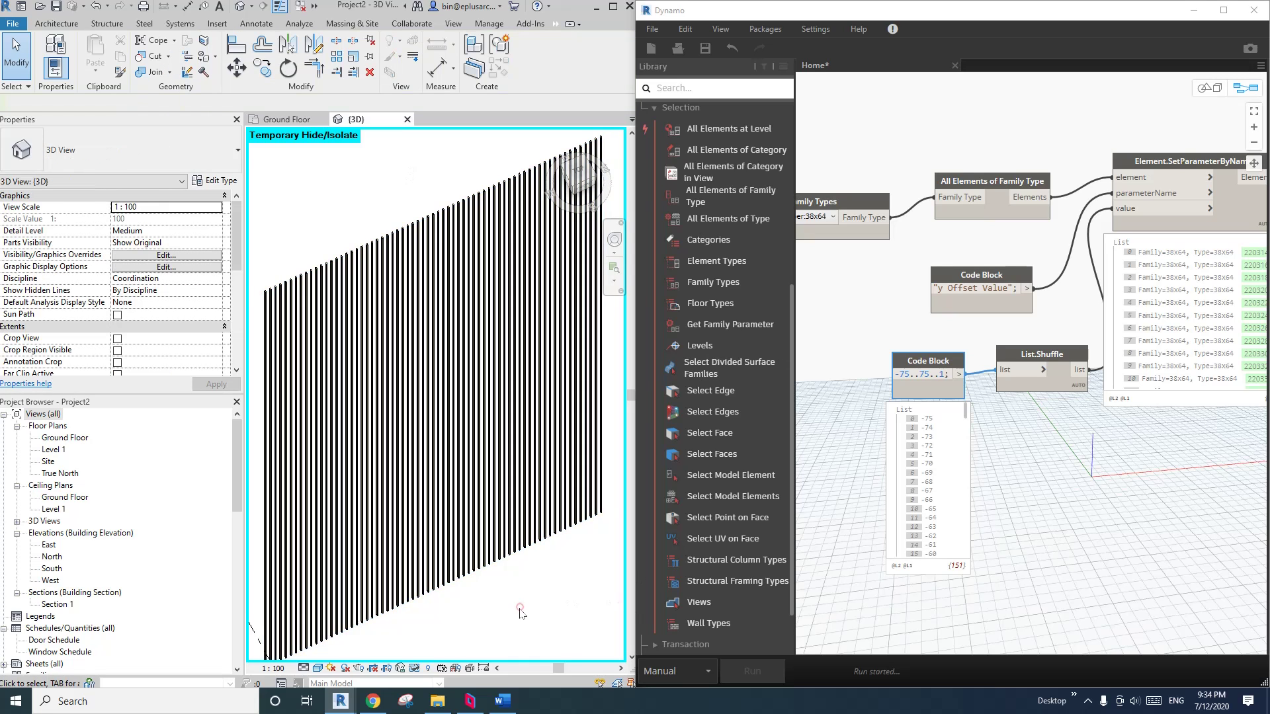
Step: Inspect the spacing and offsets of the shuffled beams in Revit's 3D view, close up and from several angles
scroll(449, 240, up, 4)
middle_drag(317, 288, 450, 266)
scroll(366, 291, up, 1)
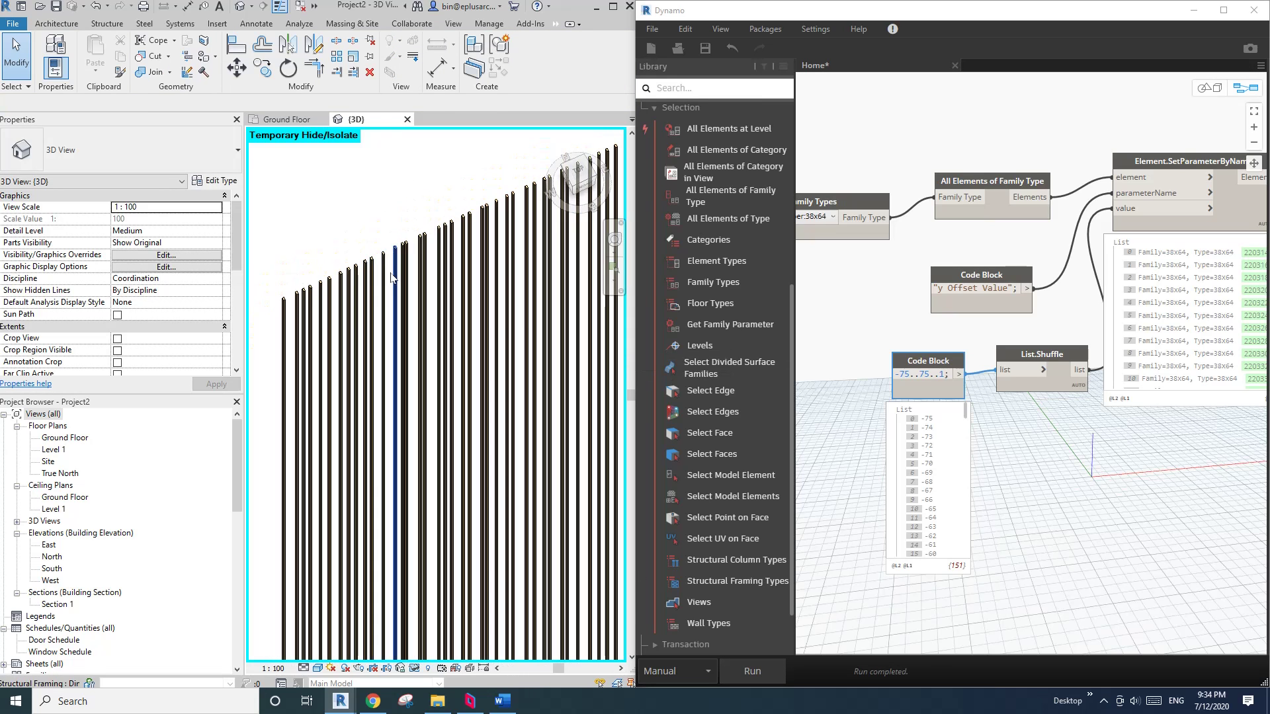
click(390, 273)
scroll(390, 273, down, 2)
shift+middle_drag(420, 315, 553, 407)
scroll(519, 366, down, 3)
click(536, 368)
scroll(423, 185, up, 4)
scroll(352, 179, up, 2)
scroll(433, 268, down, 5)
shift+middle_drag(432, 268, 503, 336)
Step: Close the 3D view, Dynamo and the Project2 file without saving the changes
click(407, 119)
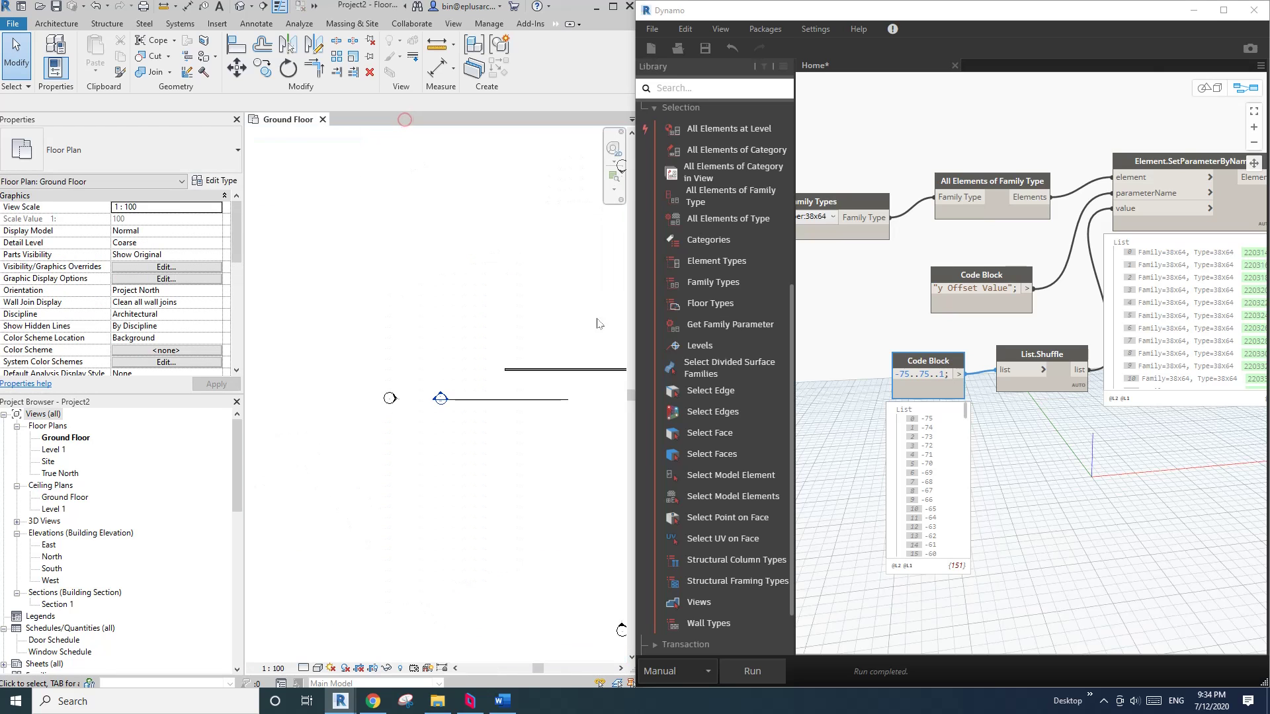
click(1254, 10)
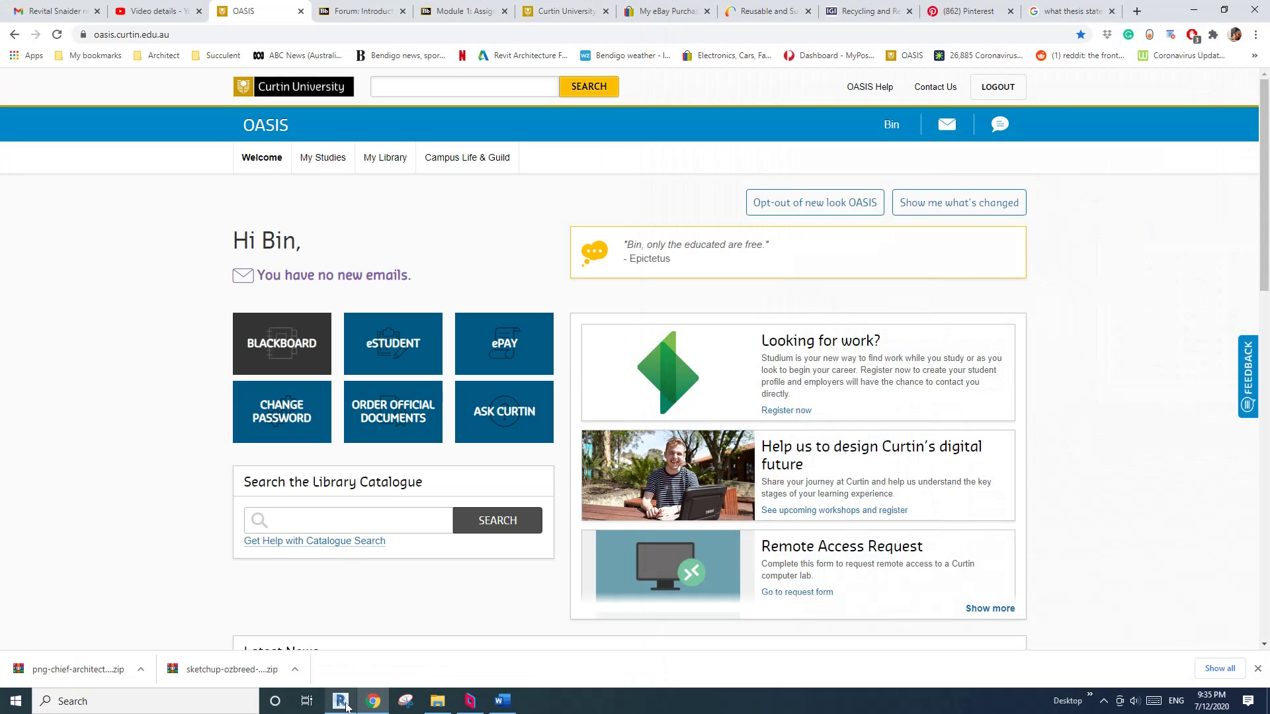
click(346, 707)
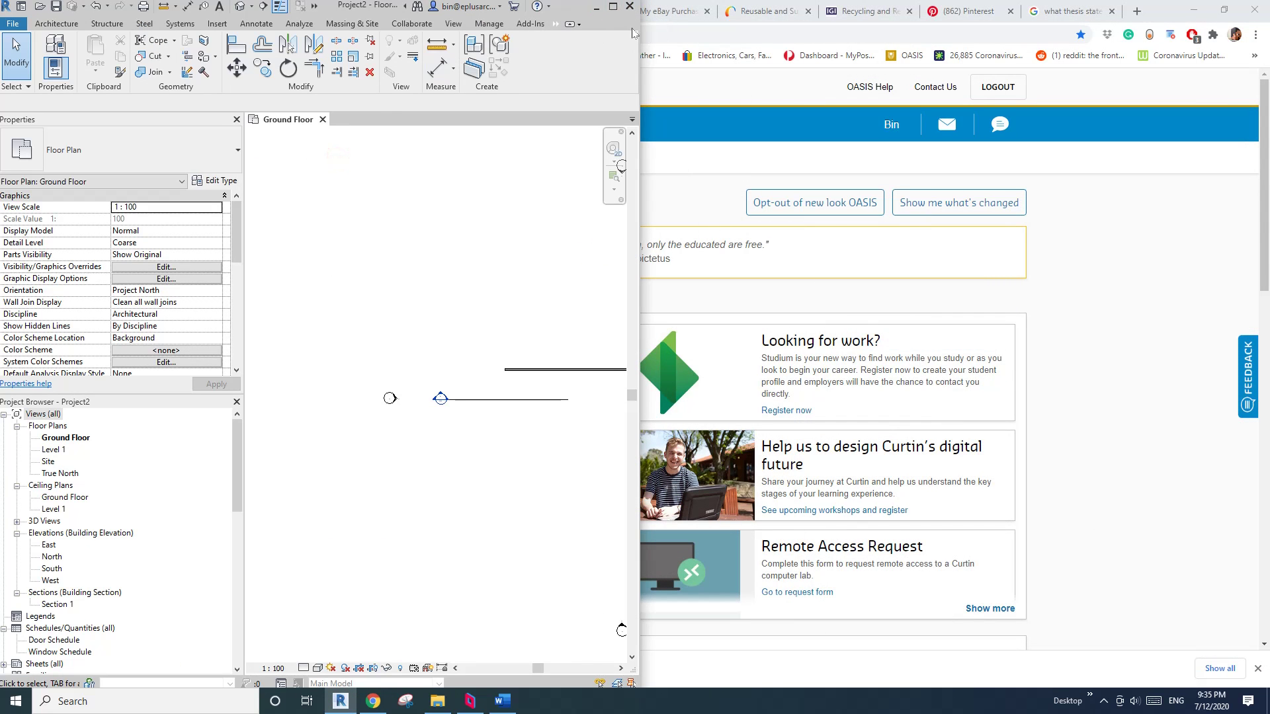
click(613, 6)
click(326, 121)
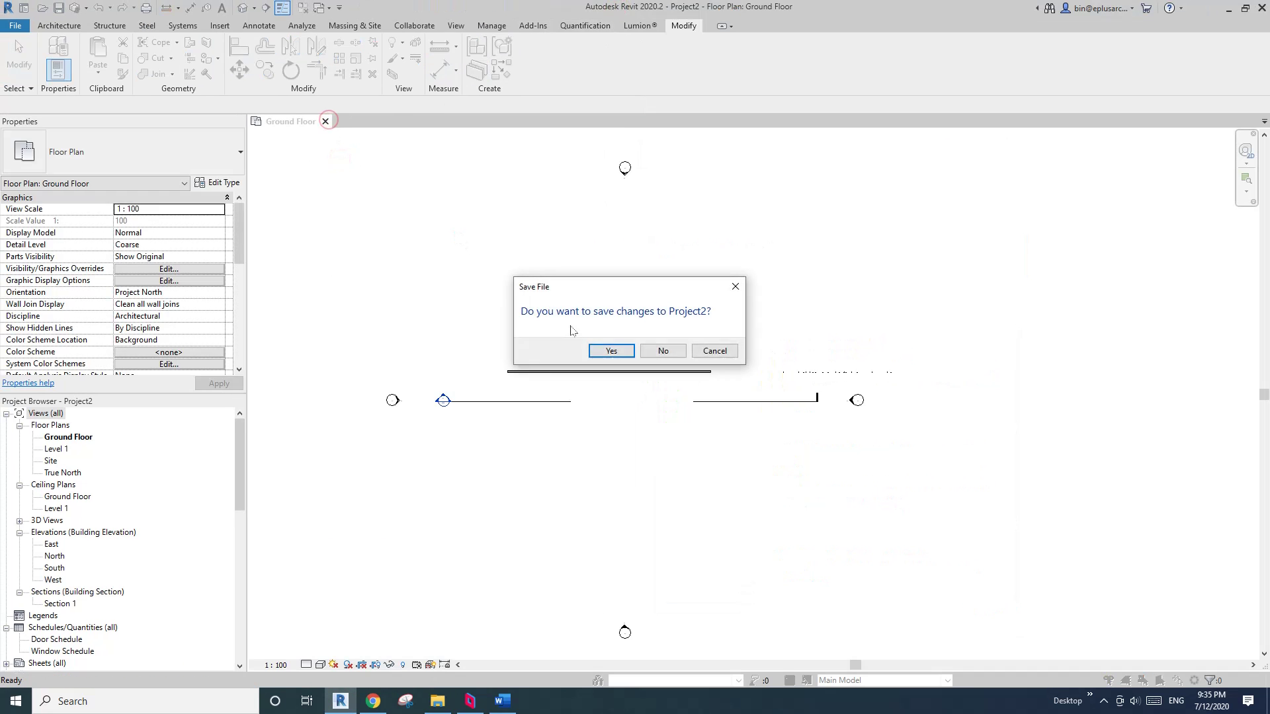
click(657, 351)
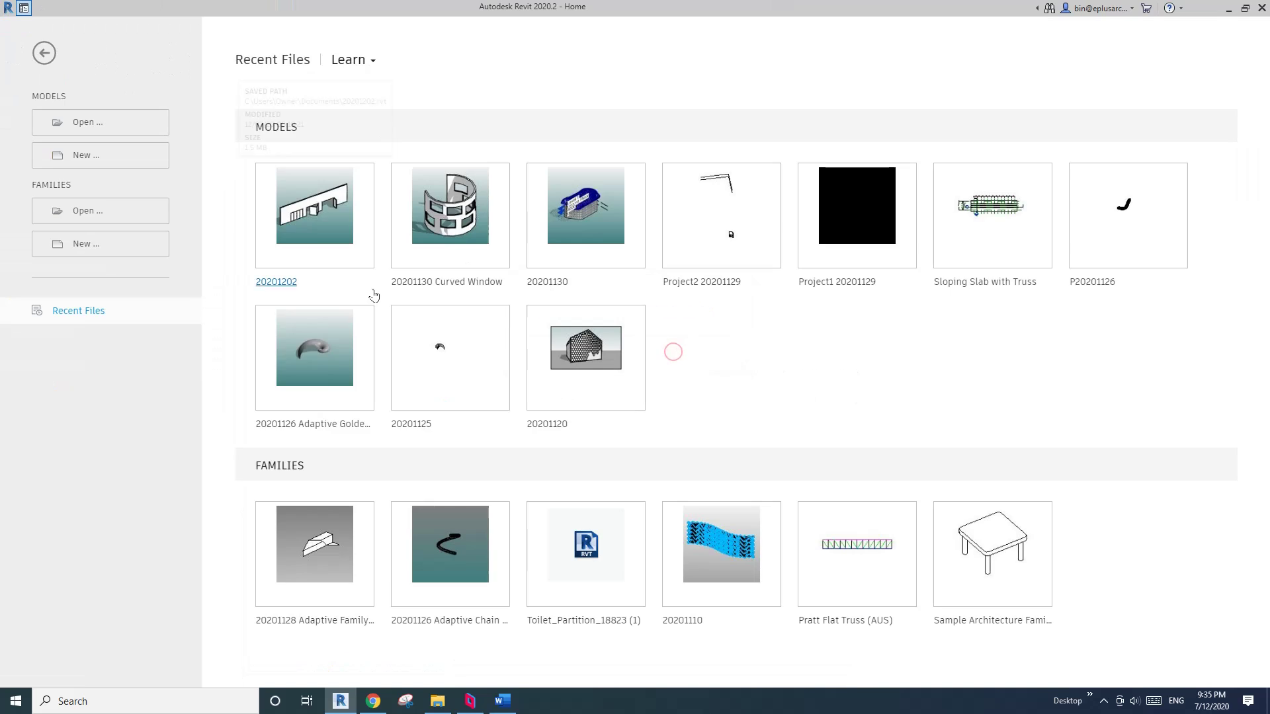
Step: Create a new project from a project template
click(102, 244)
click(898, 112)
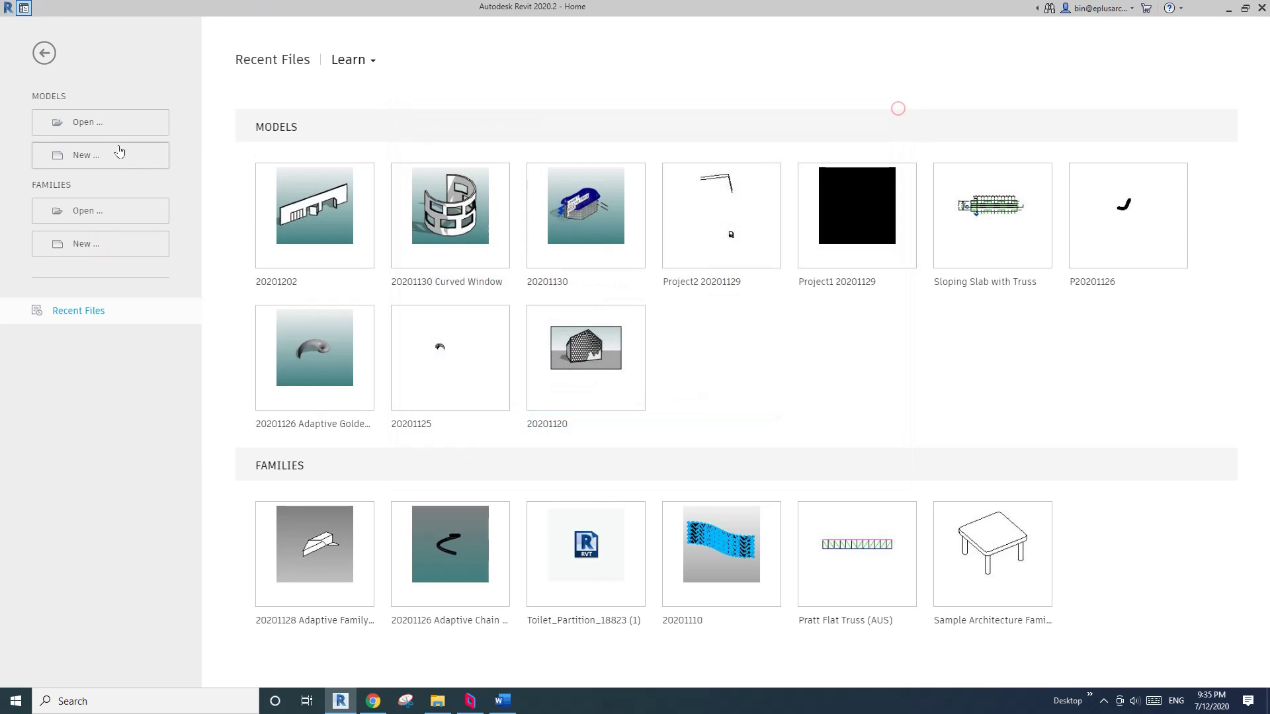
click(102, 149)
click(186, 137)
click(70, 171)
click(122, 207)
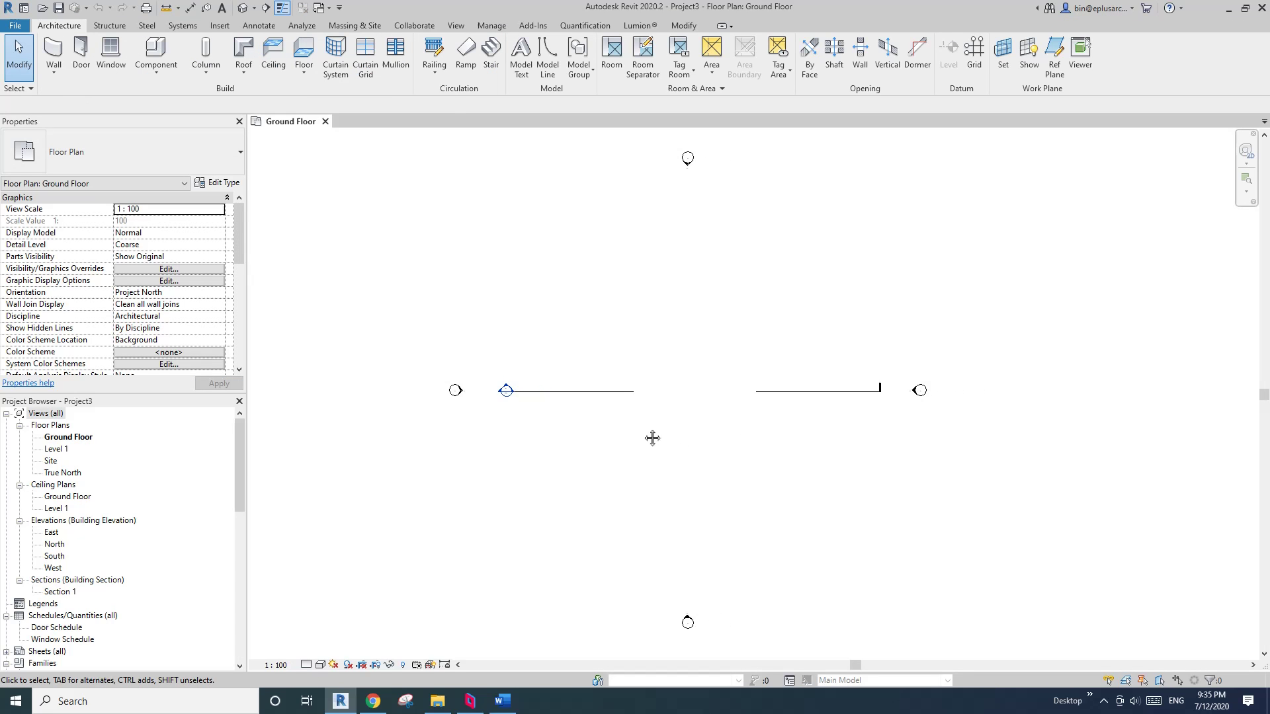
Step: Draw a straight horizontal wall just above the section line in the Ground Floor plan
middle_drag(652, 438, 621, 428)
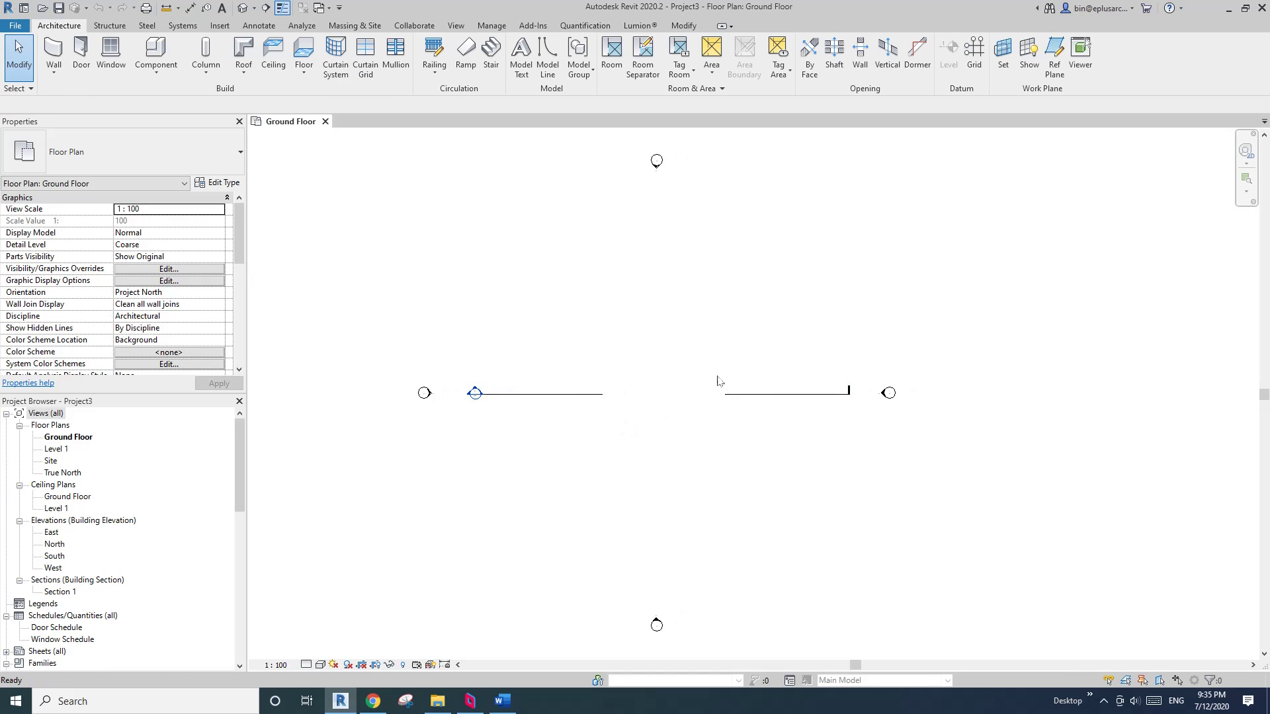
key(w)
key(a)
click(757, 355)
click(538, 355)
key(Escape)
key(Escape)
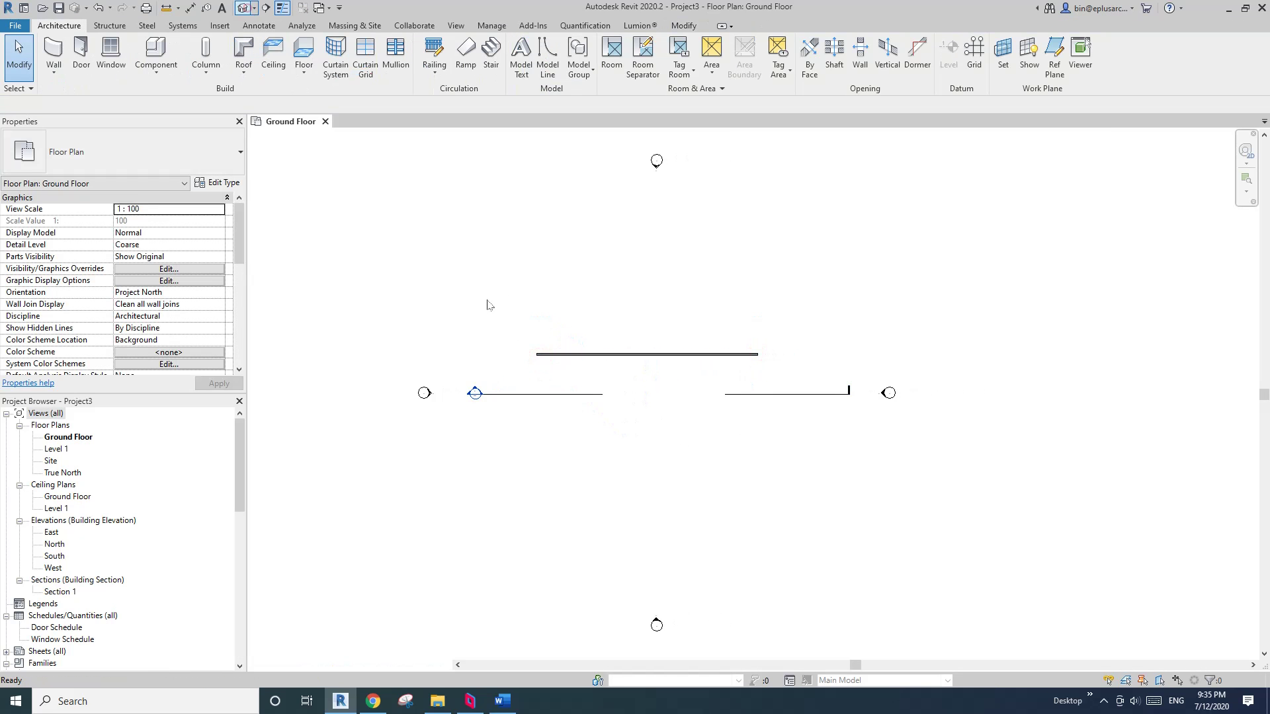
Step: Open the default 3D view and turn it to show the wall's front face
click(242, 8)
scroll(686, 385, up, 1)
shift+middle_drag(686, 385, 824, 356)
scroll(740, 374, up, 1)
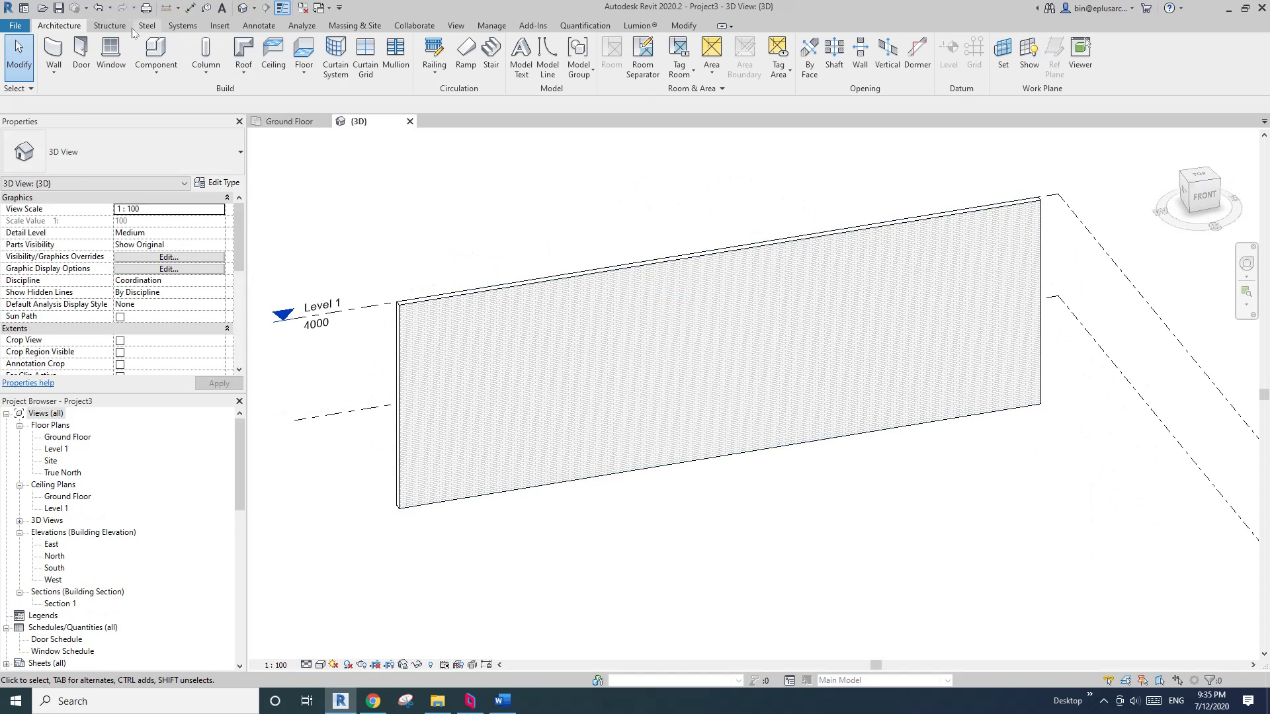
Step: Start a structural beam system and set its work plane to the front face of the wall
click(110, 26)
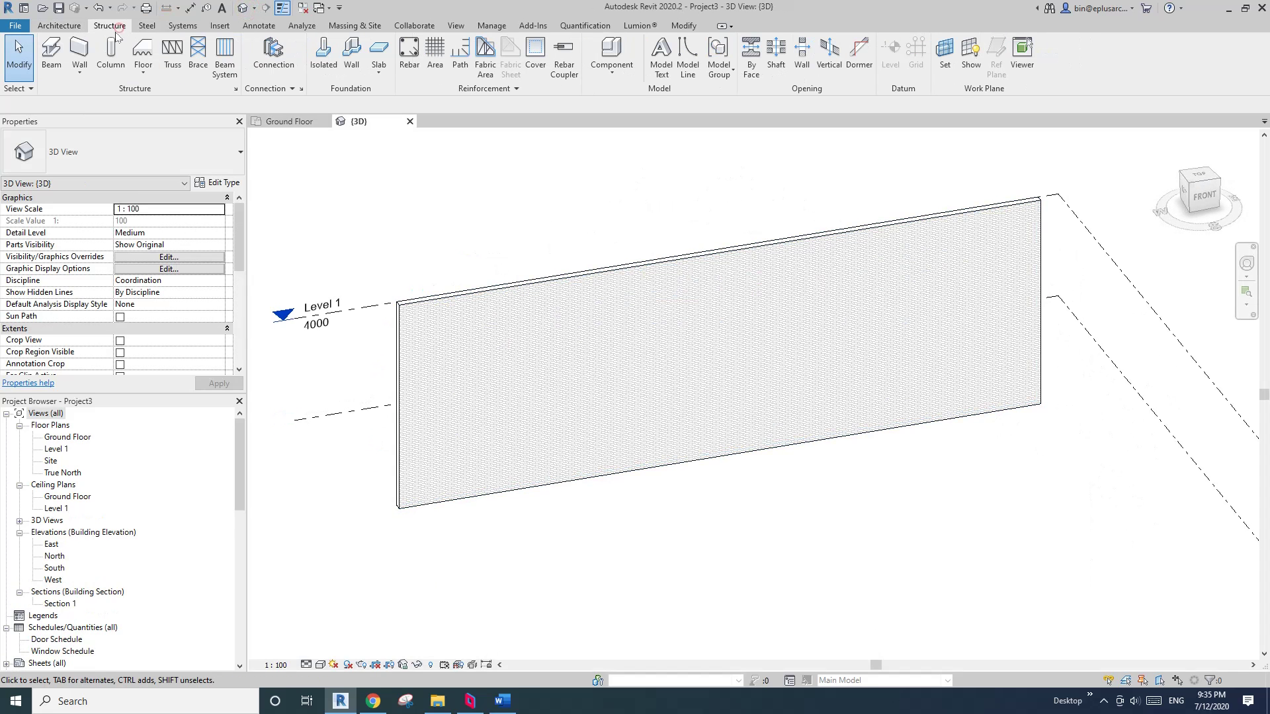
click(225, 55)
click(722, 53)
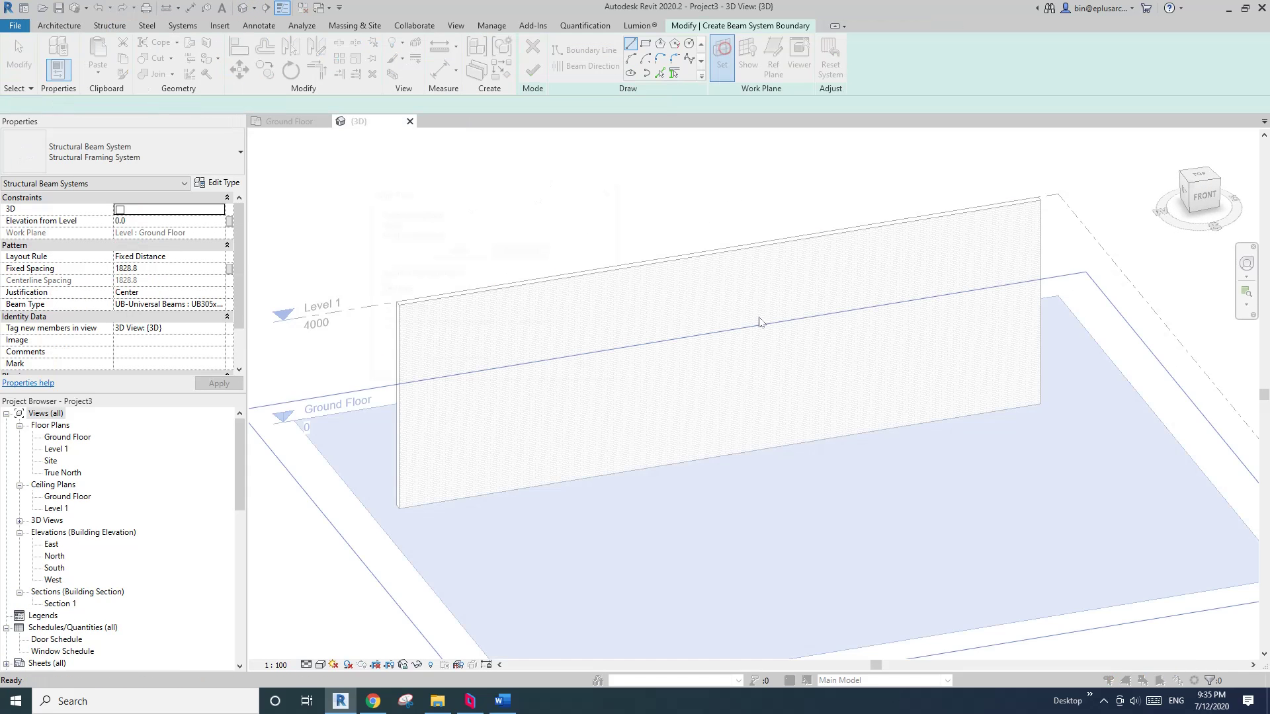
click(458, 369)
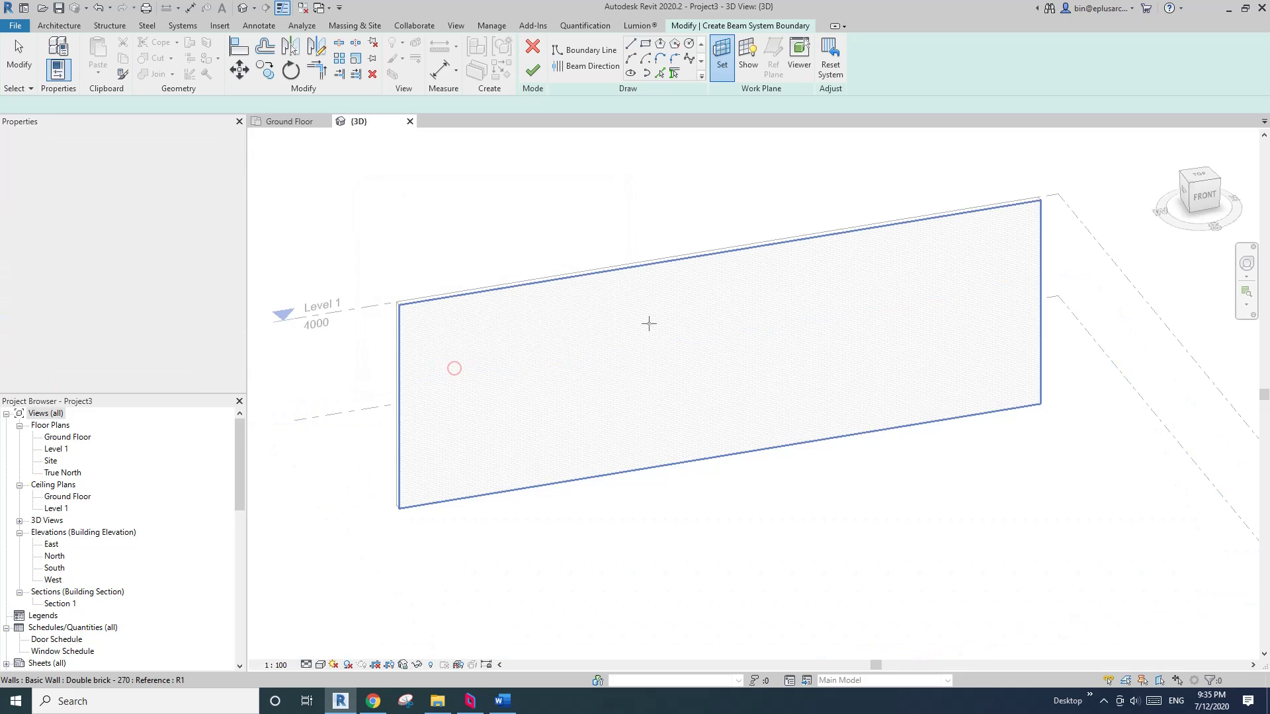
click(650, 317)
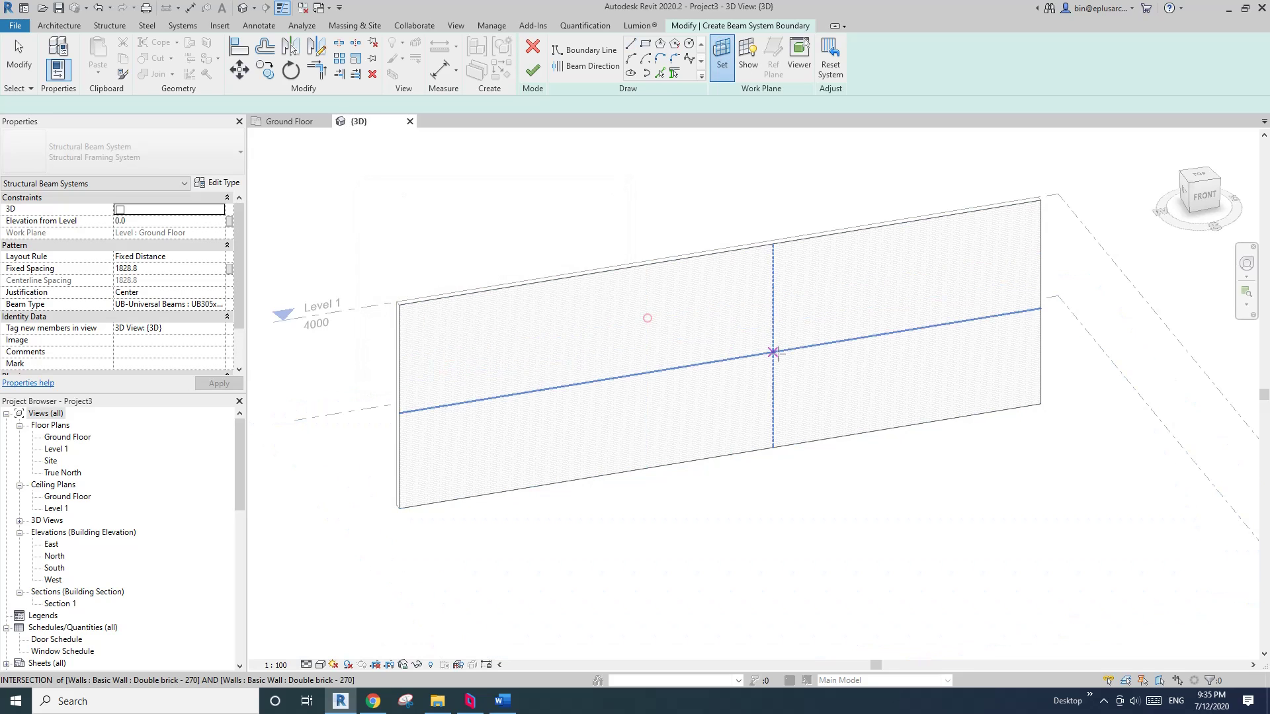
Step: Sketch a rectangular beam system boundary about 16088 by 6375 mm on the wall face, with beams running parallel to its vertical side
click(645, 44)
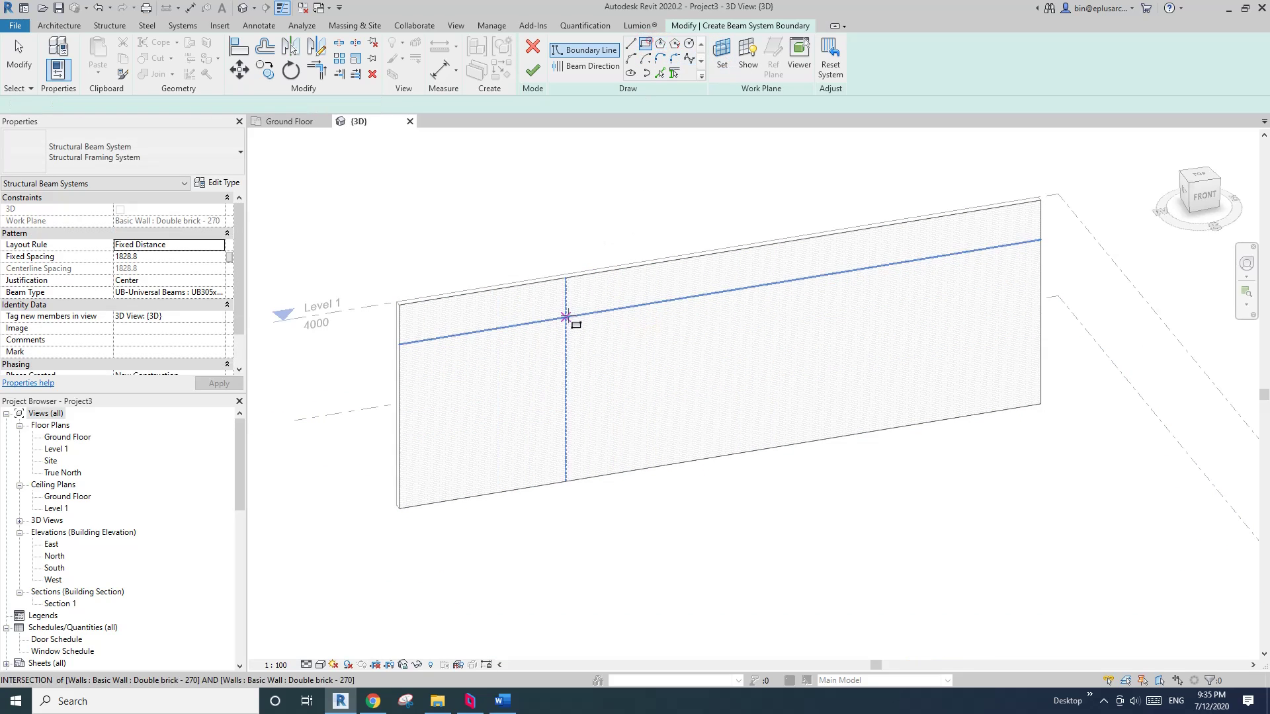
click(500, 311)
click(929, 402)
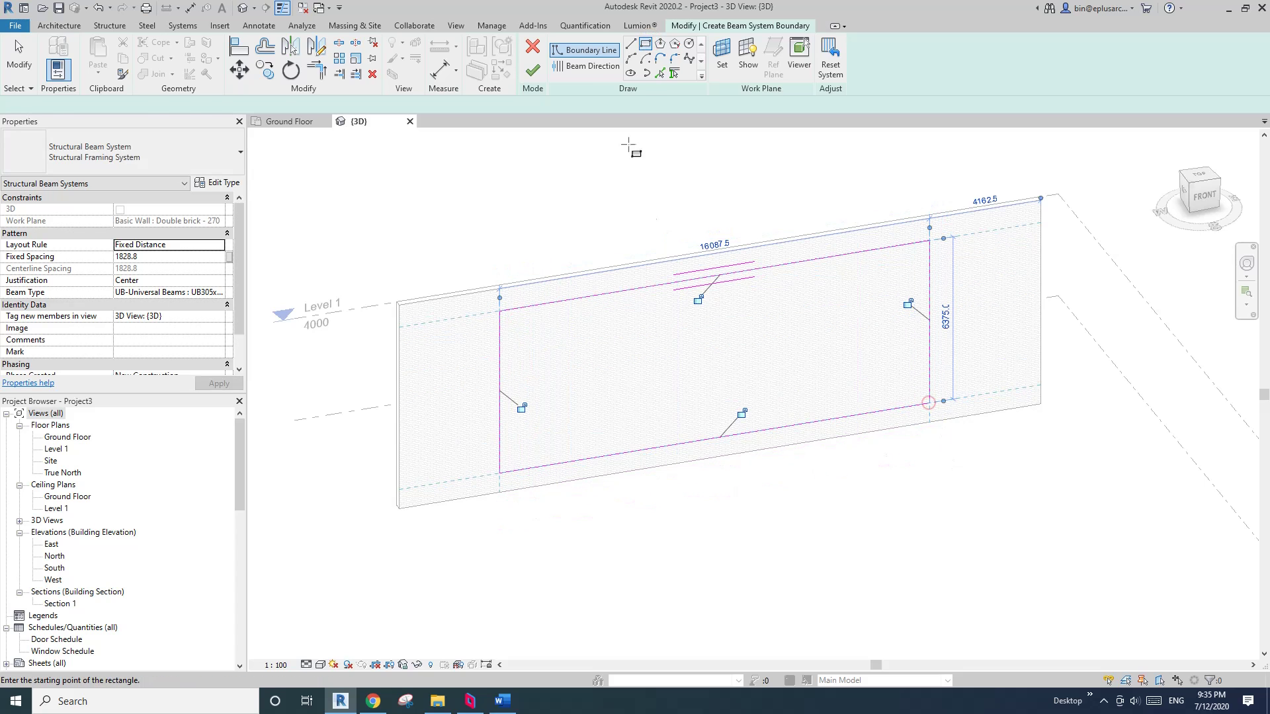
click(594, 66)
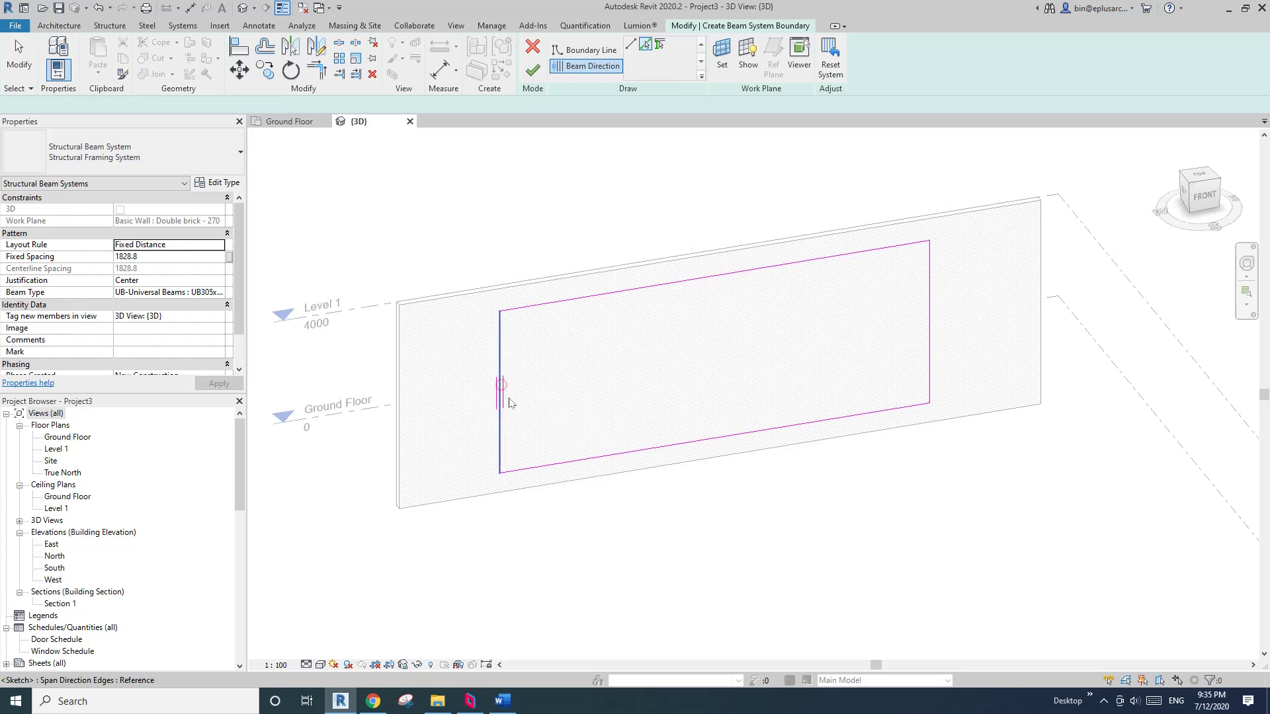
click(537, 70)
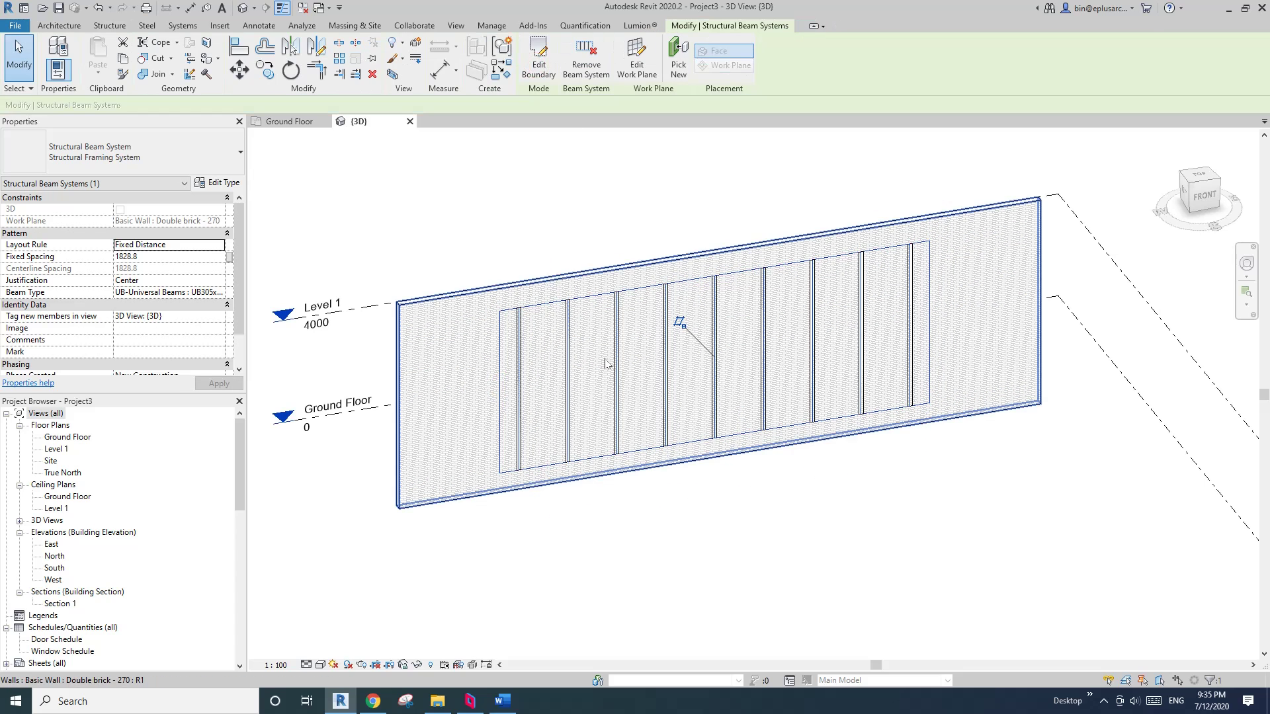
Step: Set the beam system's fixed spacing to 200 mm
scroll(605, 363, up, 2)
click(162, 257)
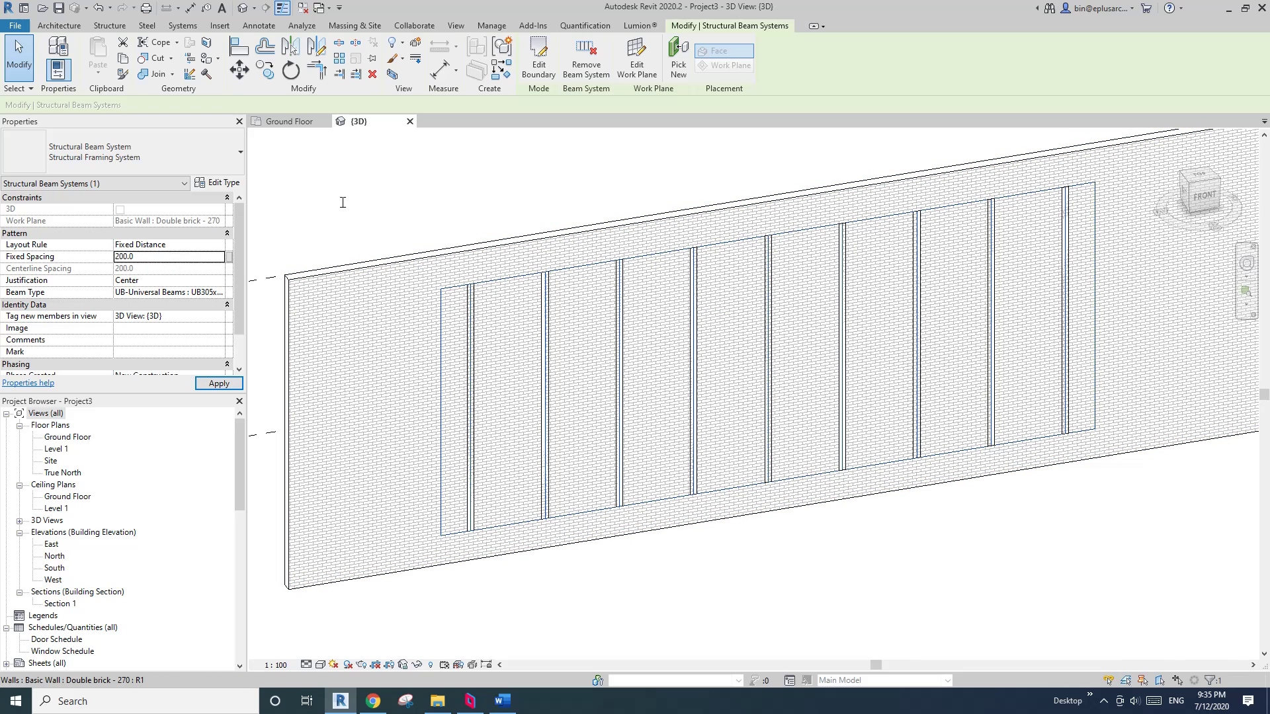
middle_drag(703, 318, 683, 324)
key(Escape)
scroll(442, 324, up, 3)
scroll(435, 316, down, 3)
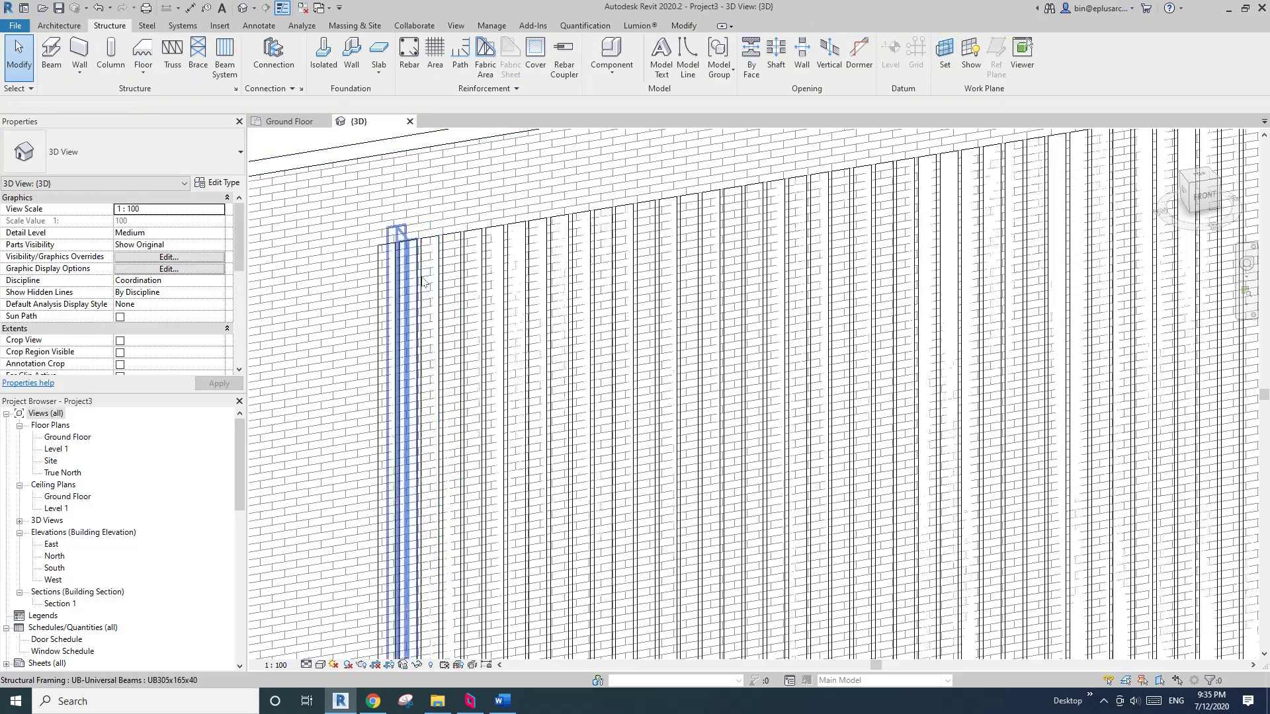
scroll(426, 301, down, 3)
Step: Temporarily hide the wall in the 3D view so only the beam system is shown
click(401, 329)
key(h)
key(h)
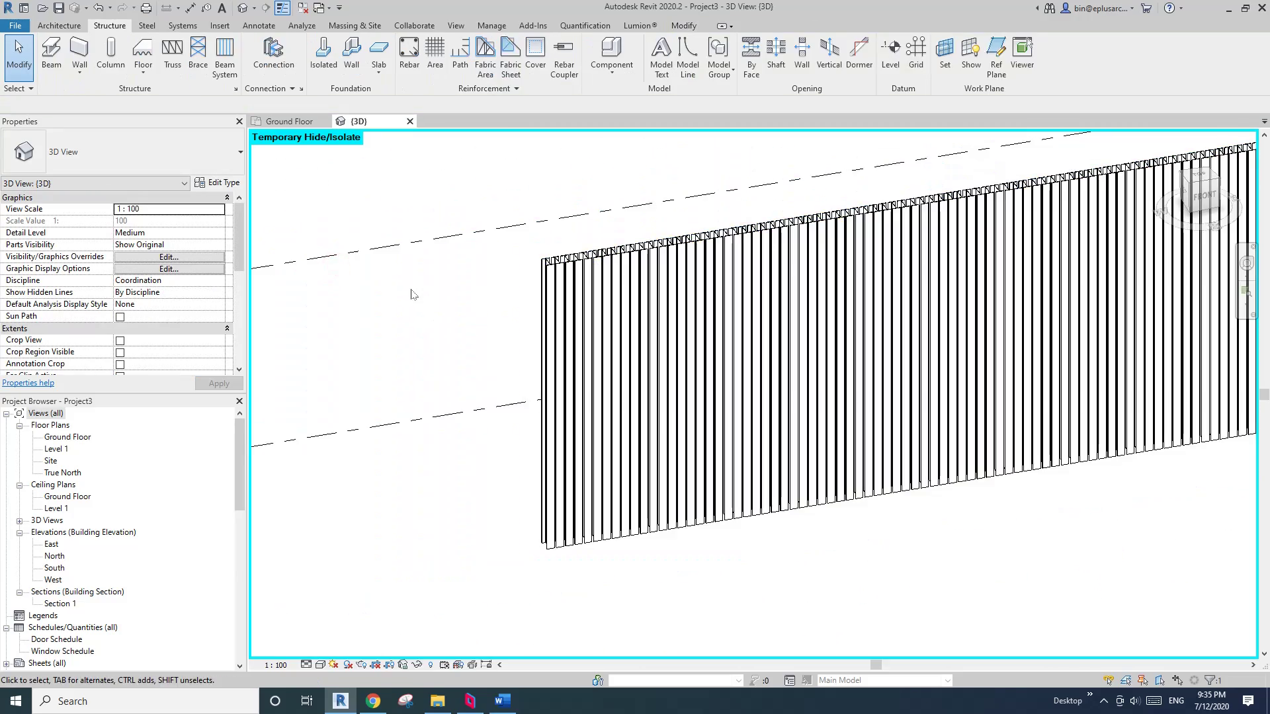
scroll(562, 298, down, 2)
middle_drag(751, 275, 666, 295)
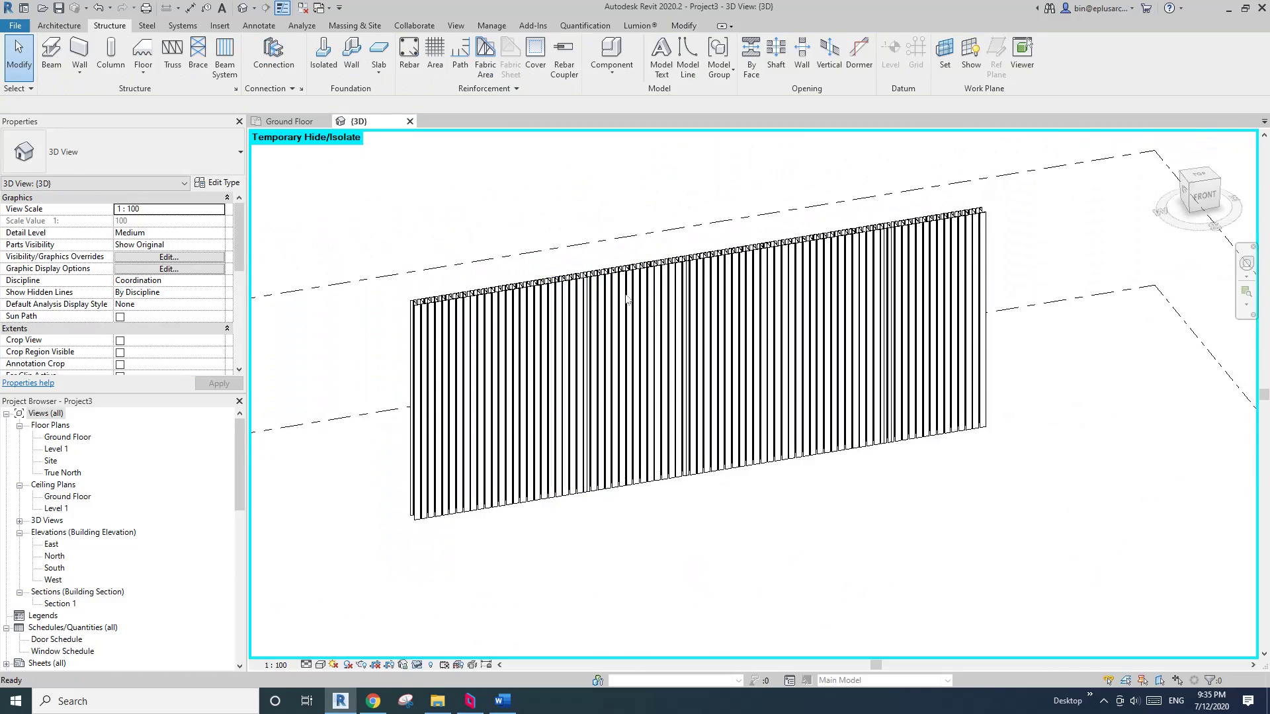
scroll(623, 286, up, 2)
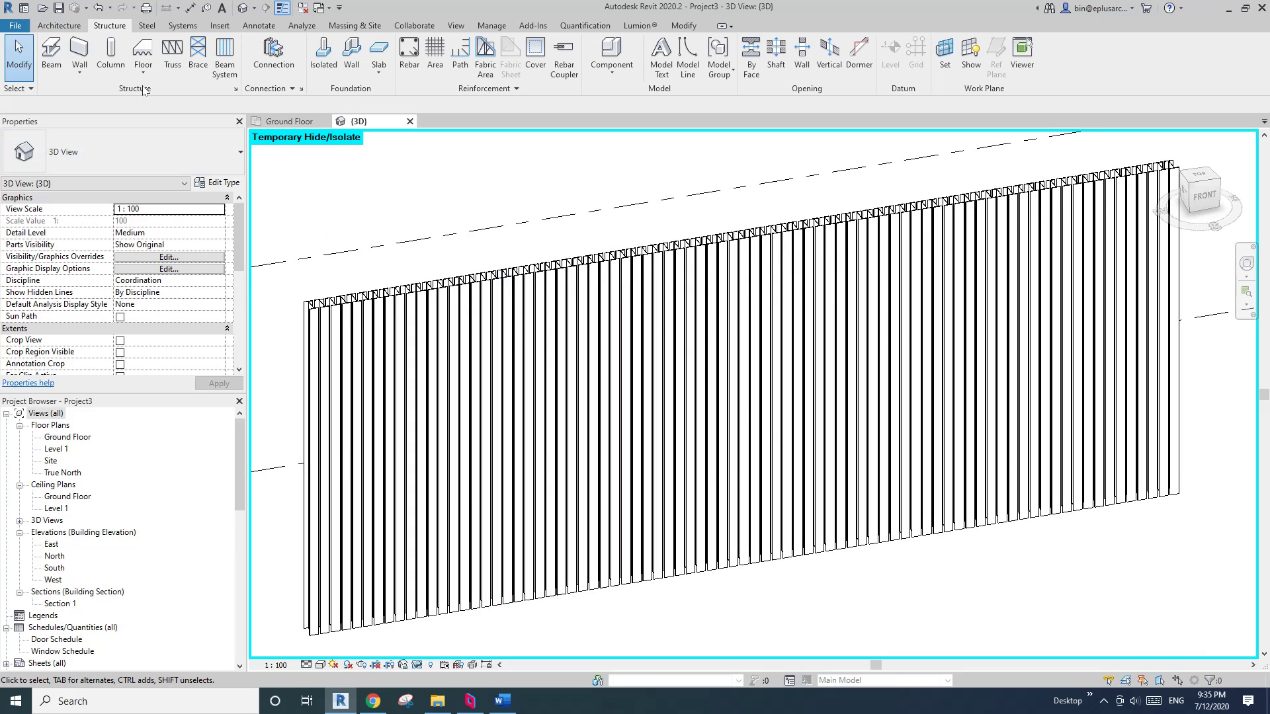
Step: Load the 38x64 type of the Dimension Lumber family from the Structural Framing Wood library
click(50, 56)
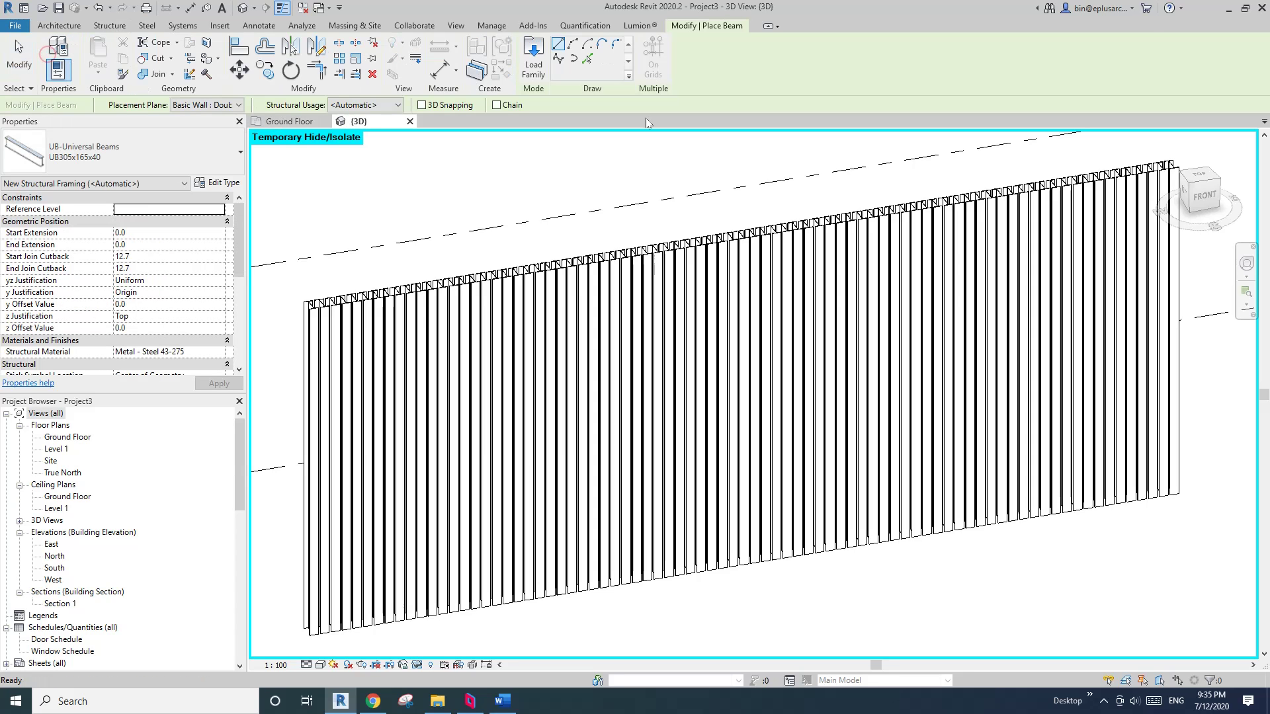
click(544, 53)
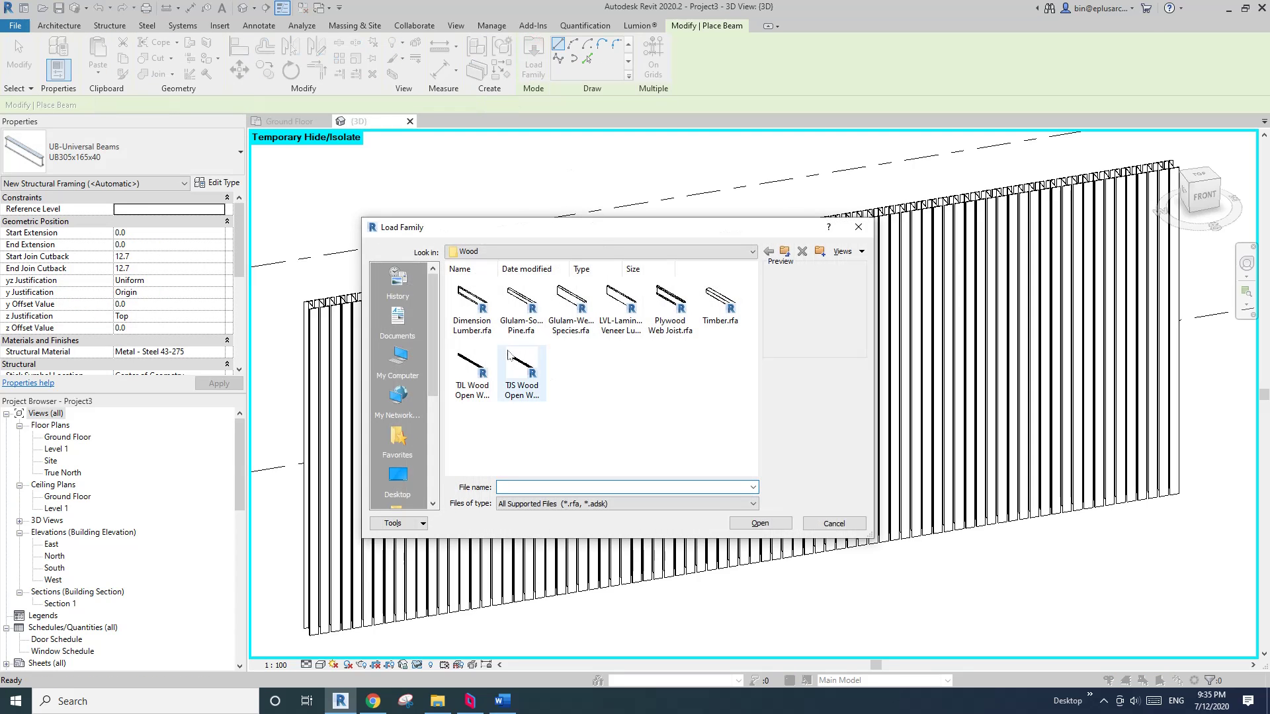
key(BackSpace)
key(BackSpace)
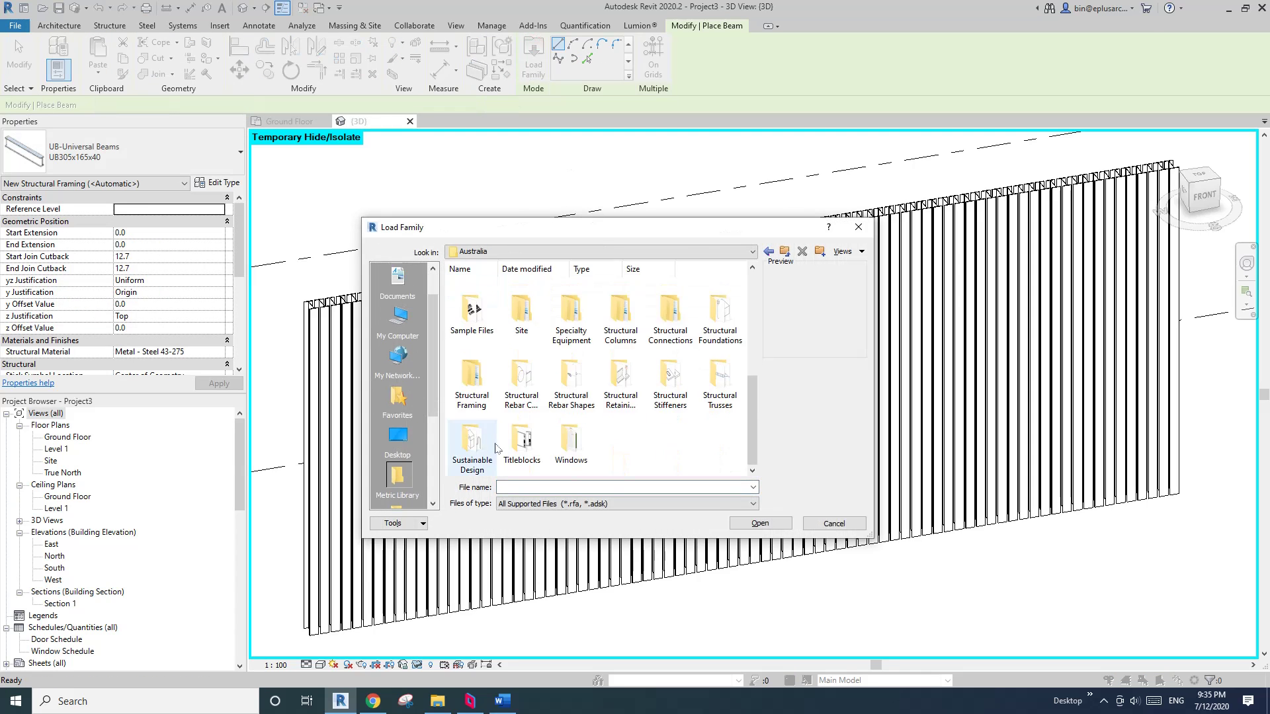
double_click(469, 383)
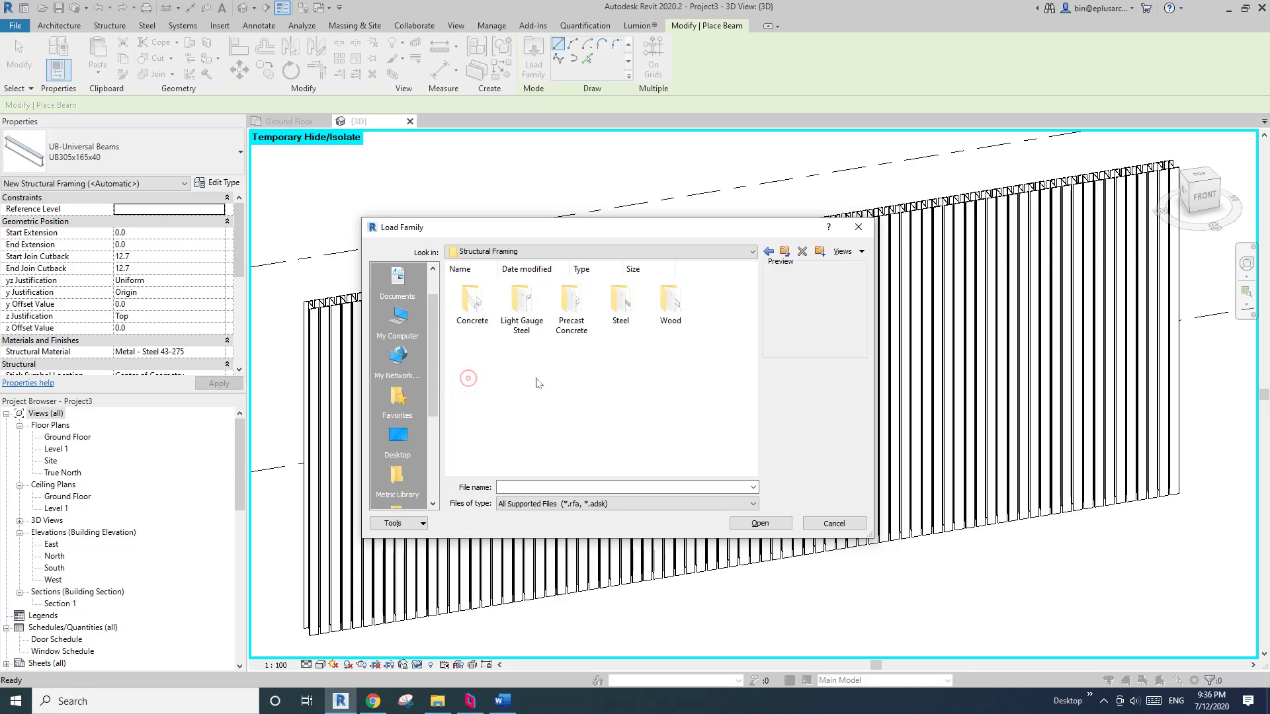
double_click(670, 306)
double_click(457, 306)
click(423, 296)
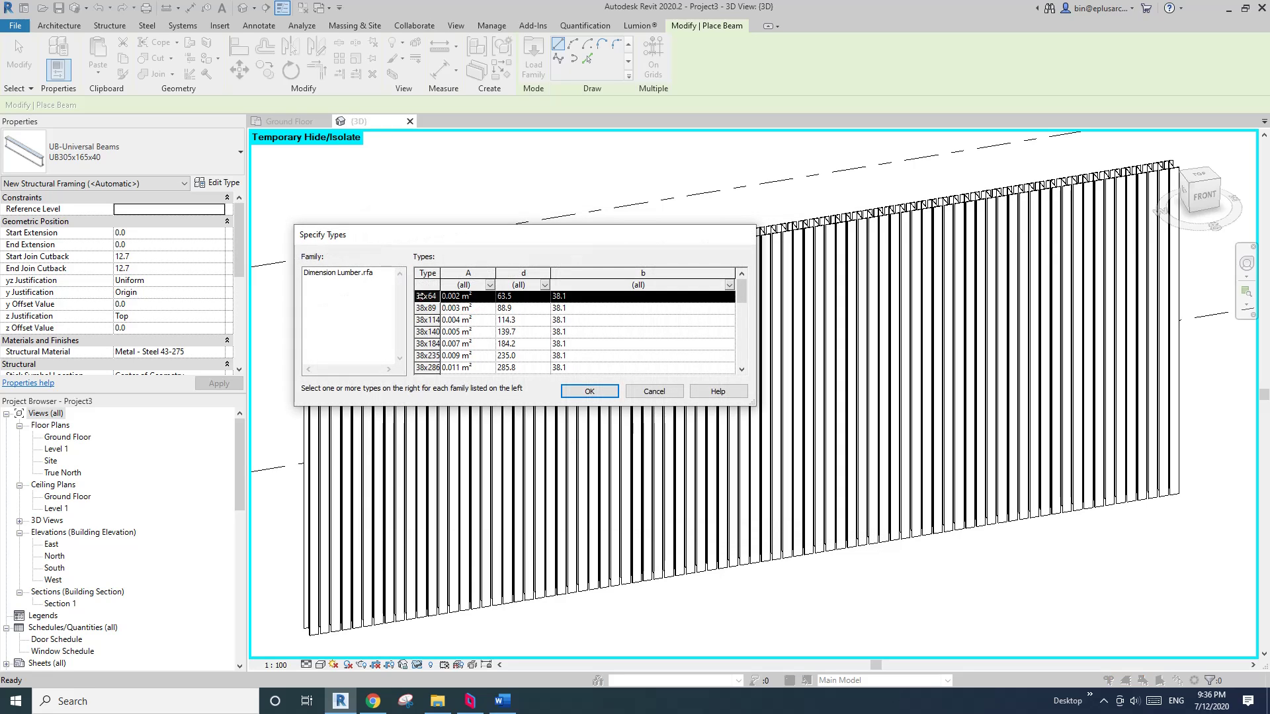
click(591, 391)
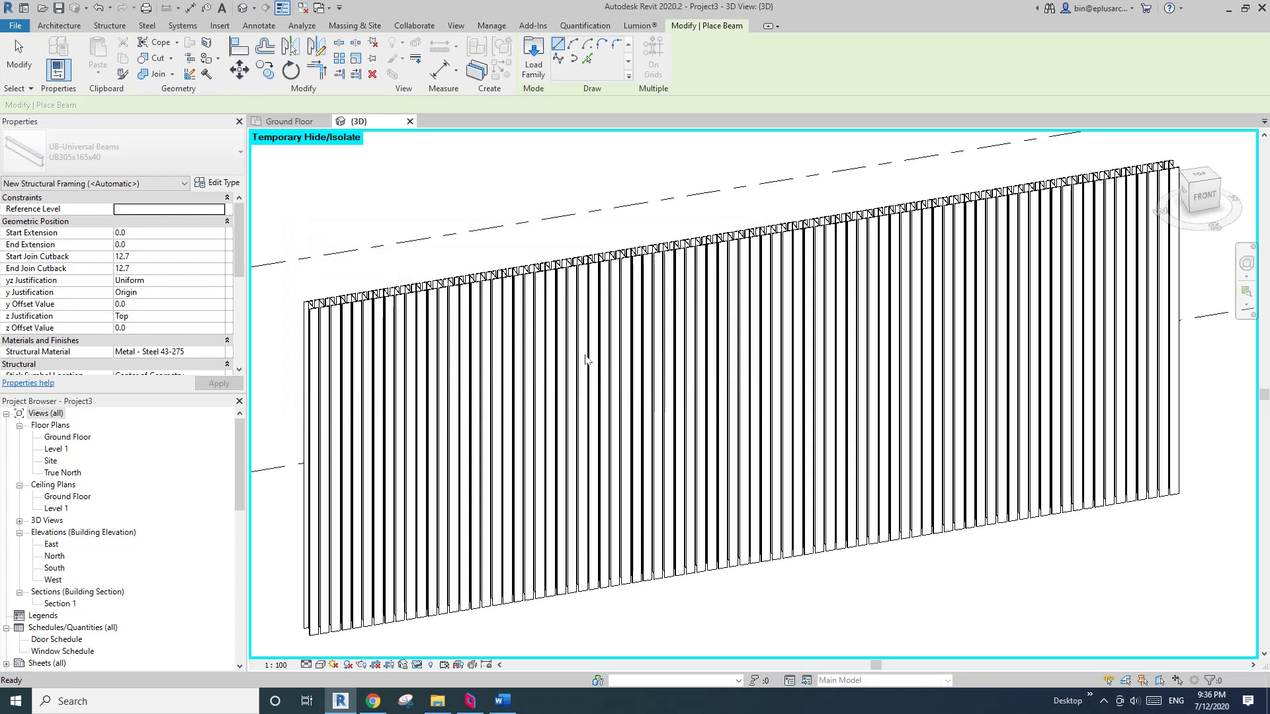
key(Escape)
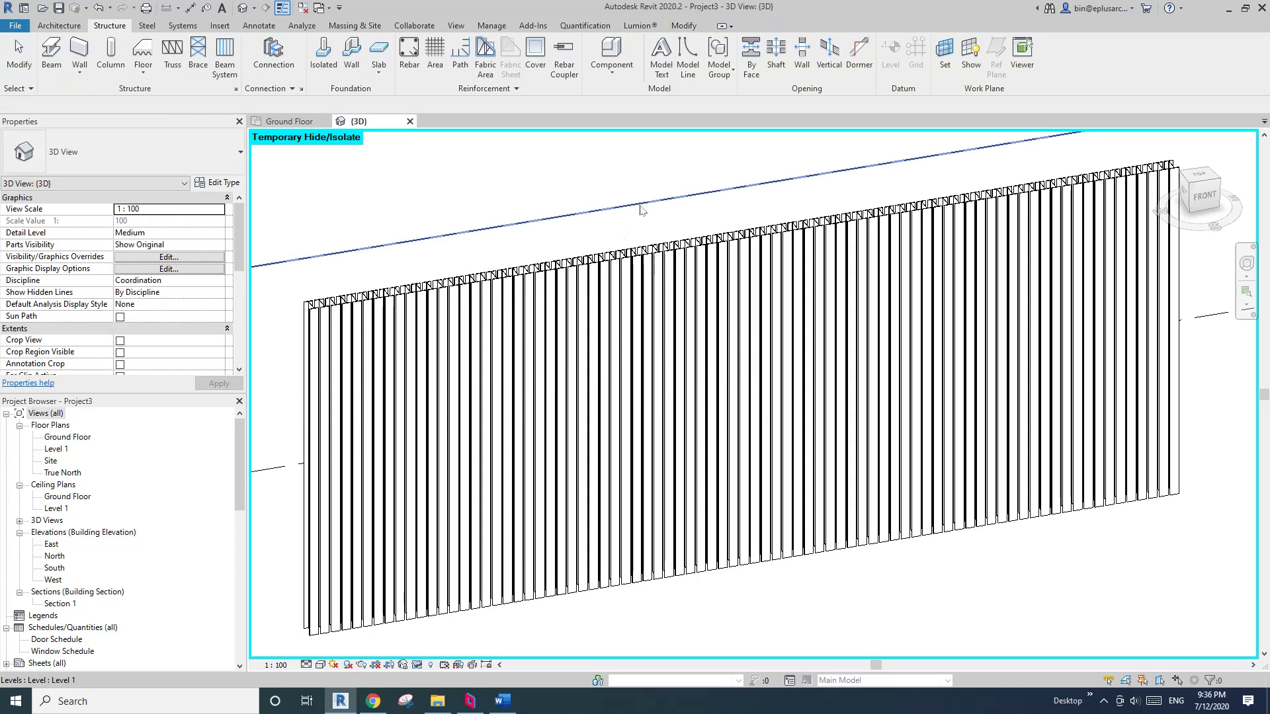
Step: Change the beam system's beam type to Dimension Lumber : 38x64
click(617, 277)
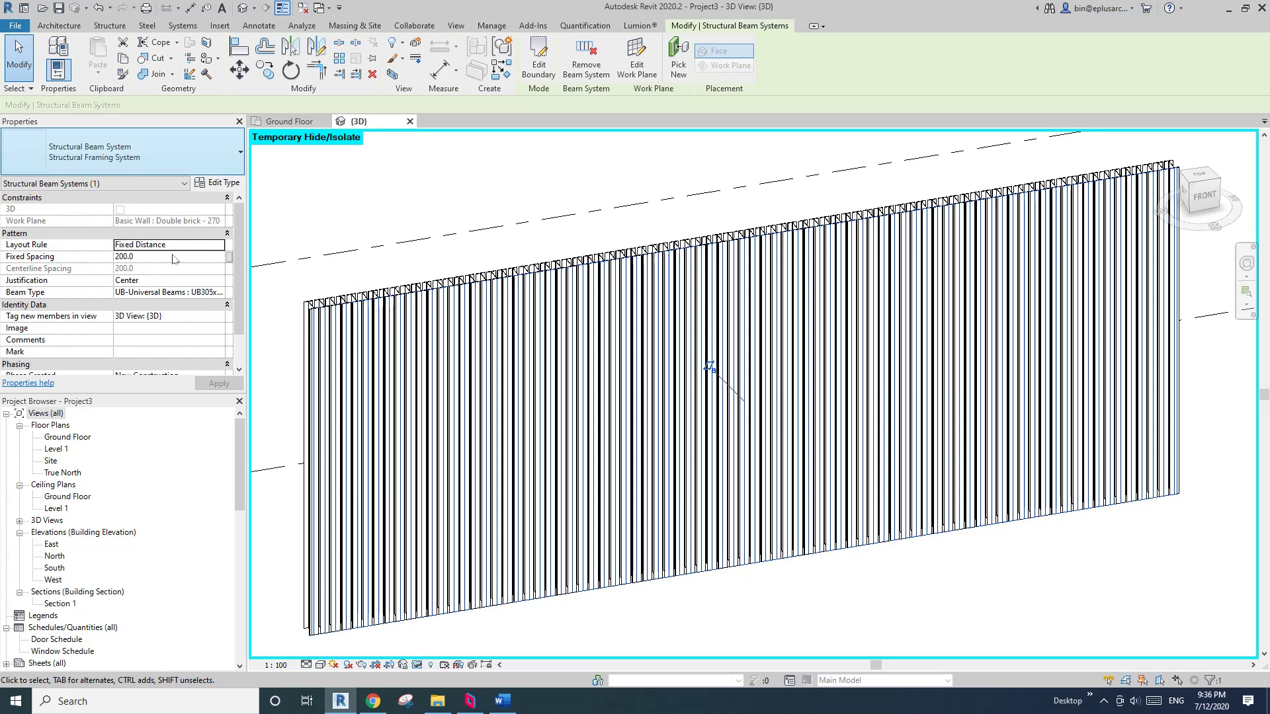
click(217, 293)
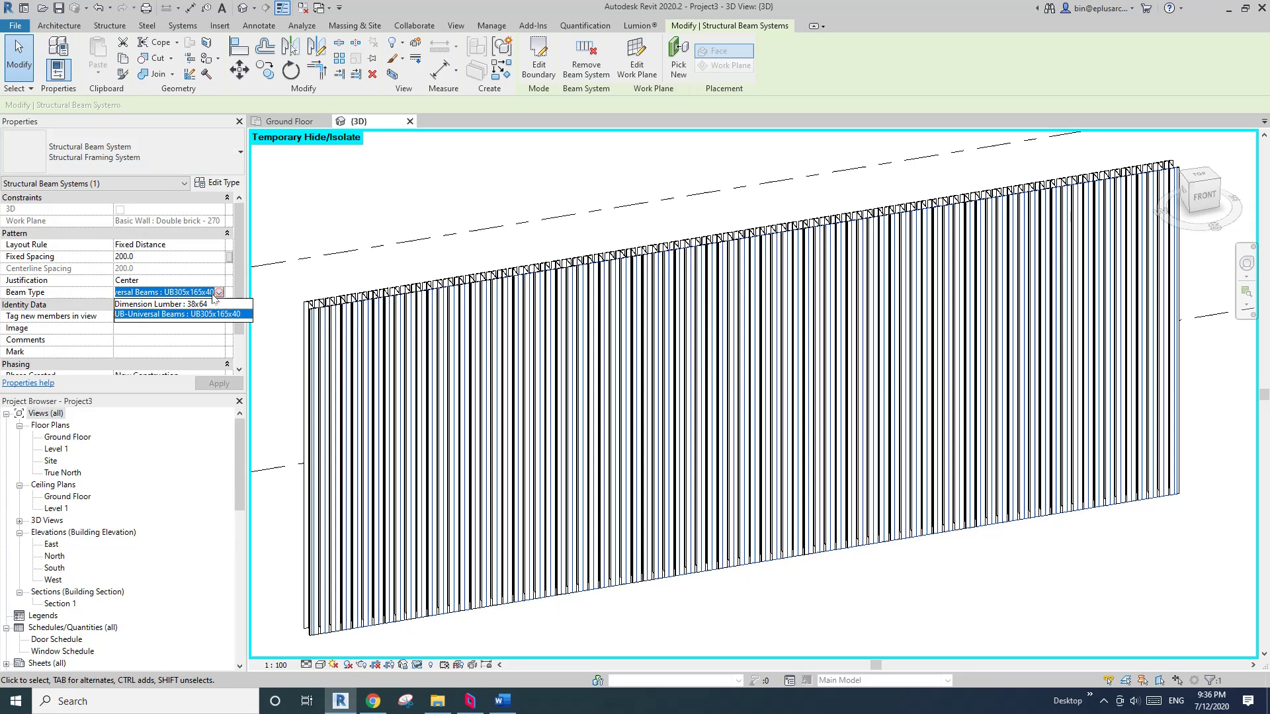
click(152, 304)
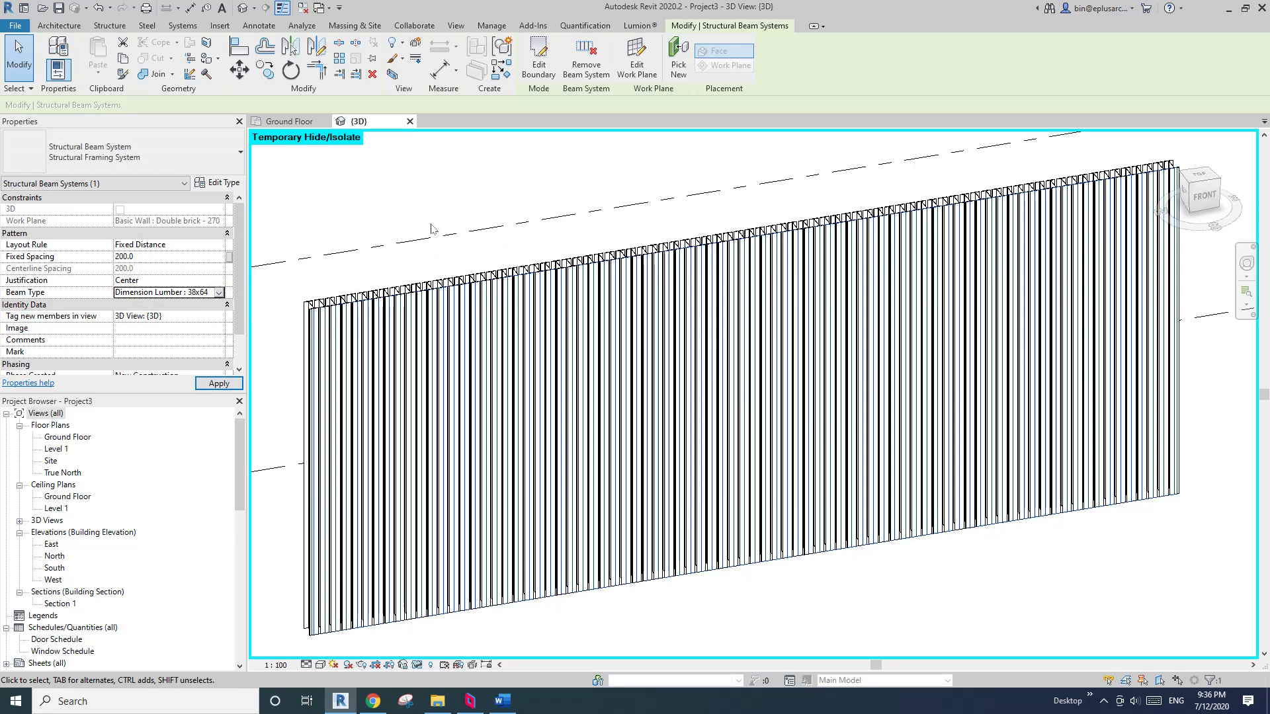
scroll(757, 255, down, 1)
key(Escape)
Step: Inspect the timber battens of the beam system in the 3D view
scroll(444, 286, up, 2)
scroll(424, 289, up, 3)
scroll(459, 349, down, 5)
middle_drag(740, 307, 530, 326)
middle_drag(1031, 227, 974, 238)
scroll(802, 287, down, 6)
shift+middle_drag(681, 309, 619, 385)
scroll(724, 340, up, 2)
scroll(567, 299, up, 1)
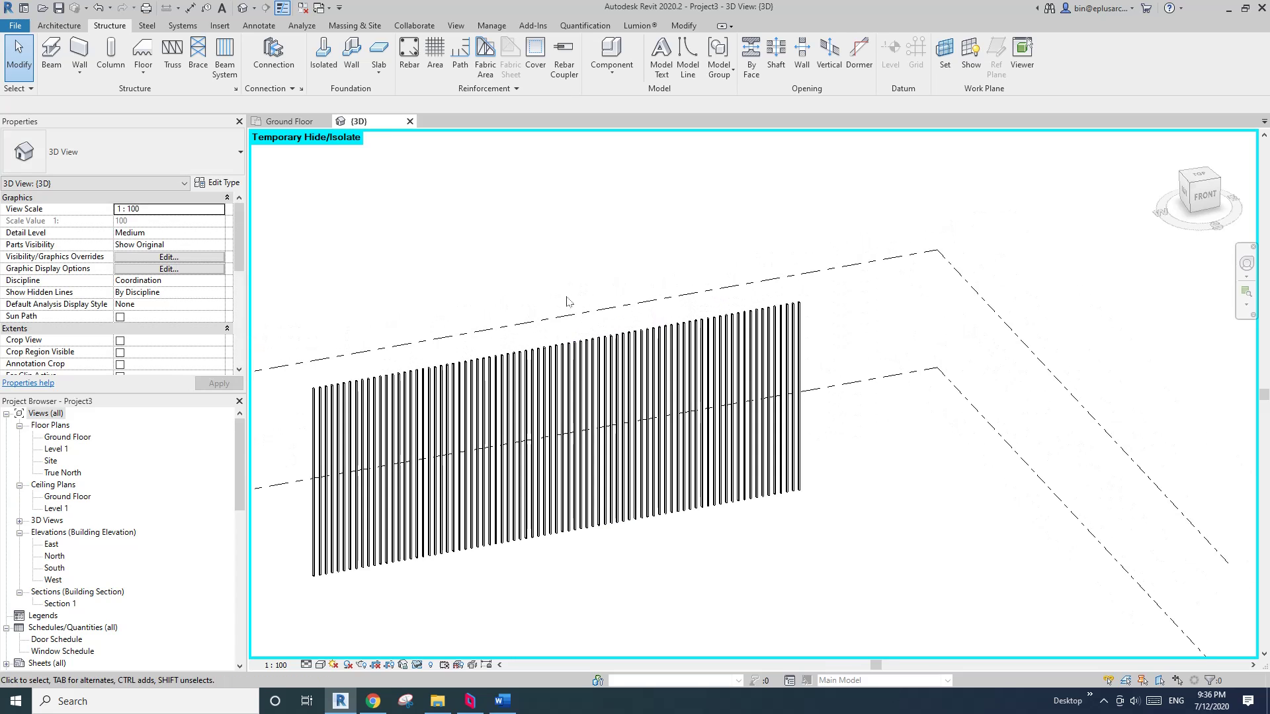
Step: Launch Dynamo and arrange its window side by side with Revit
click(491, 25)
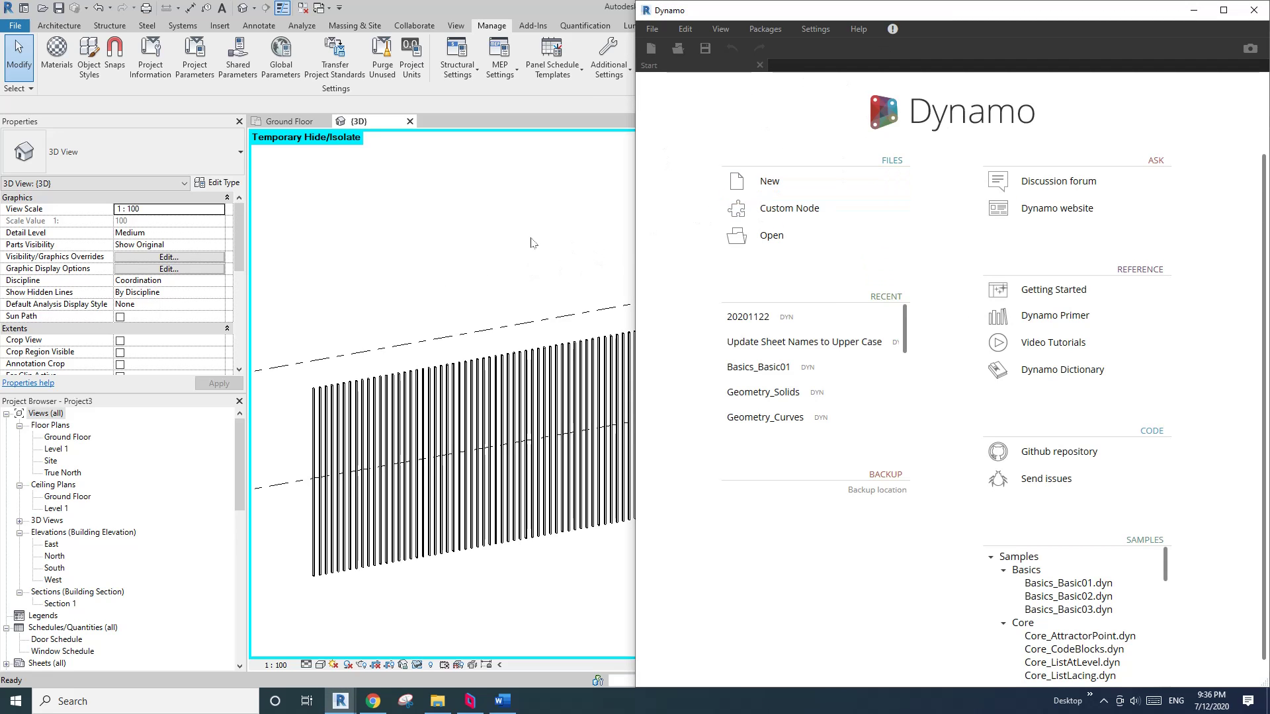
click(520, 260)
drag(1095, 13, 1269, 133)
click(295, 232)
Step: Try y offset values of 100 and -100 on a single batten in the middle of the beam system
scroll(395, 414, up, 5)
scroll(404, 405, down, 1)
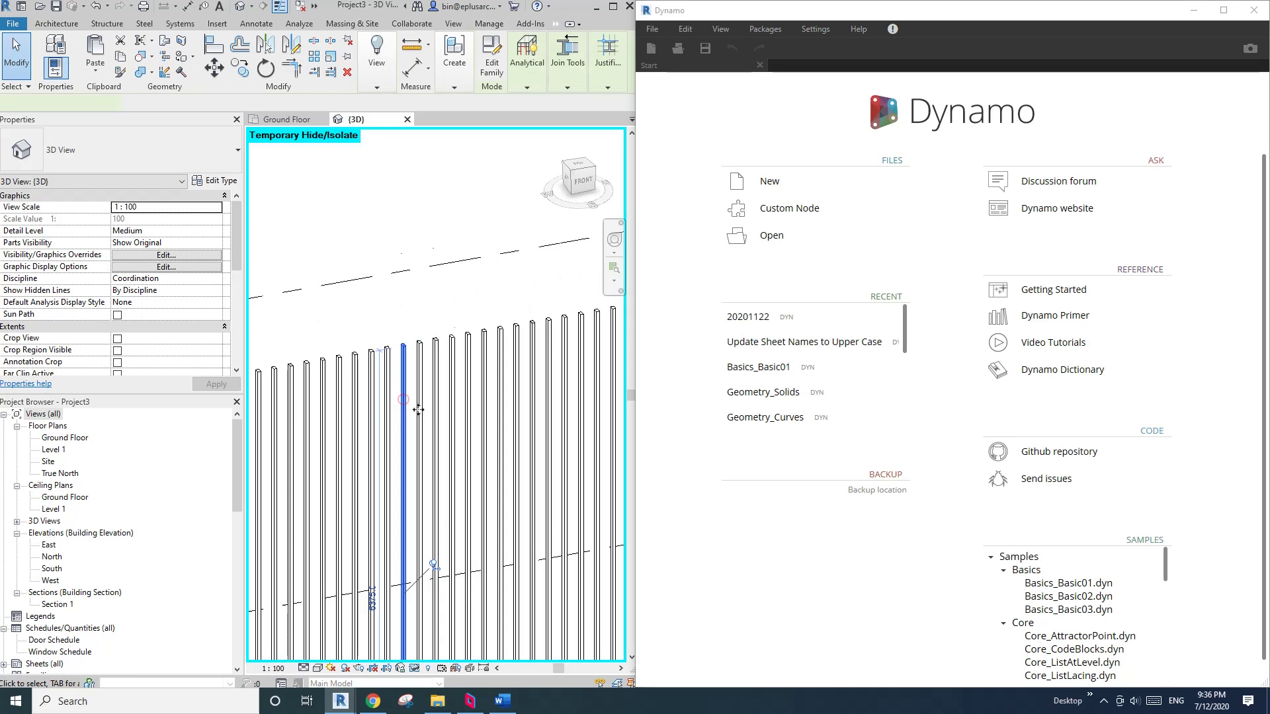
click(406, 411)
middle_drag(431, 437, 445, 426)
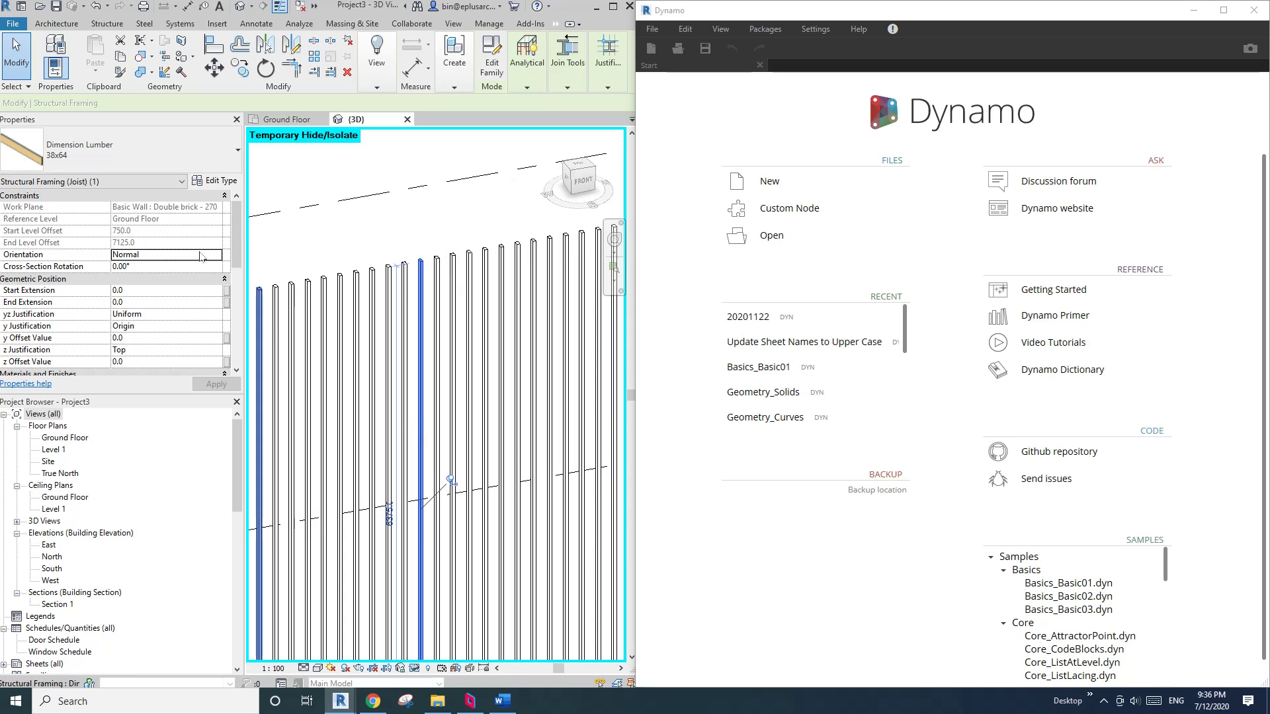
drag(233, 241, 240, 258)
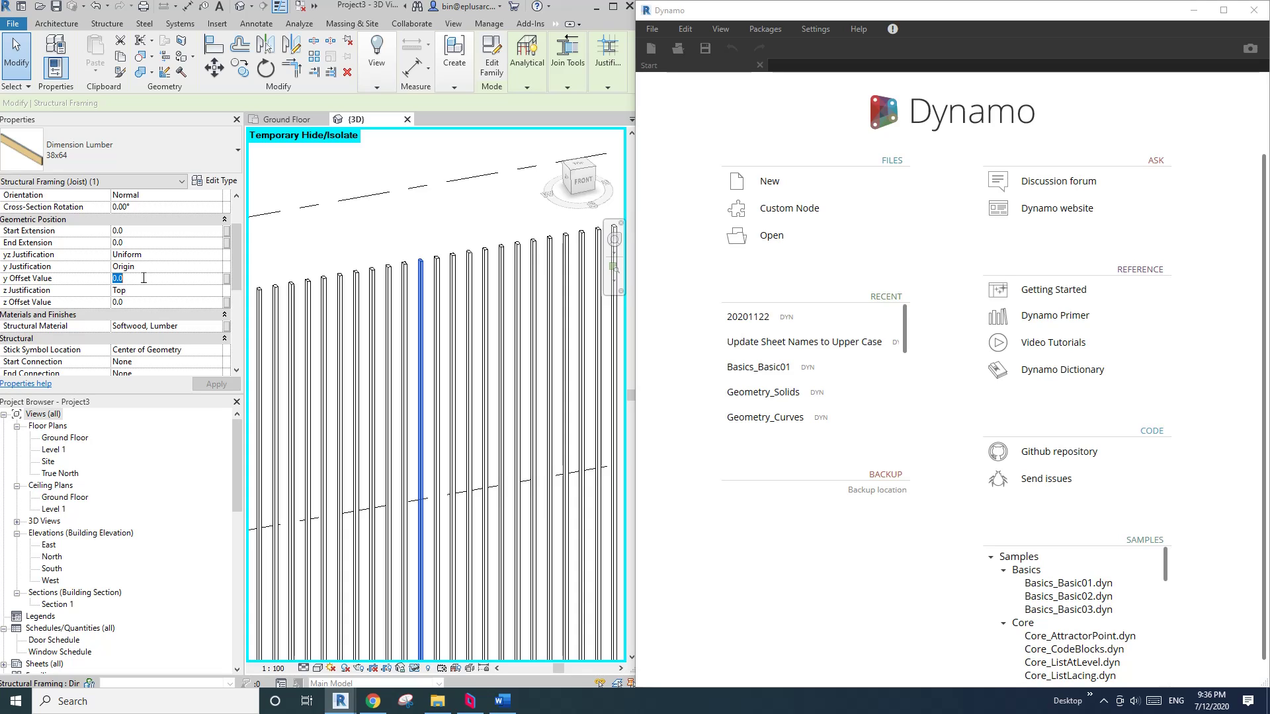
key(Return)
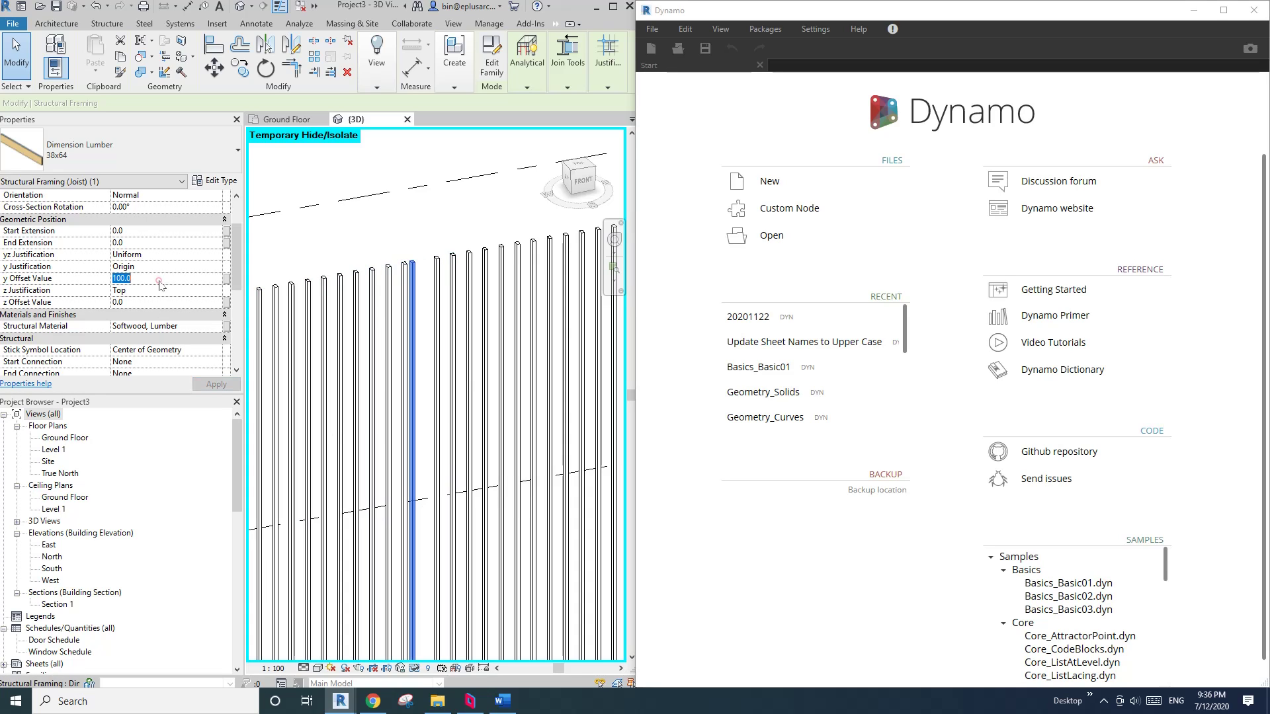
key(Return)
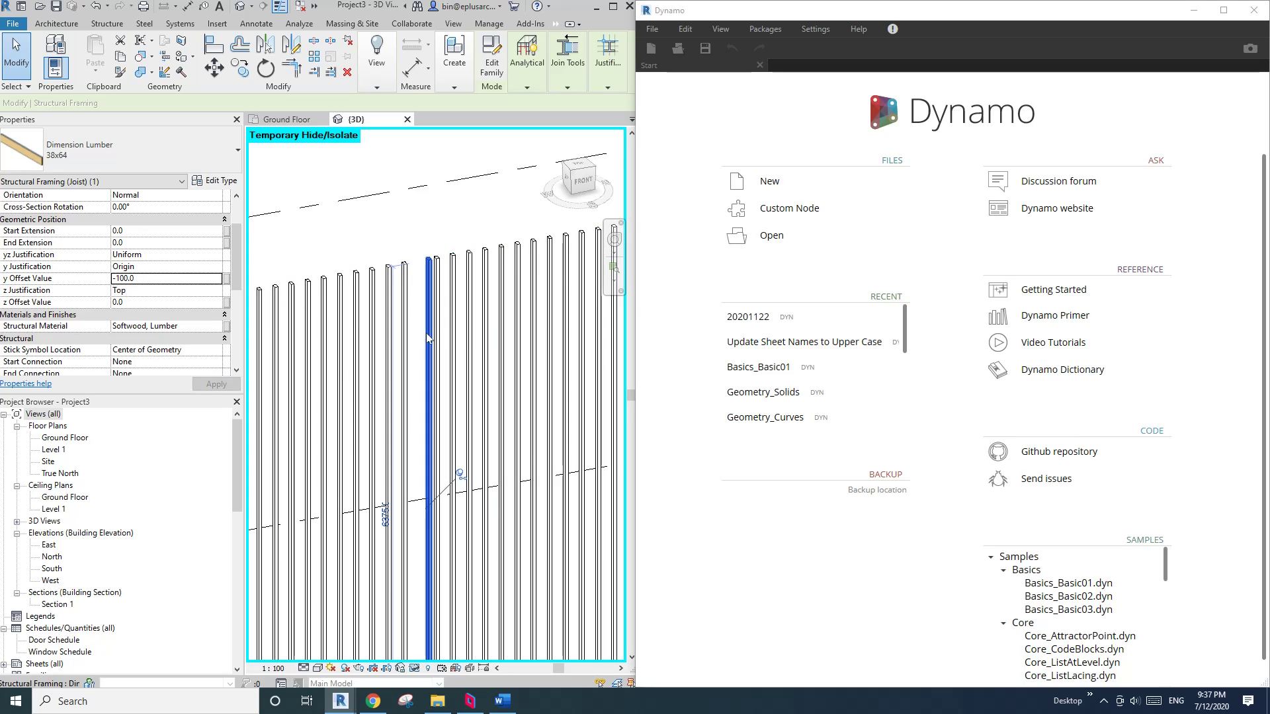
Step: Try a z offset of 100 on the same batten and reset its y and z offsets to 0
shift+middle_drag(426, 332, 391, 332)
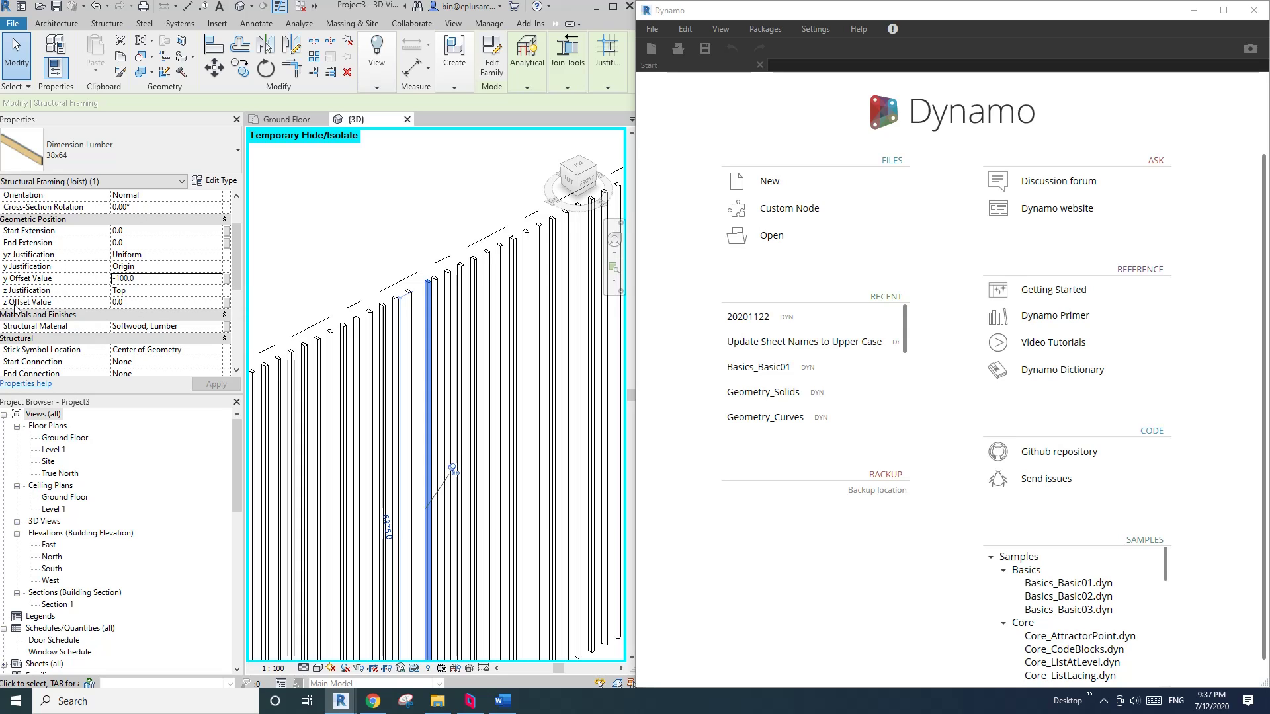
click(151, 302)
text(100)
scroll(516, 347, down, 1)
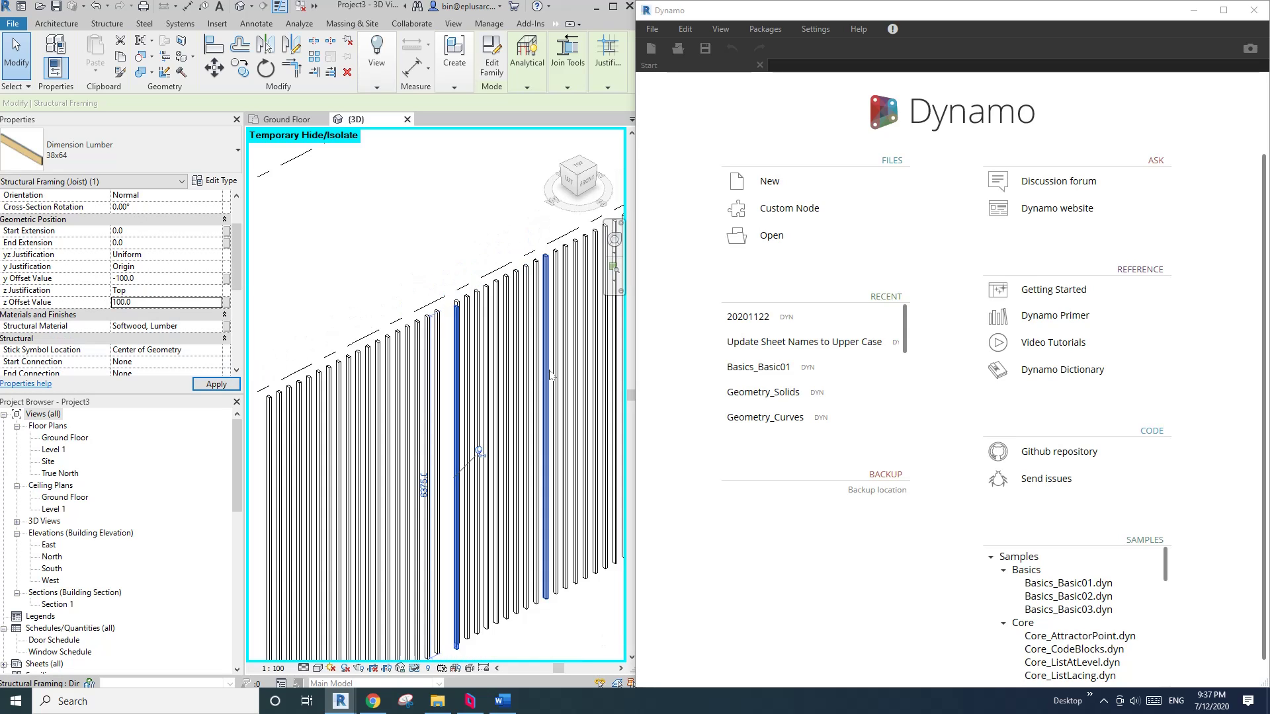
middle_drag(573, 349, 521, 338)
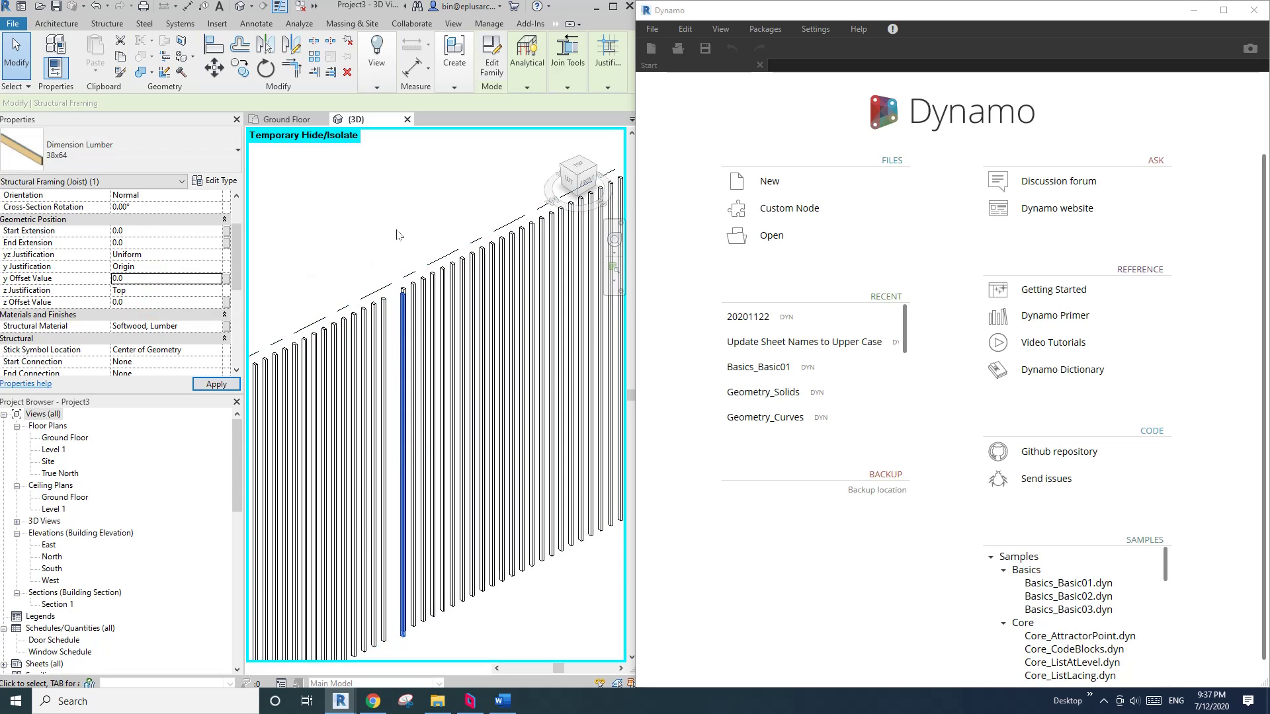
scroll(397, 234, down, 1)
click(366, 275)
shift+middle_drag(366, 275, 403, 309)
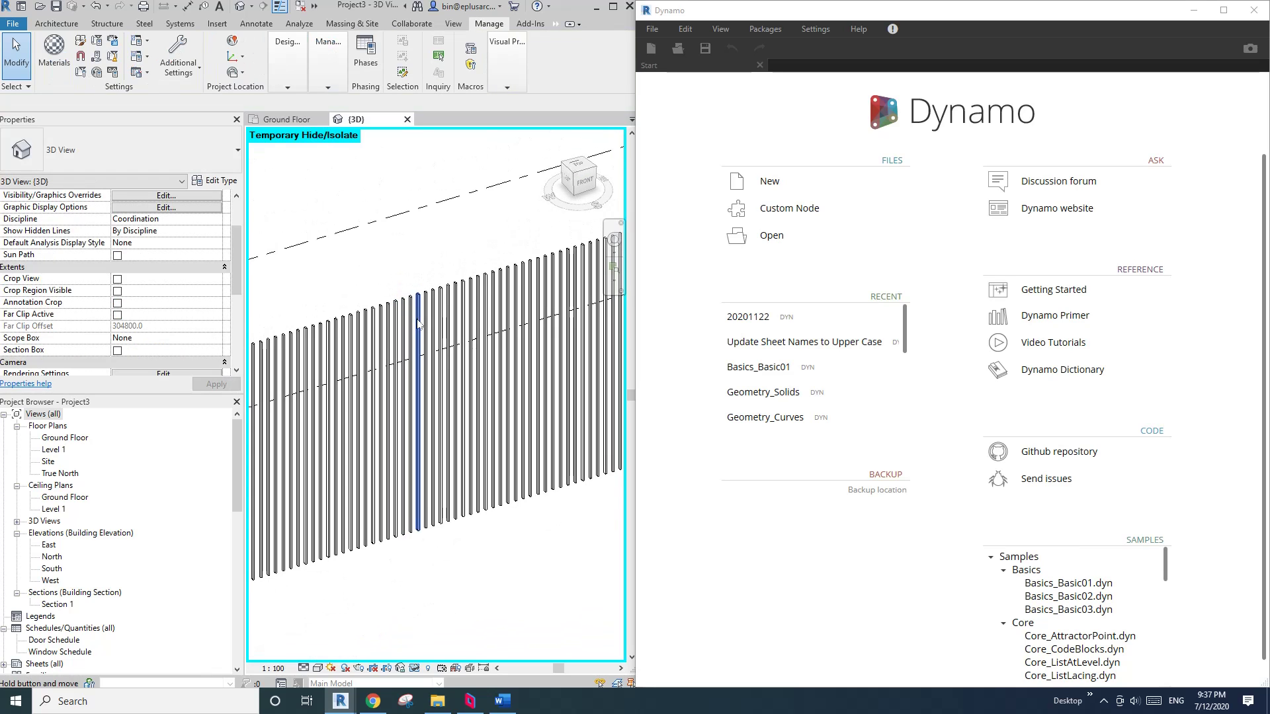
Step: Create a new Dynamo workspace and set its run mode to Manual
click(787, 193)
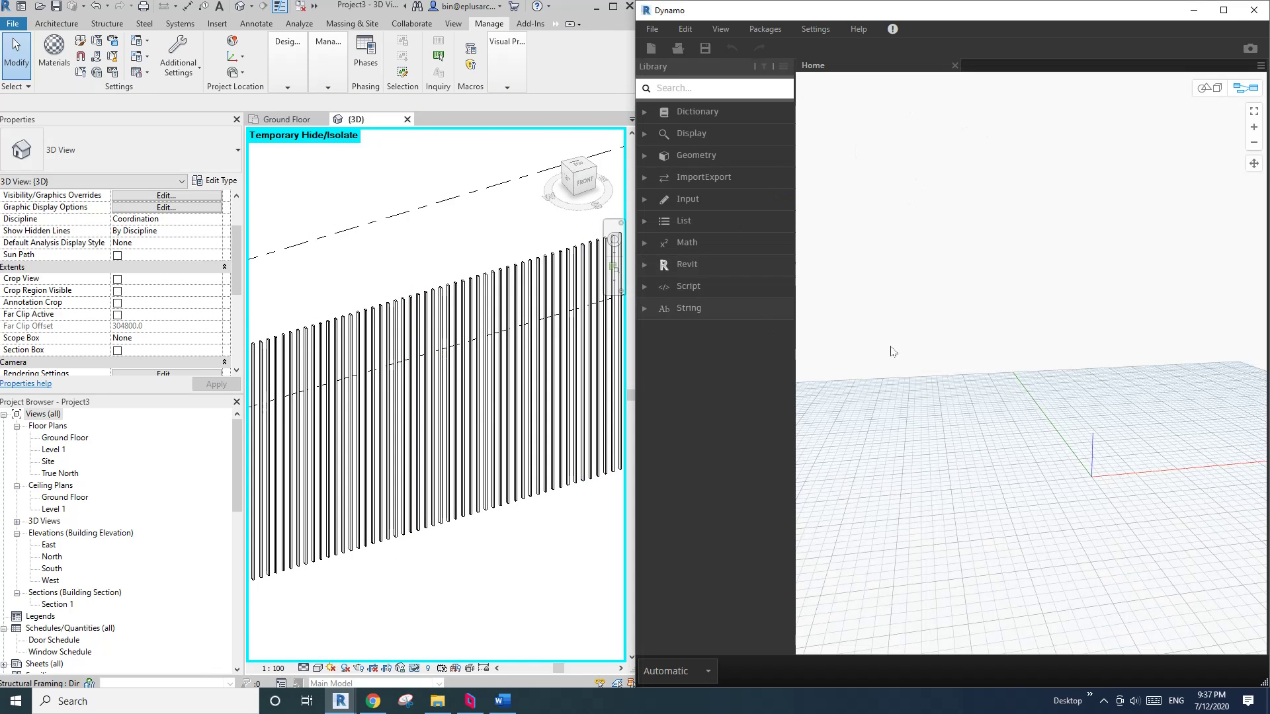
click(442, 314)
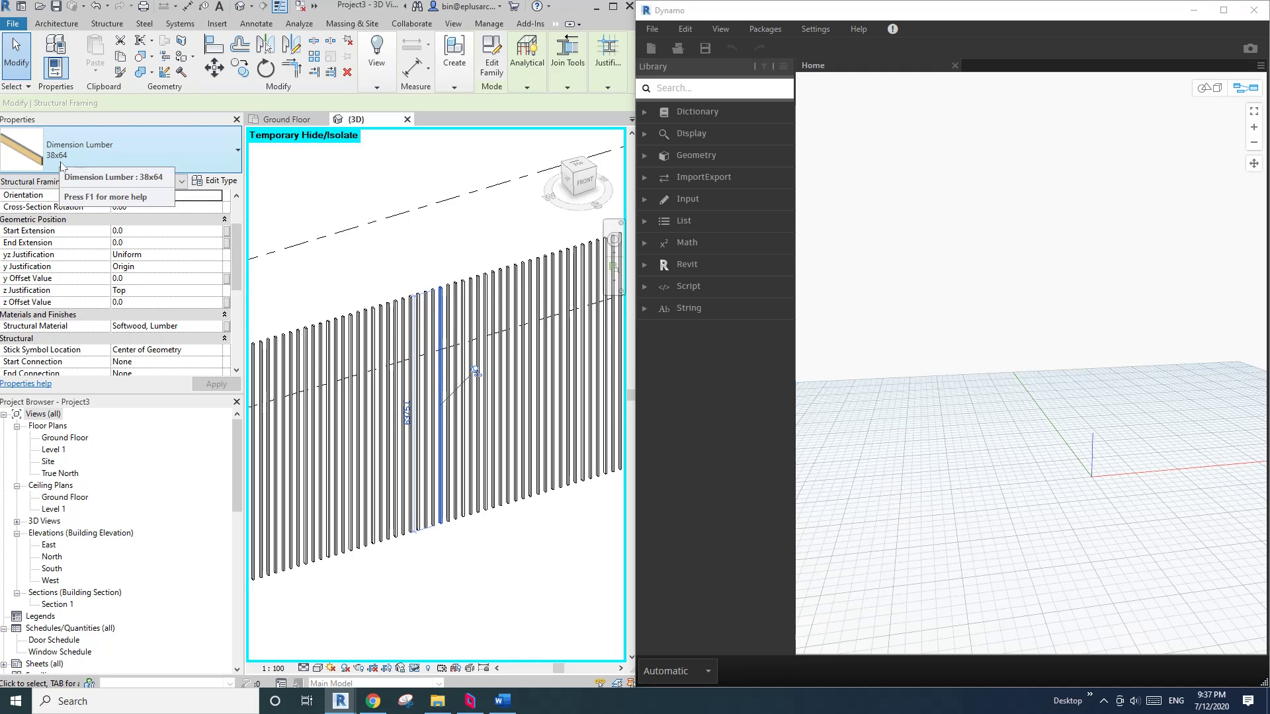
right_click(969, 311)
click(917, 252)
click(706, 671)
click(675, 607)
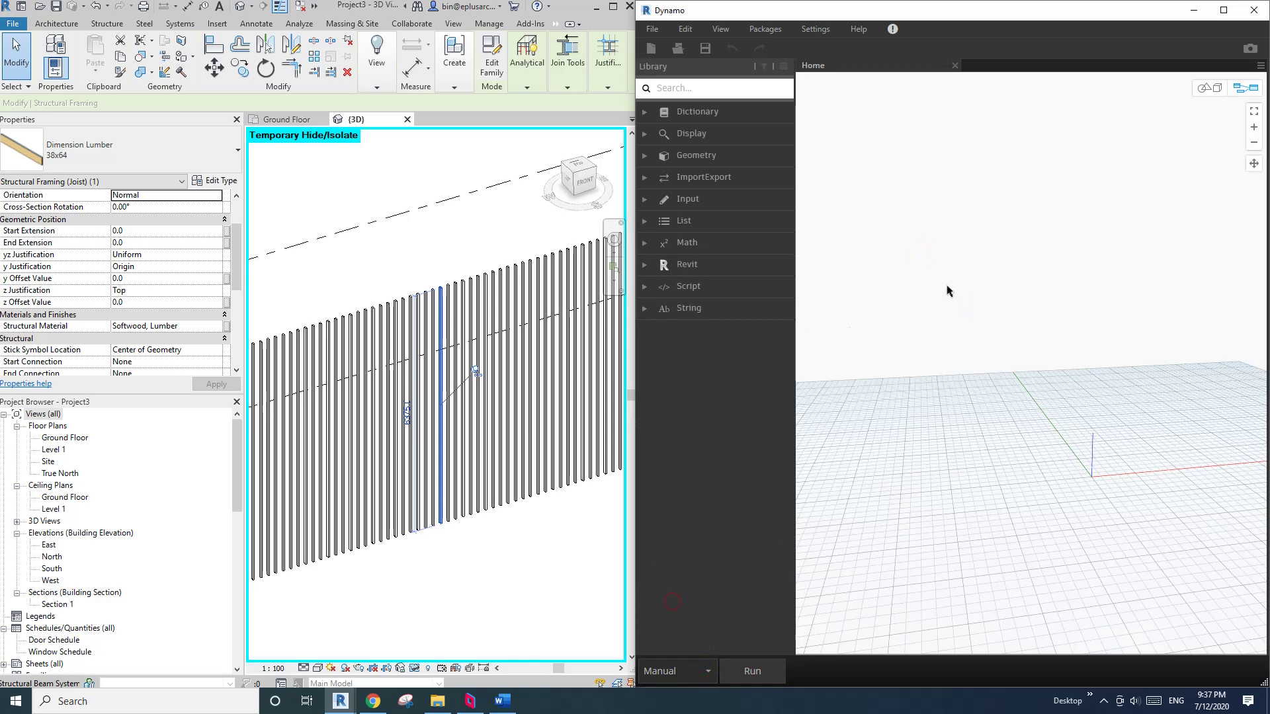
Step: Add a Family Types node from the Revit Selection library to the Dynamo graph
right_click(905, 232)
click(902, 230)
click(646, 266)
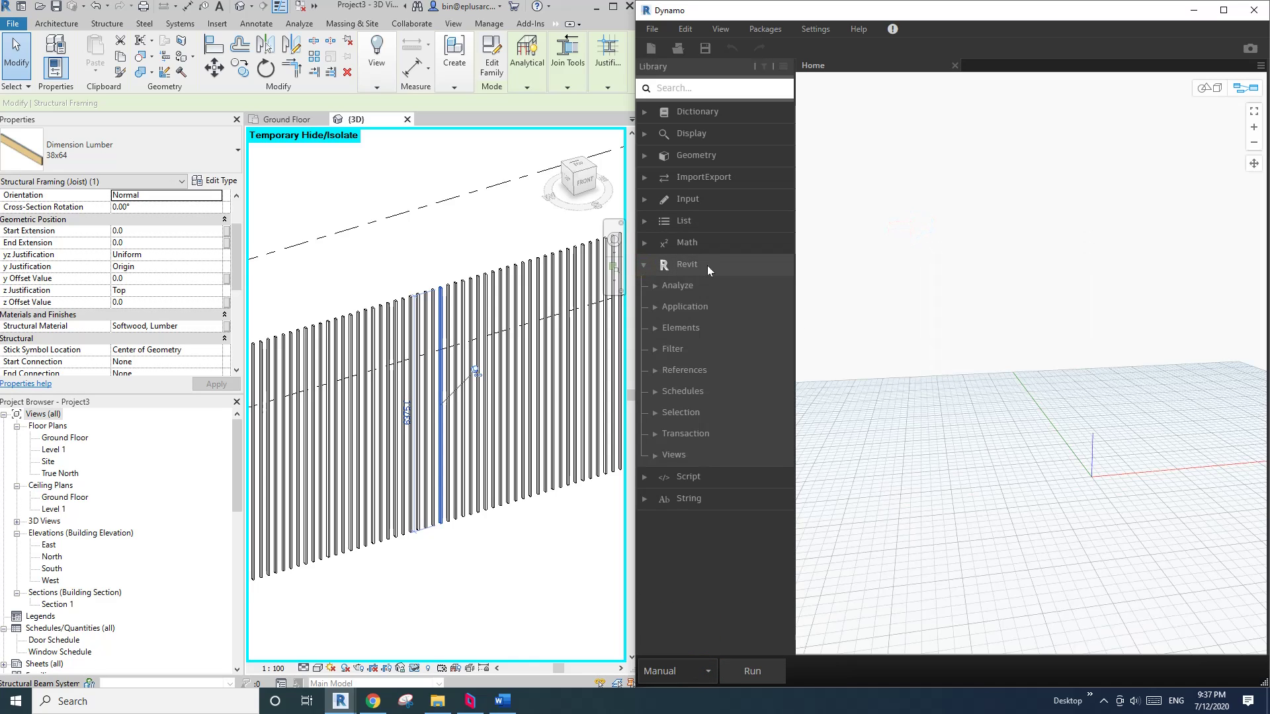
click(656, 411)
scroll(738, 457, down, 2)
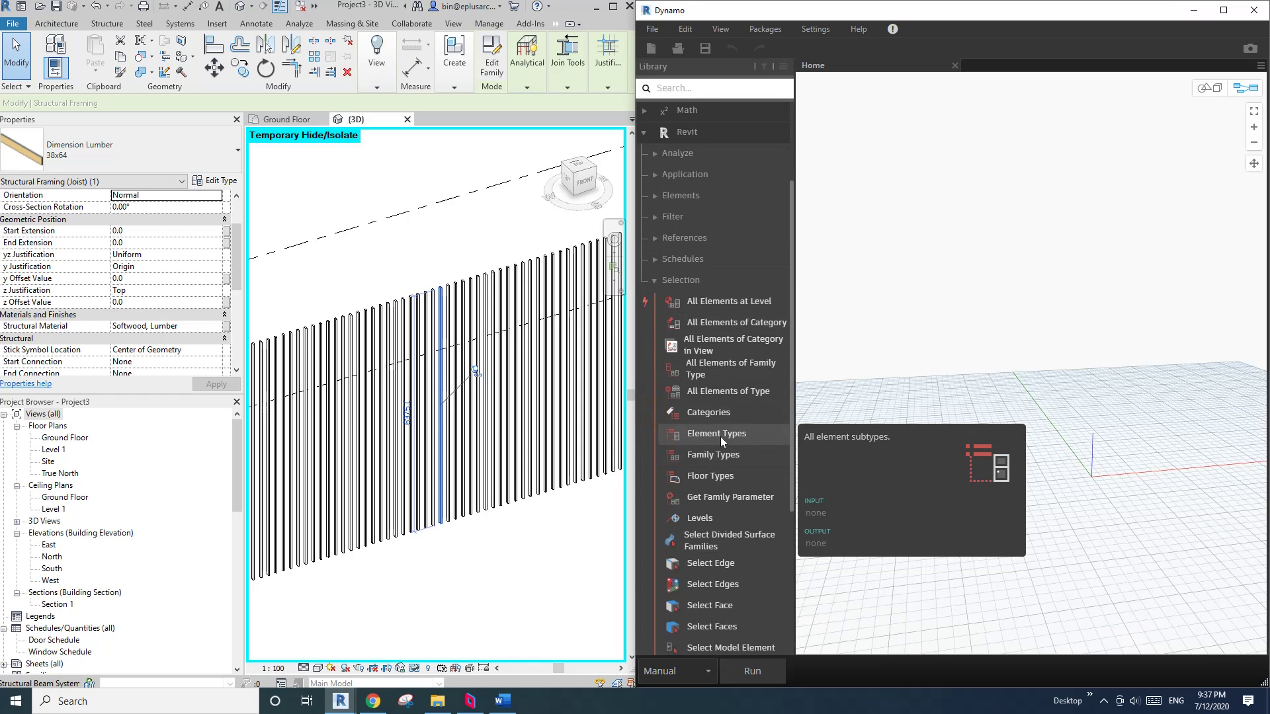
click(714, 457)
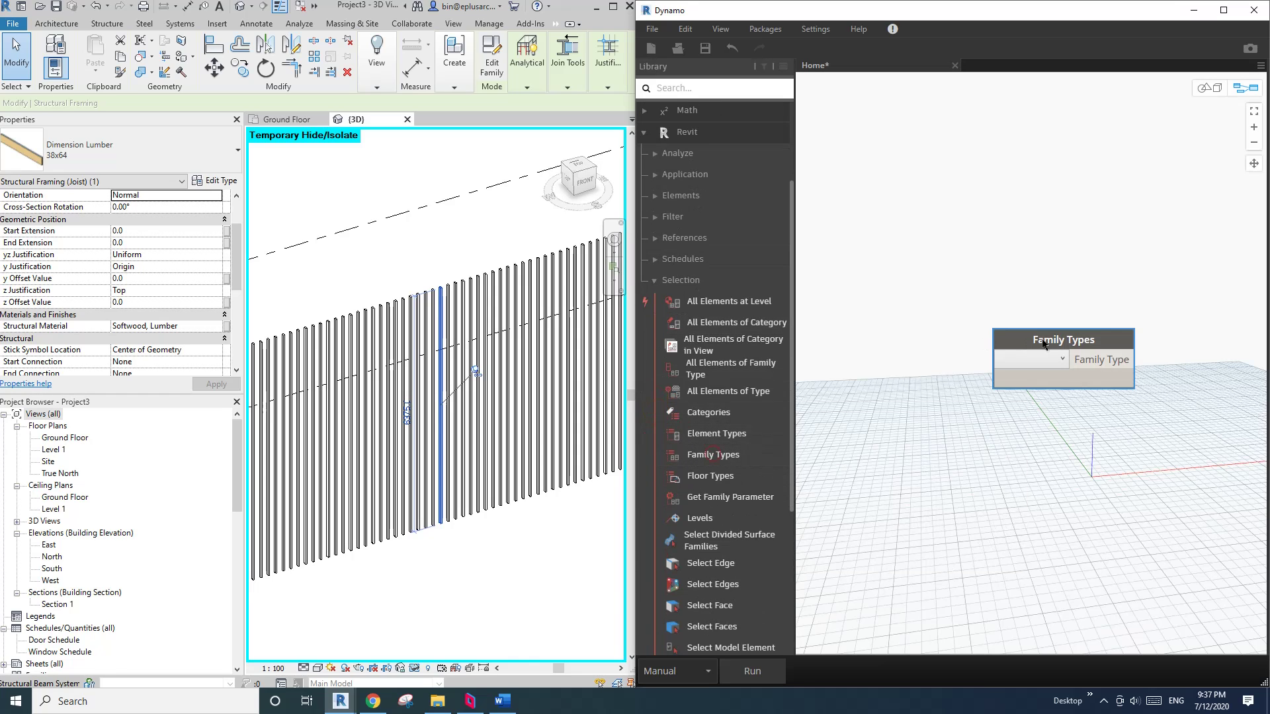
drag(1063, 336, 956, 257)
Step: Set the Family Types node to Dimension Lumber:38x64 and reposition it on the canvas
click(940, 279)
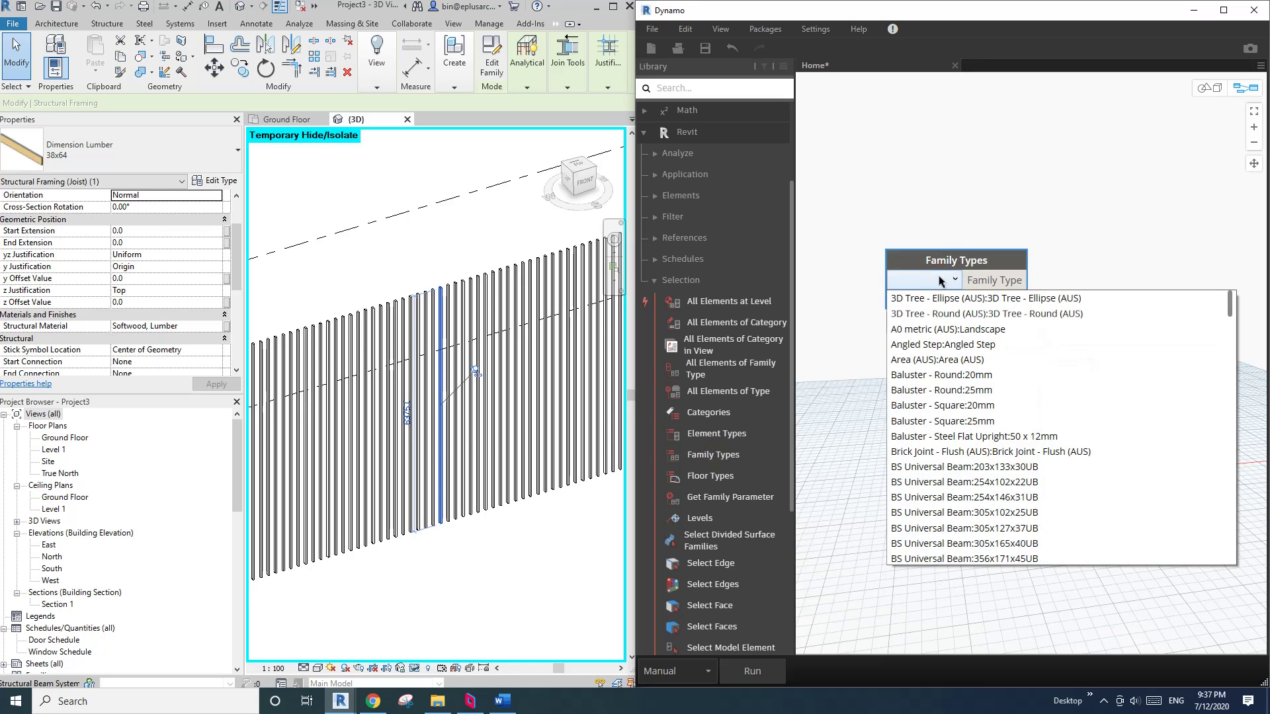
scroll(946, 539, down, 15)
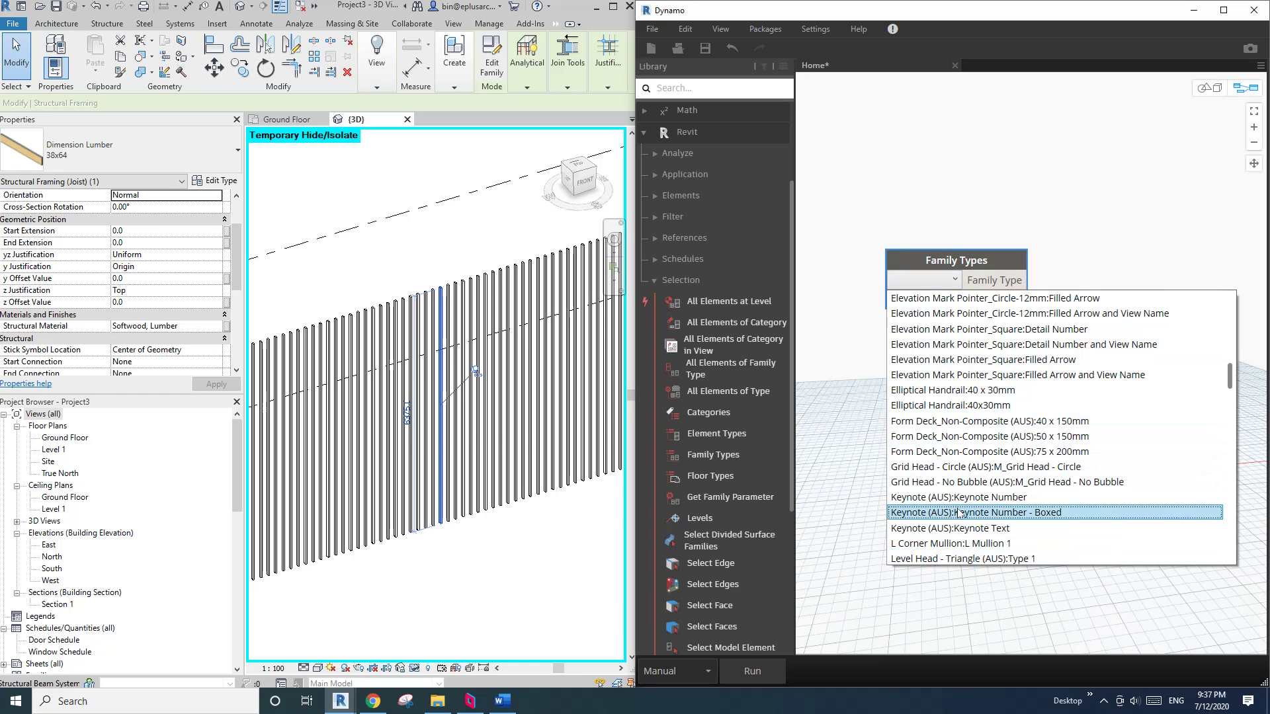
scroll(946, 524, down, 1)
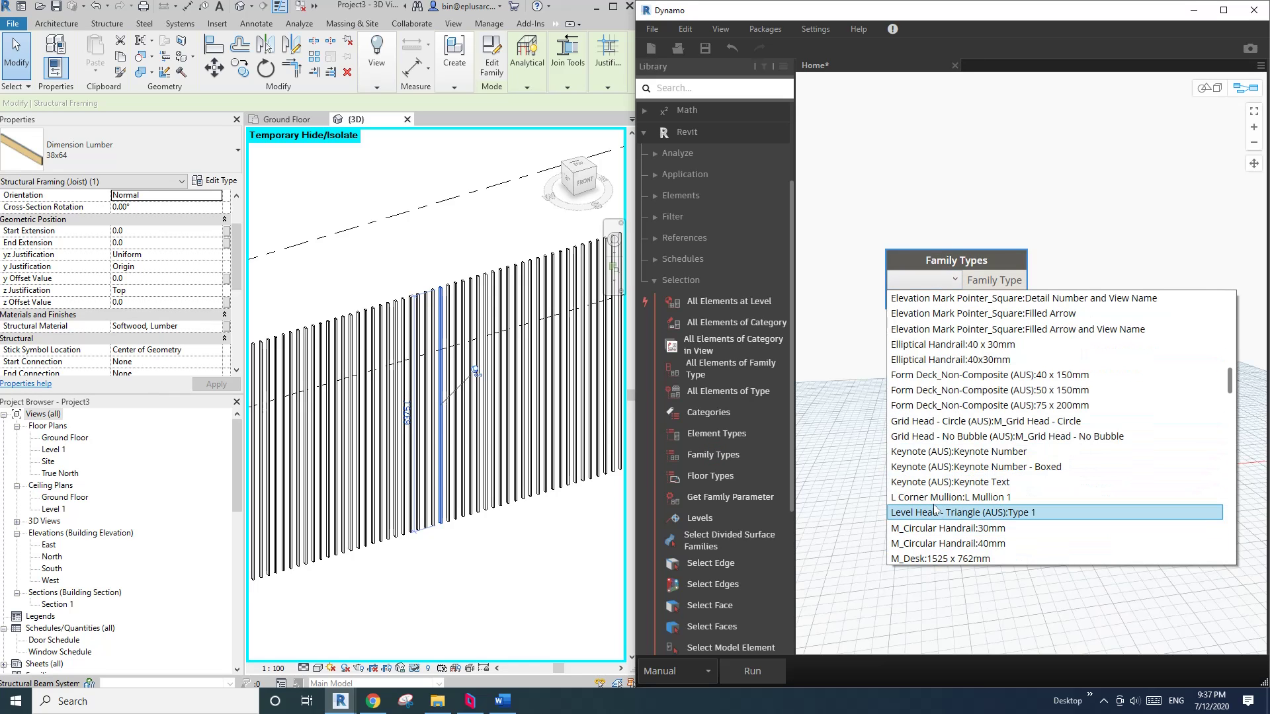
click(924, 283)
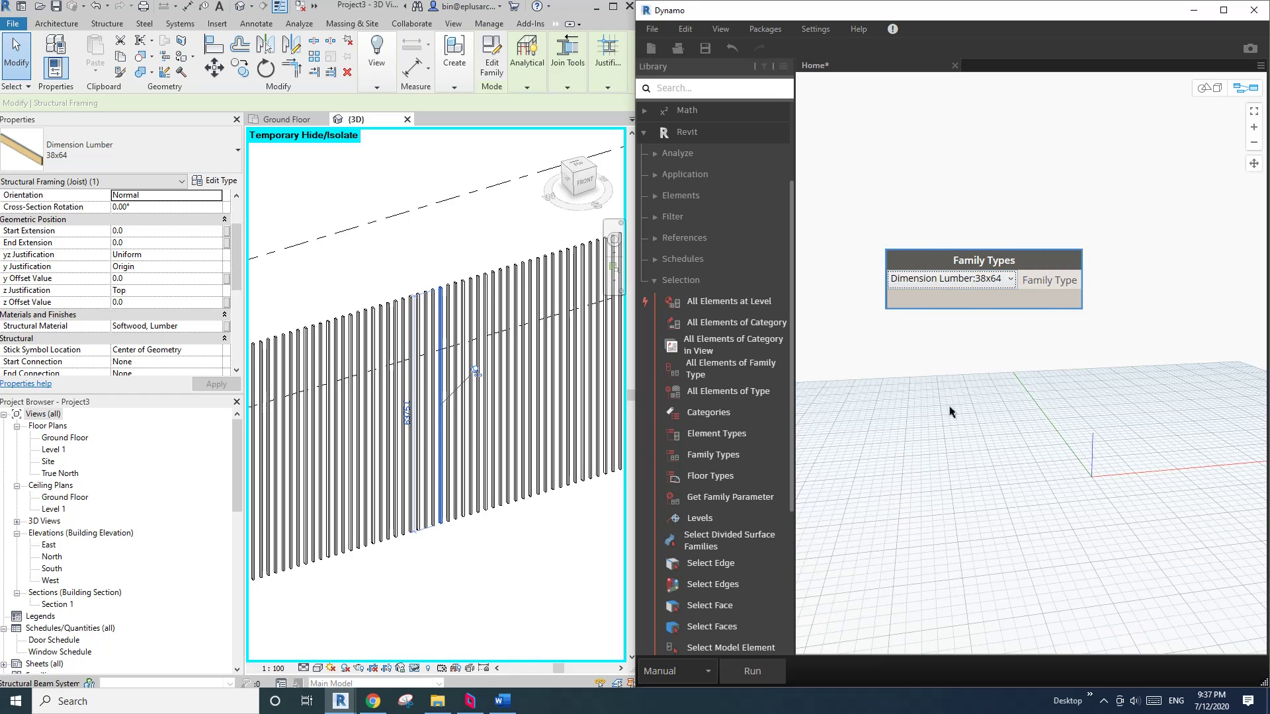
drag(983, 263, 946, 294)
Step: Feed Family Types into a new All Elements of Family Type node and run the graph, keeping the element list preview pinned
mouse_move(707, 461)
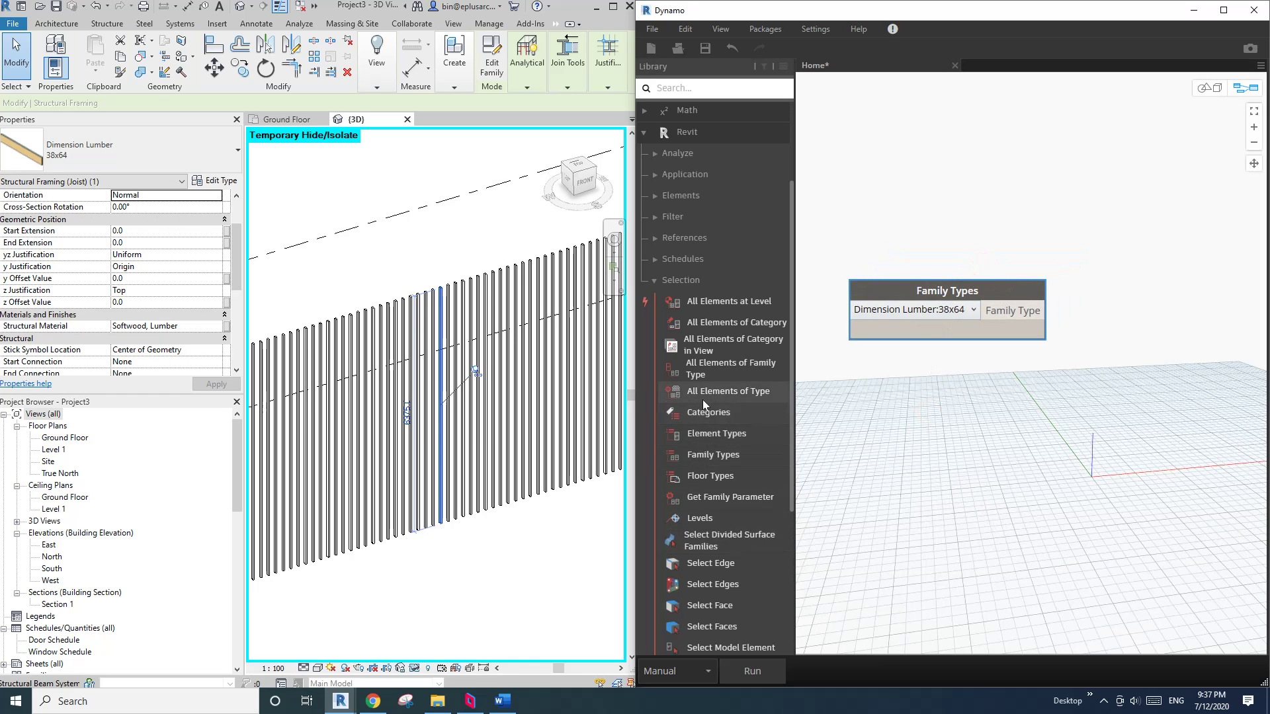
click(718, 370)
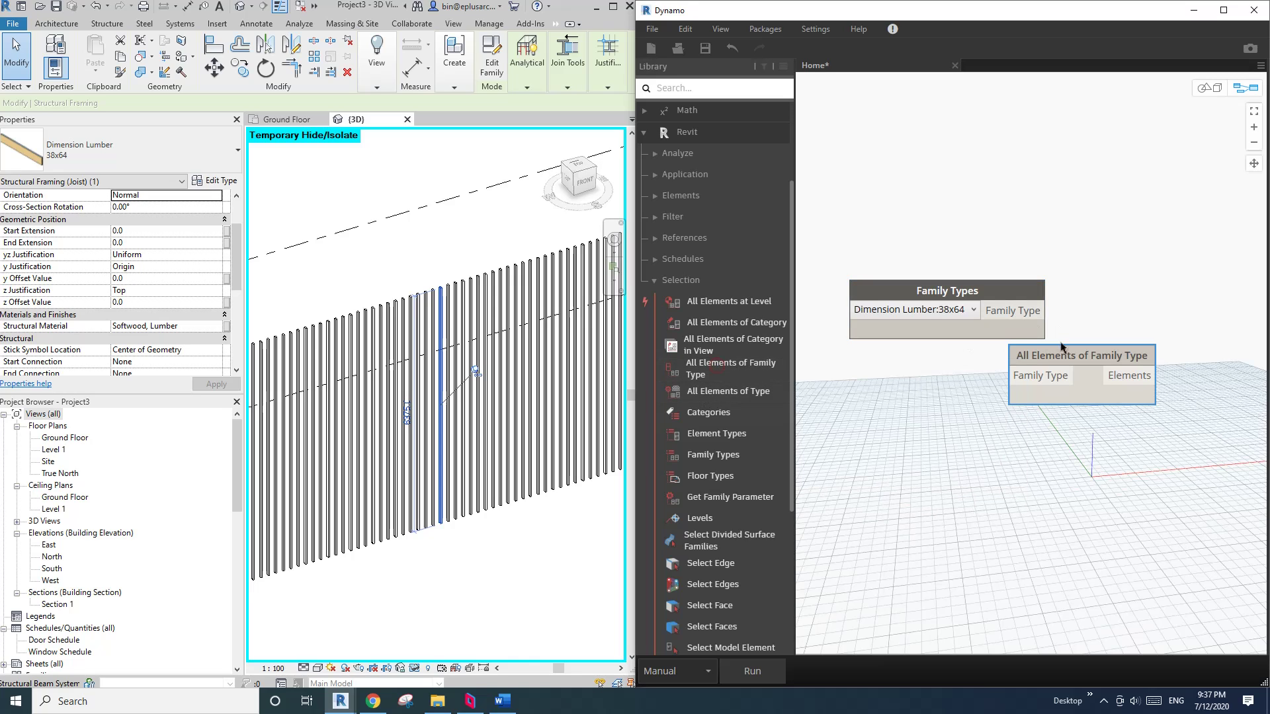
drag(1071, 349, 1129, 293)
click(1098, 322)
click(1025, 307)
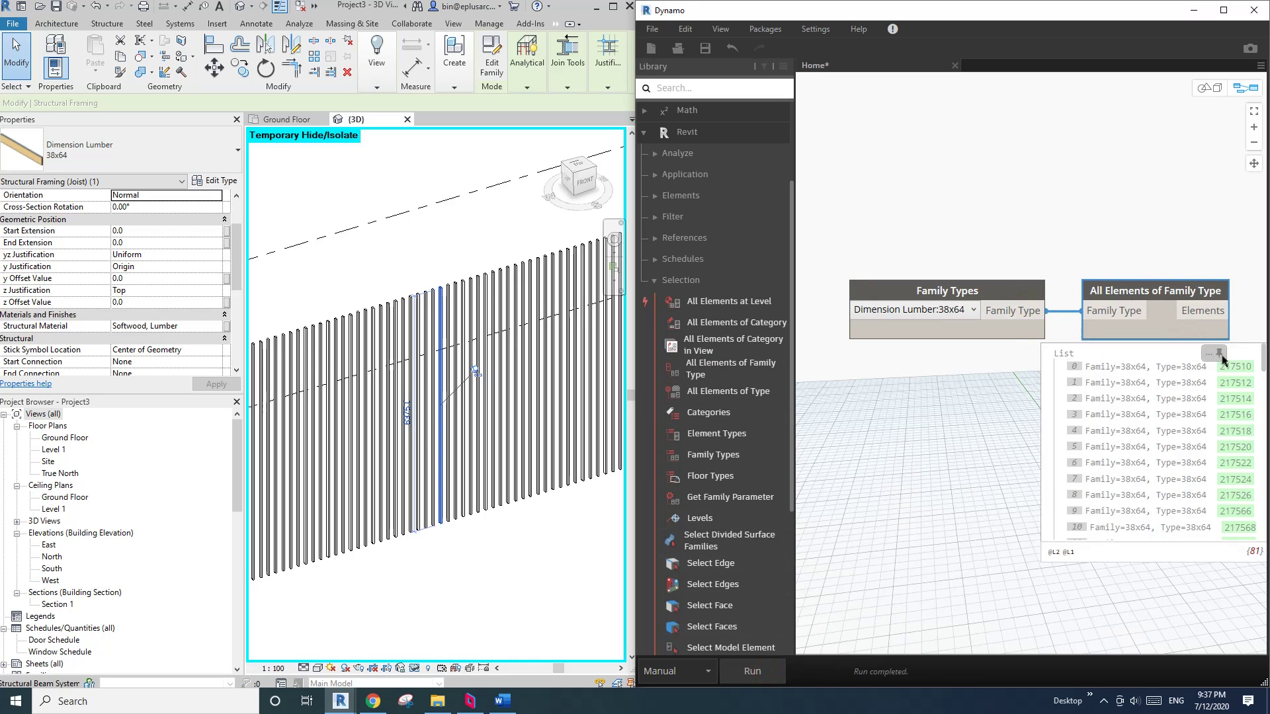
click(1221, 352)
scroll(1077, 300, down, 4)
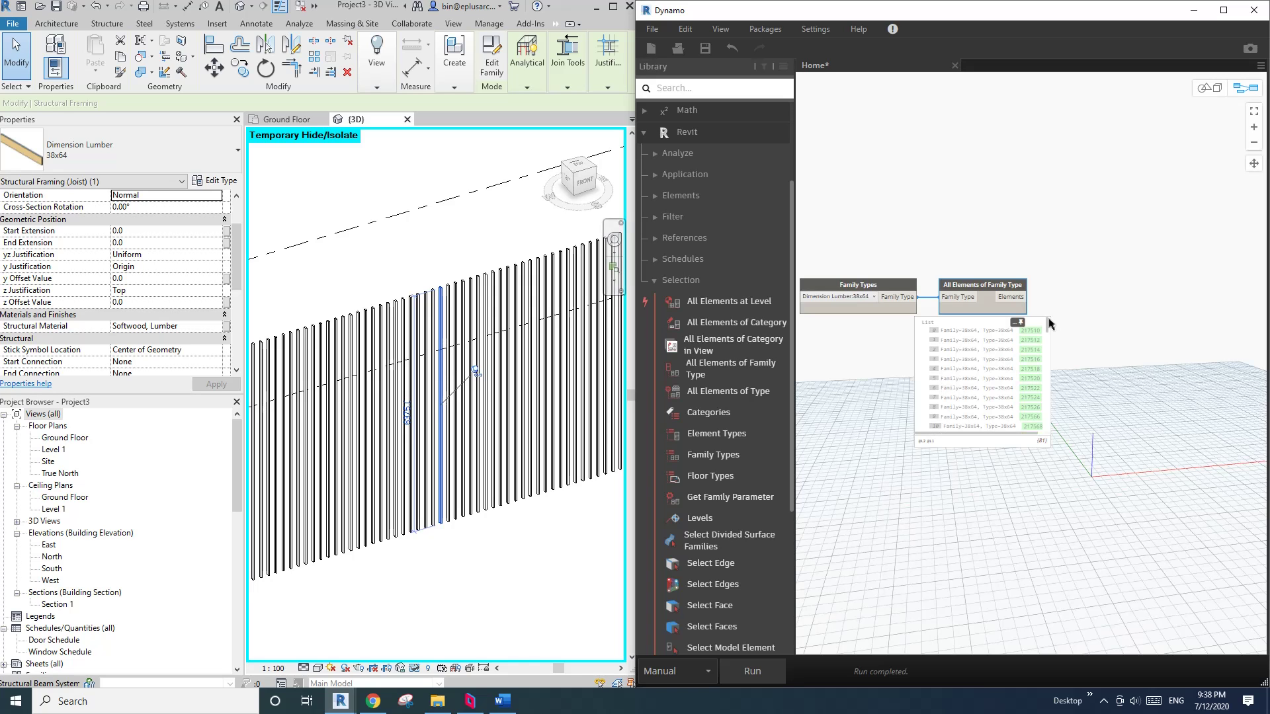
Step: Compare the element list count in Dynamo with the Revit model by selecting all 38x64 joists and checking the selection filter
mouse_move(1047, 325)
mouse_down()
mouse_move(1050, 337)
mouse_move(1047, 324)
mouse_up()
scroll(1049, 458, up, 4)
scroll(1026, 436, down, 3)
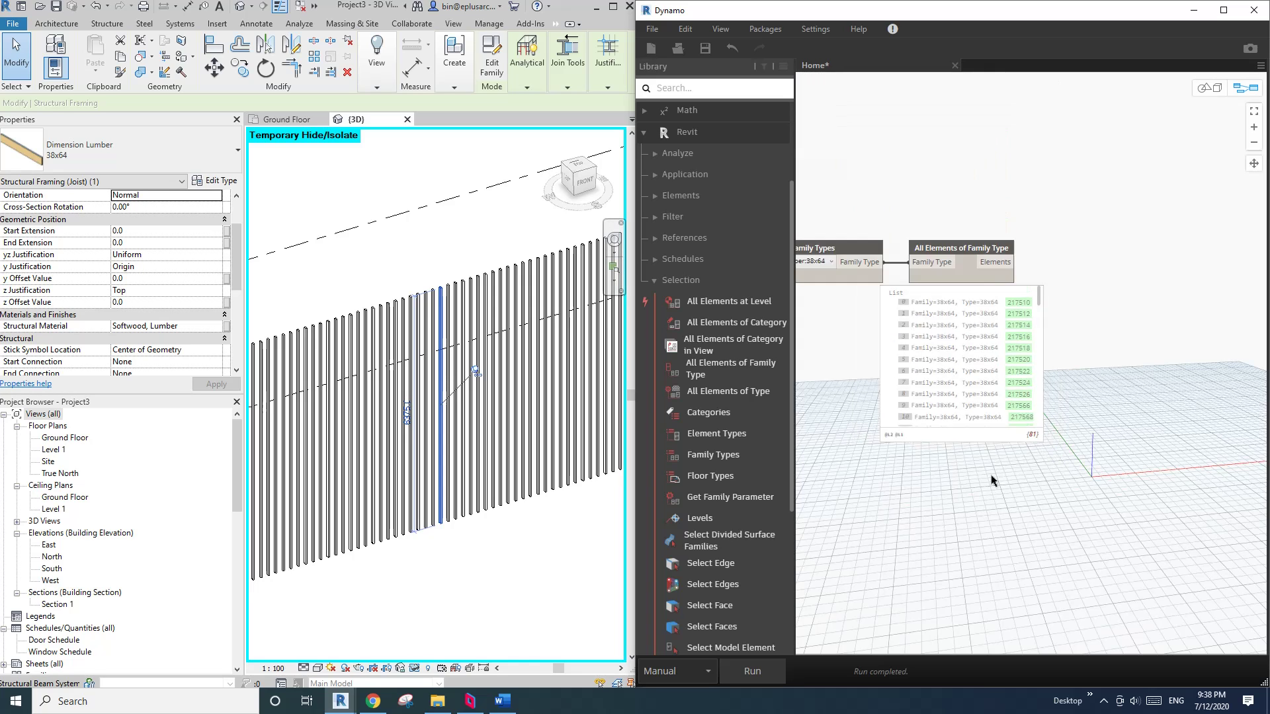
middle_drag(990, 481, 1007, 491)
click(467, 423)
key(s)
key(a)
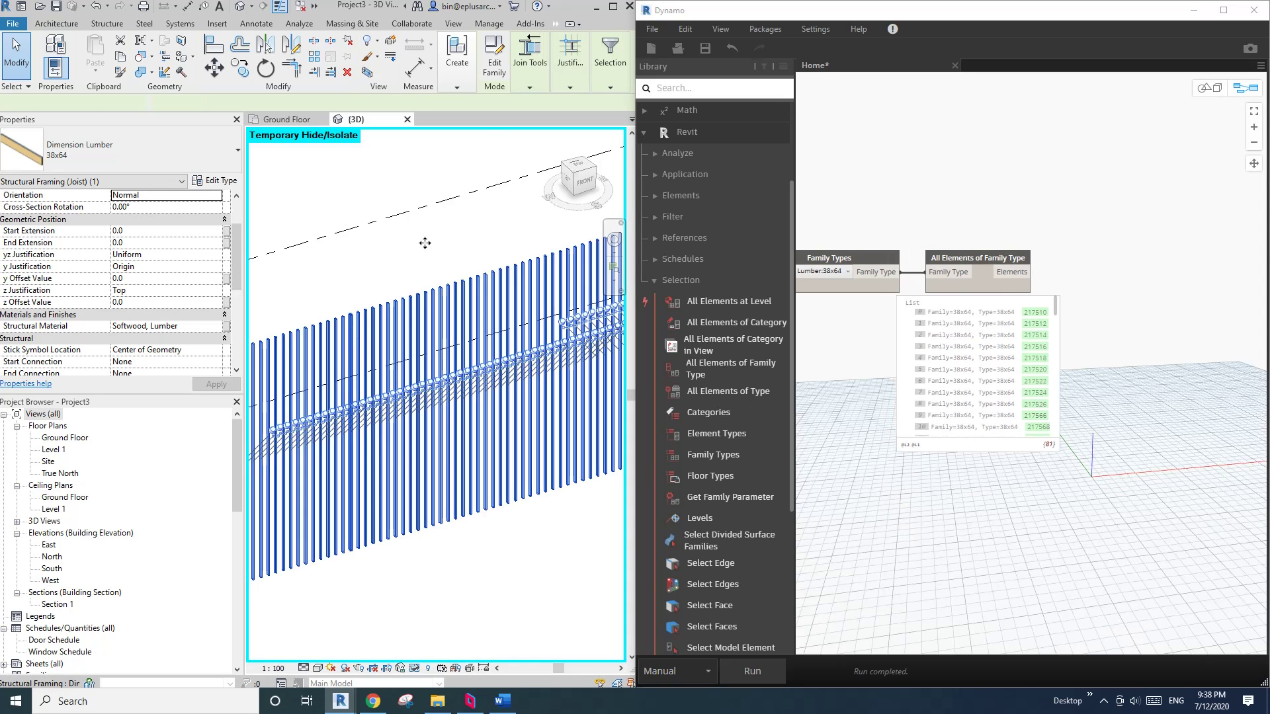
click(610, 86)
click(604, 114)
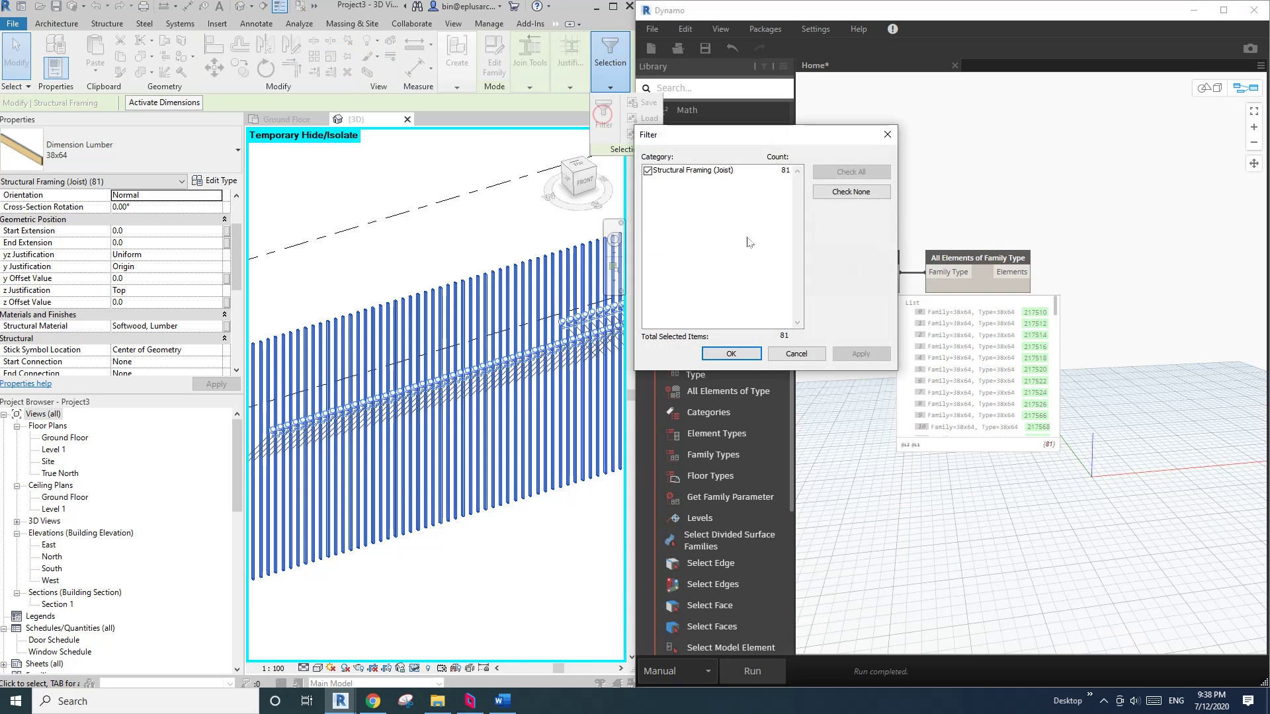
click(795, 353)
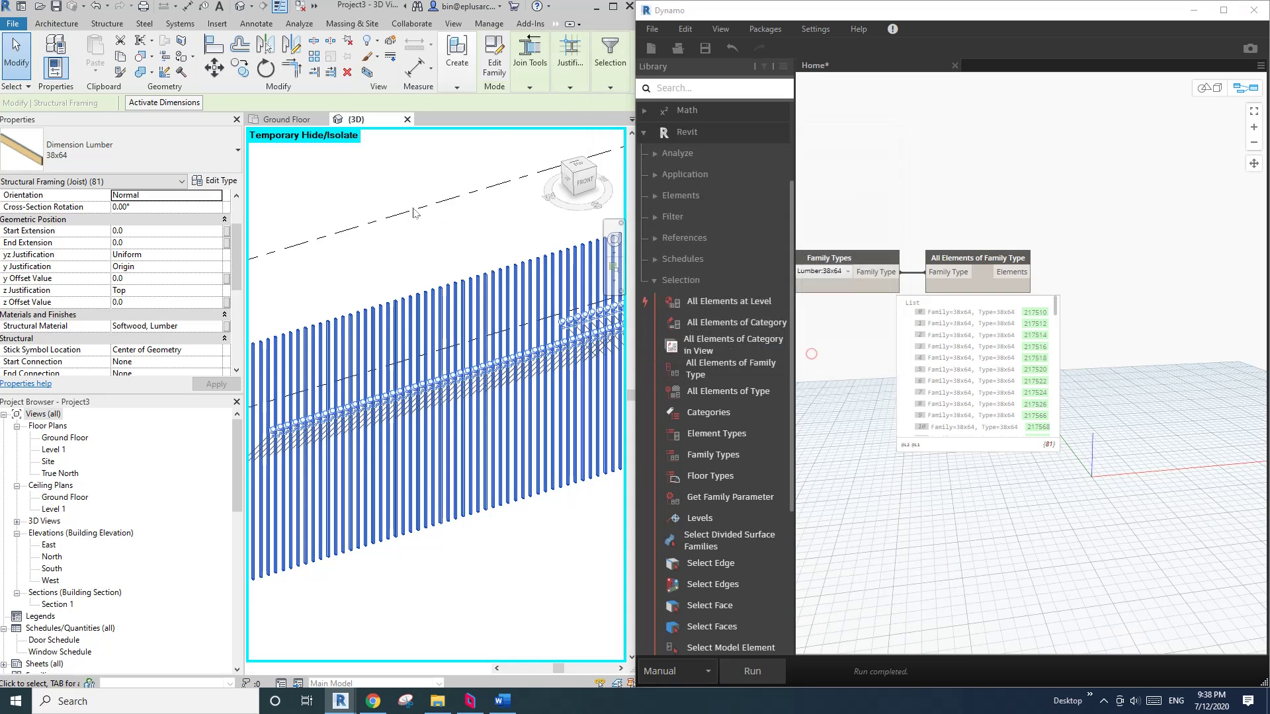
click(430, 238)
middle_drag(479, 263, 450, 288)
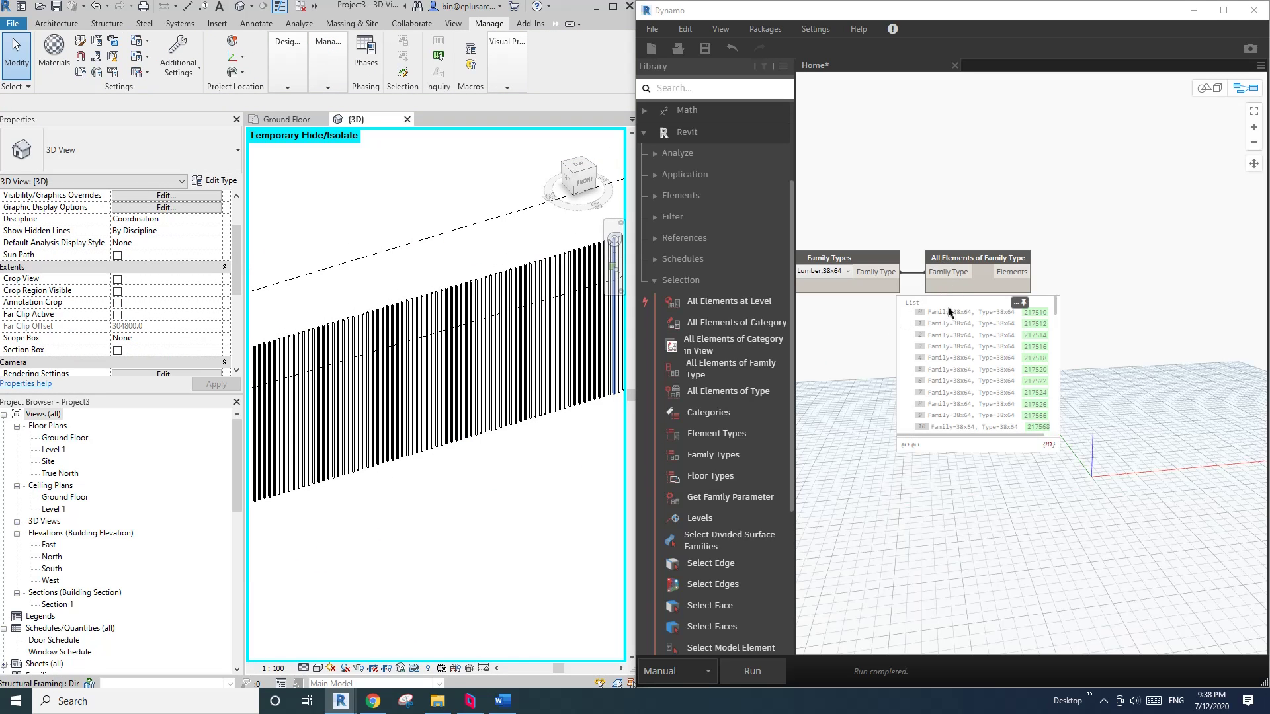
Step: Add an Element.SetParameterByName node and connect the Elements output of All Elements of Family Type to its element input
right_click(1004, 171)
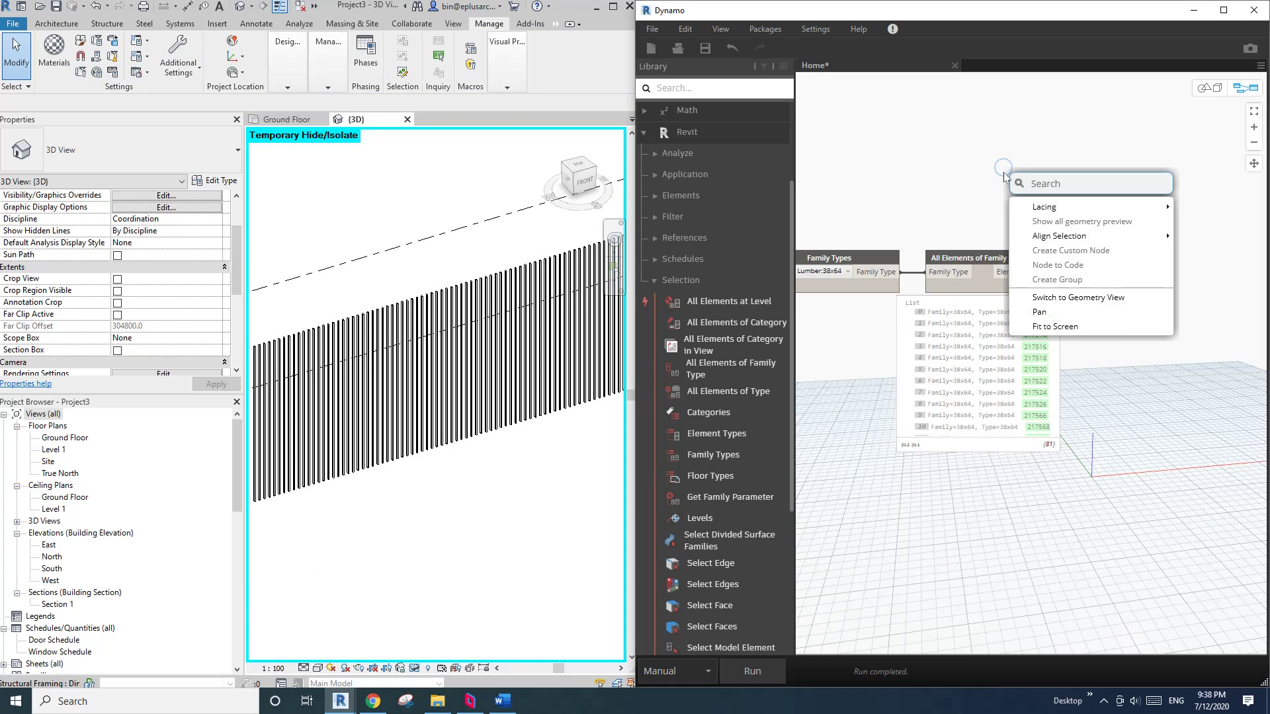
text(setpa)
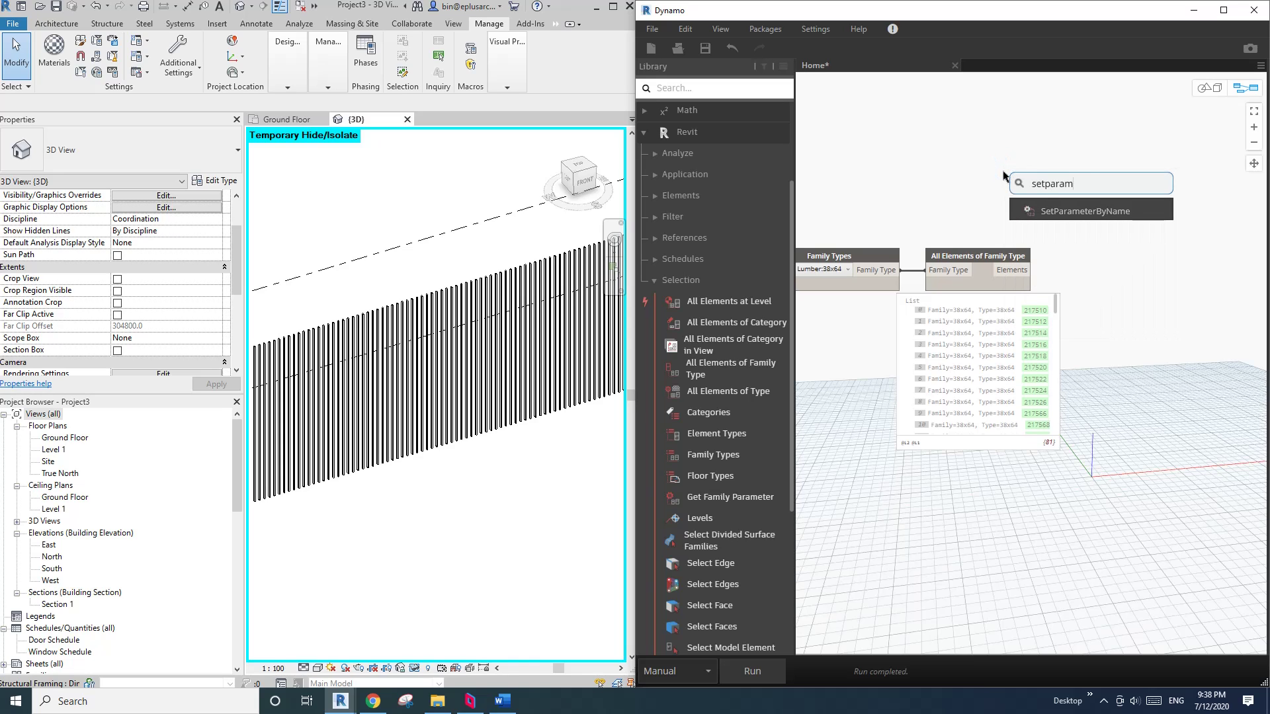
text(ram)
click(1064, 213)
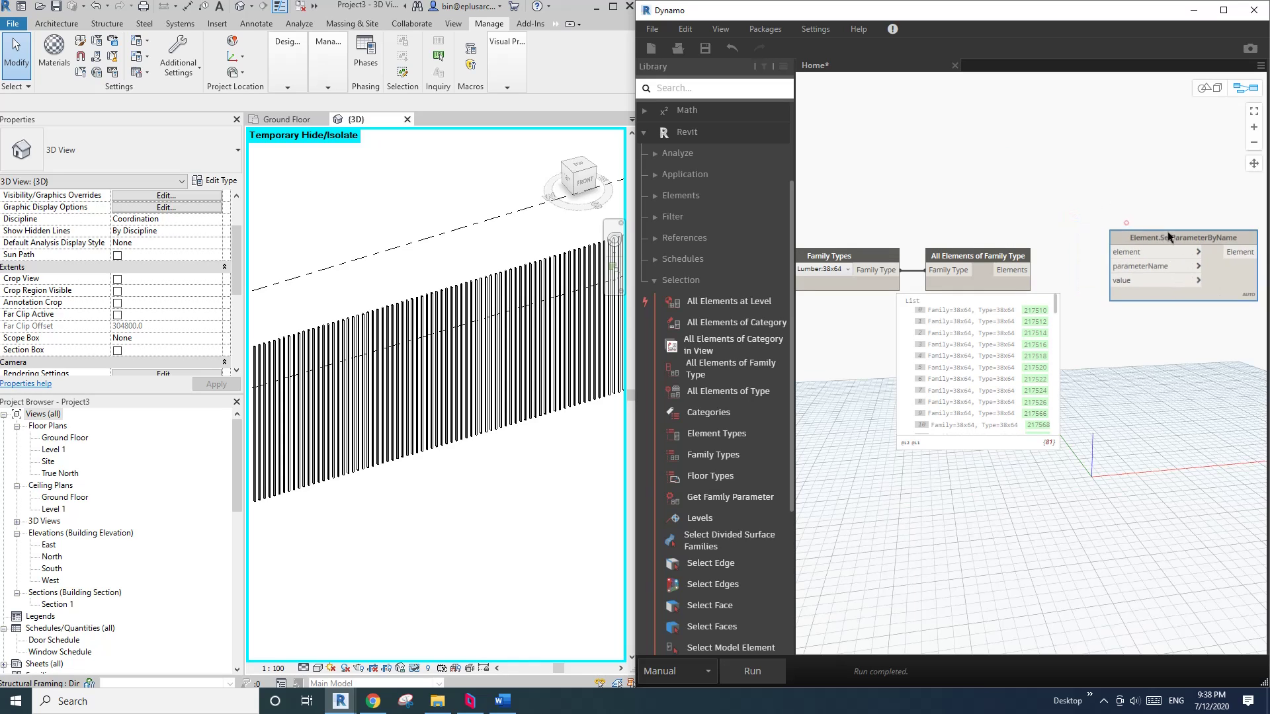
drag(1151, 231, 1157, 259)
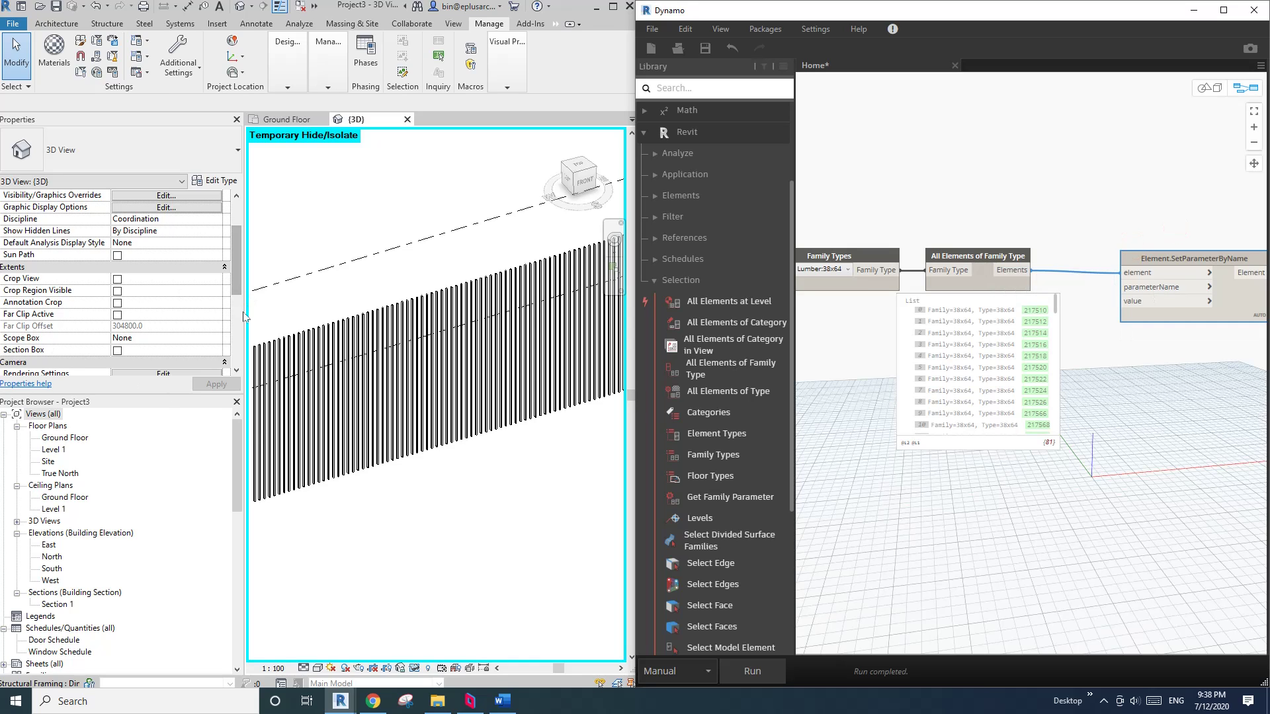
Step: Add a Code Block containing "y Offset Value", connect it to parameterName, and place it below the element list preview
click(415, 363)
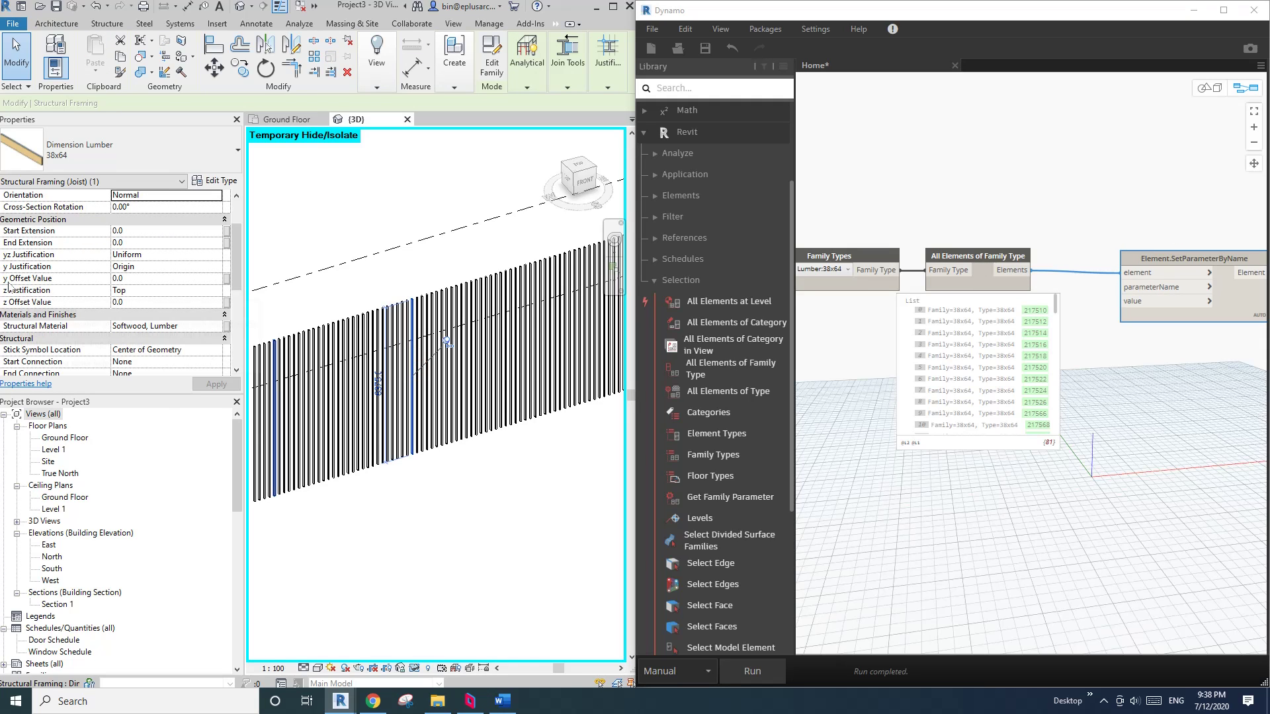
double_click(1084, 350)
text(")
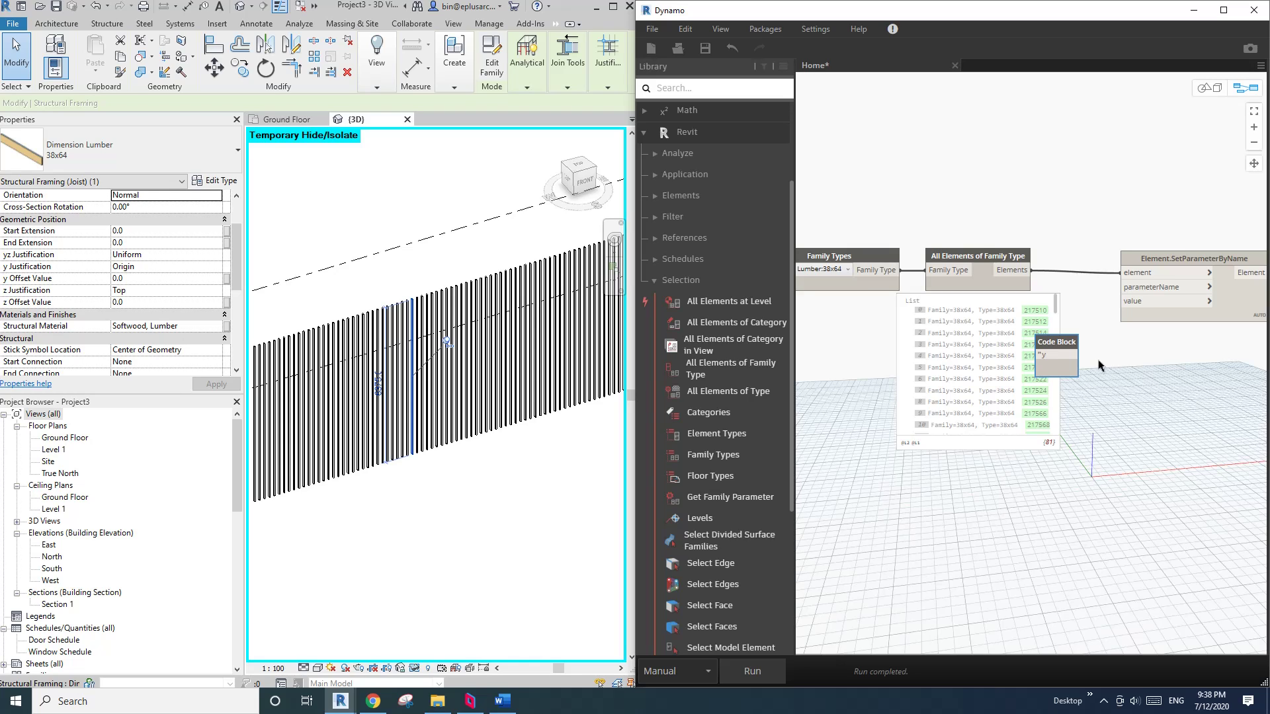
text(y Offset Value")
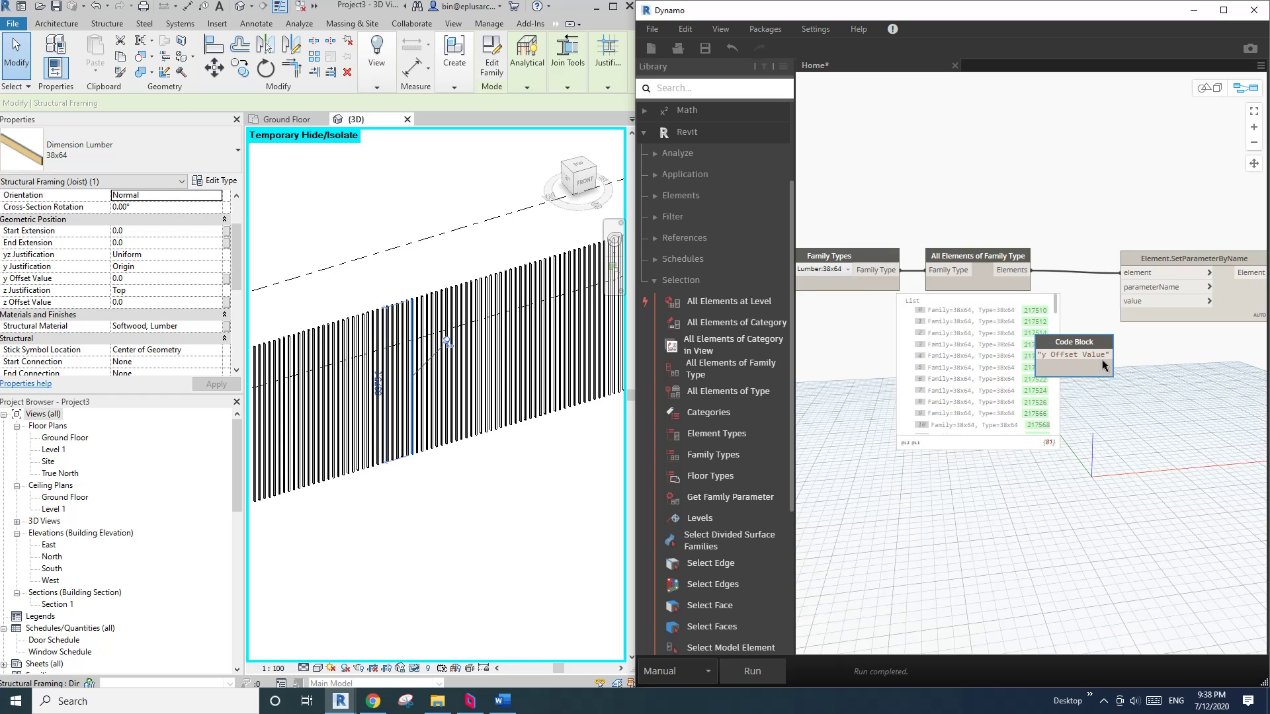
click(1140, 419)
click(1123, 356)
click(1140, 290)
drag(1110, 339, 1017, 473)
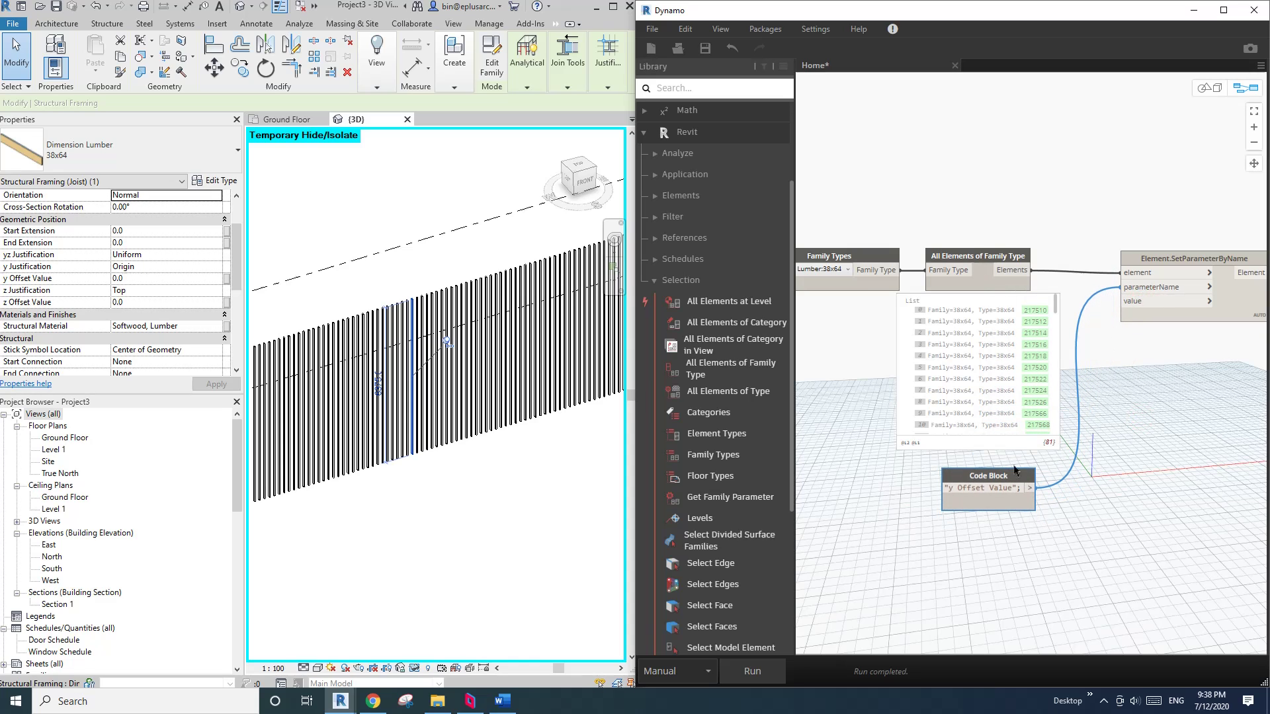
Step: Add a second Code Block with the number range -100..100..1 and move it below the Family Types node
double_click(917, 559)
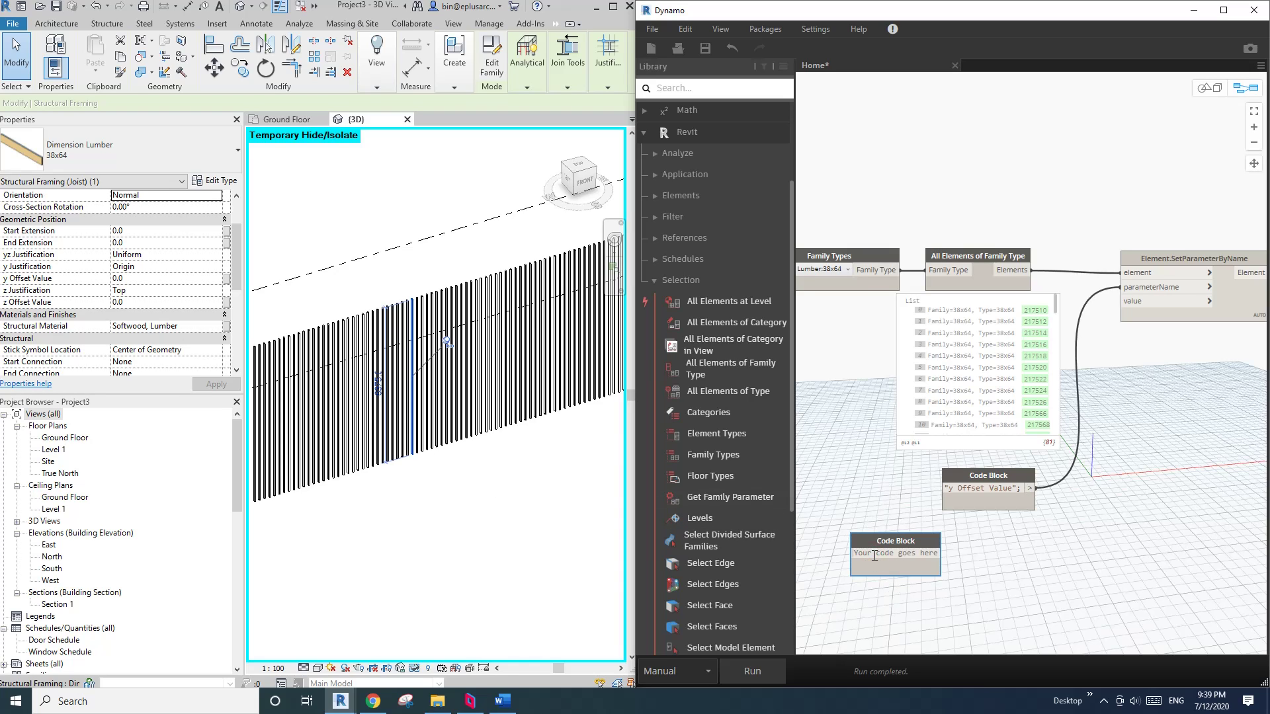
text(-100..100..)
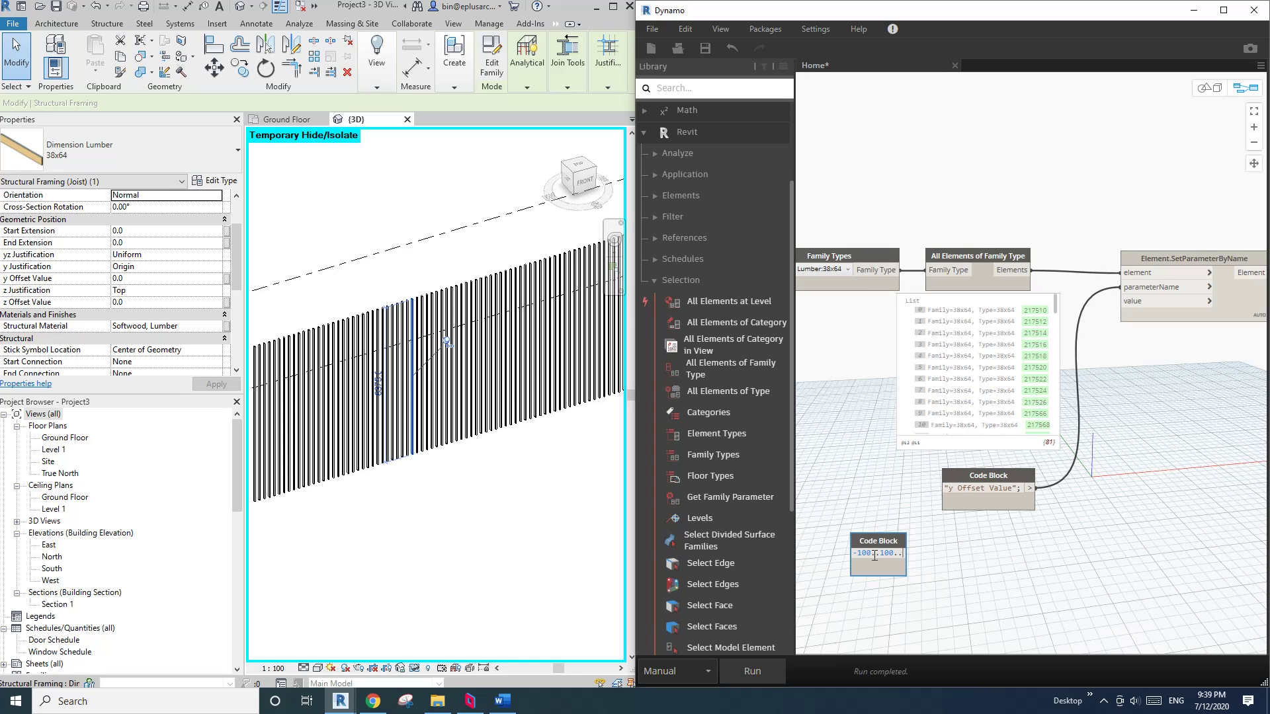
text(1)
click(1012, 549)
drag(911, 541, 867, 344)
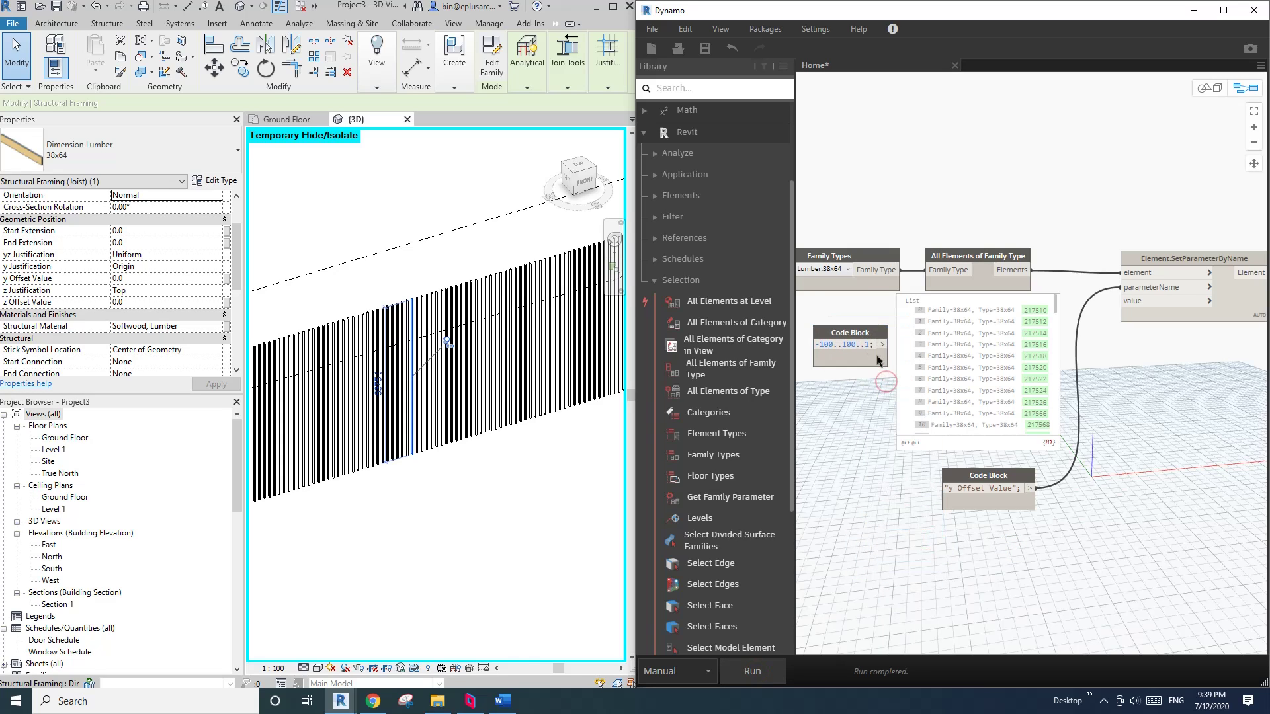
Step: Pin and review the range's list preview, and place the range Code Block beneath the "y Offset Value" block
click(881, 379)
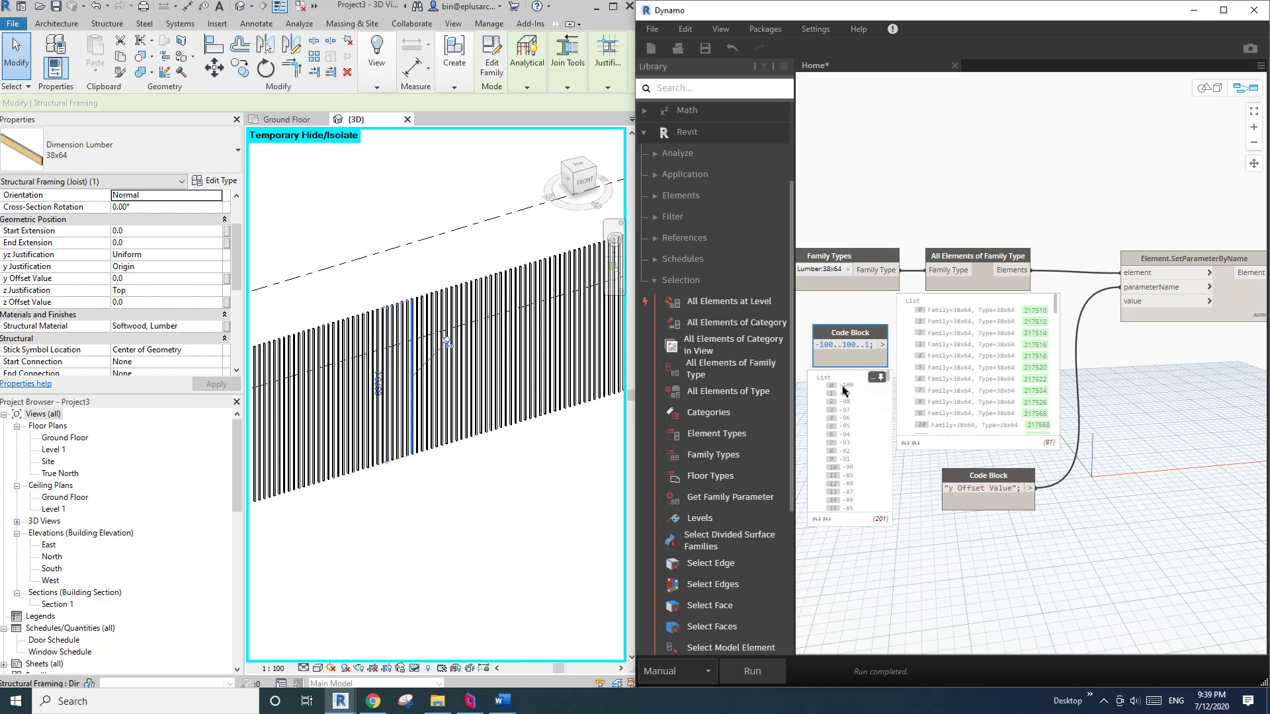
drag(888, 378, 888, 512)
scroll(853, 457, up, 15)
drag(869, 339, 1012, 531)
click(1029, 543)
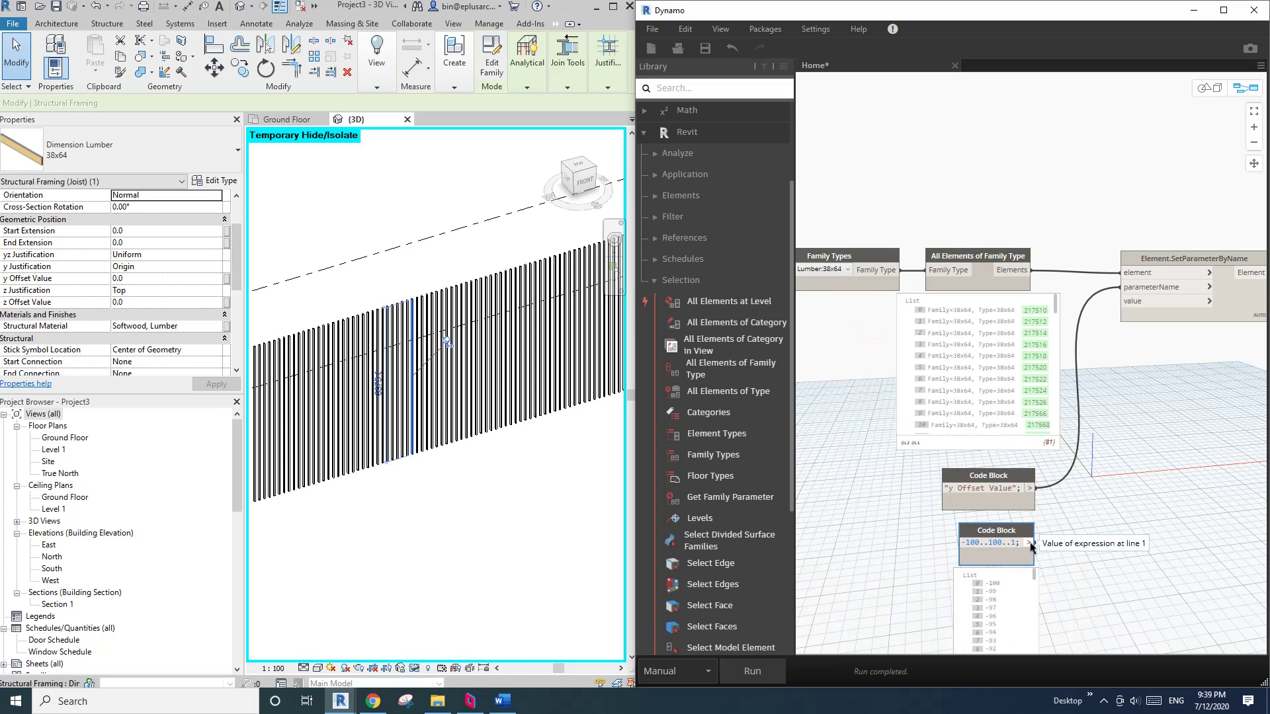
click(1142, 308)
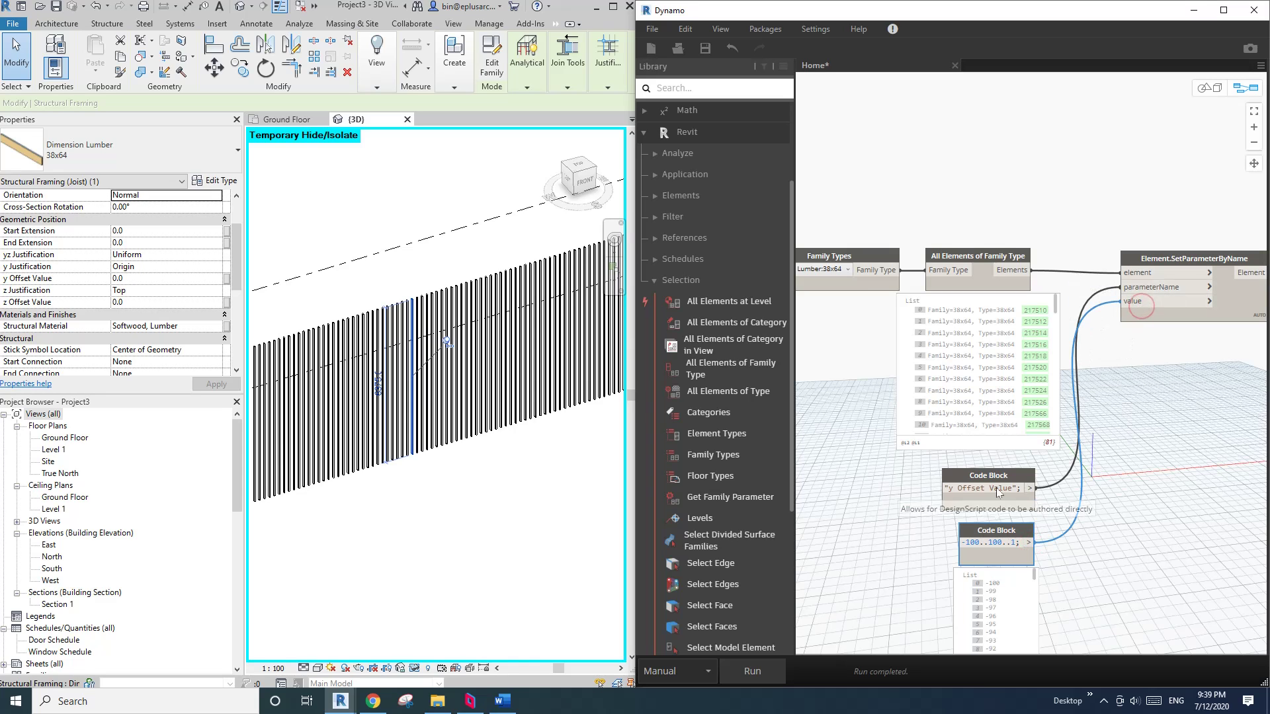
mouse_move(989, 475)
mouse_down()
mouse_move(942, 454)
mouse_move(983, 457)
mouse_up()
click(1003, 536)
click(1139, 304)
click(1152, 441)
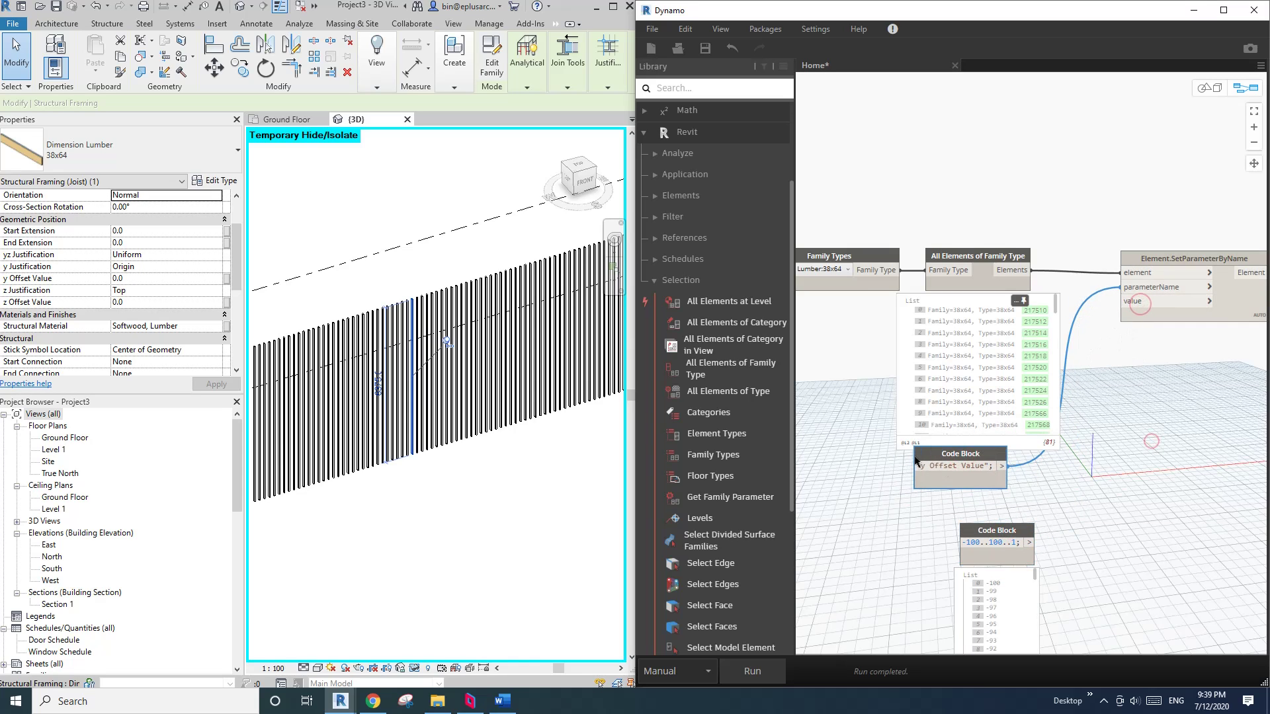
Step: Add a List.Shuffle node and feed the -100..100..1 range into its list input
right_click(1081, 520)
text(shuf)
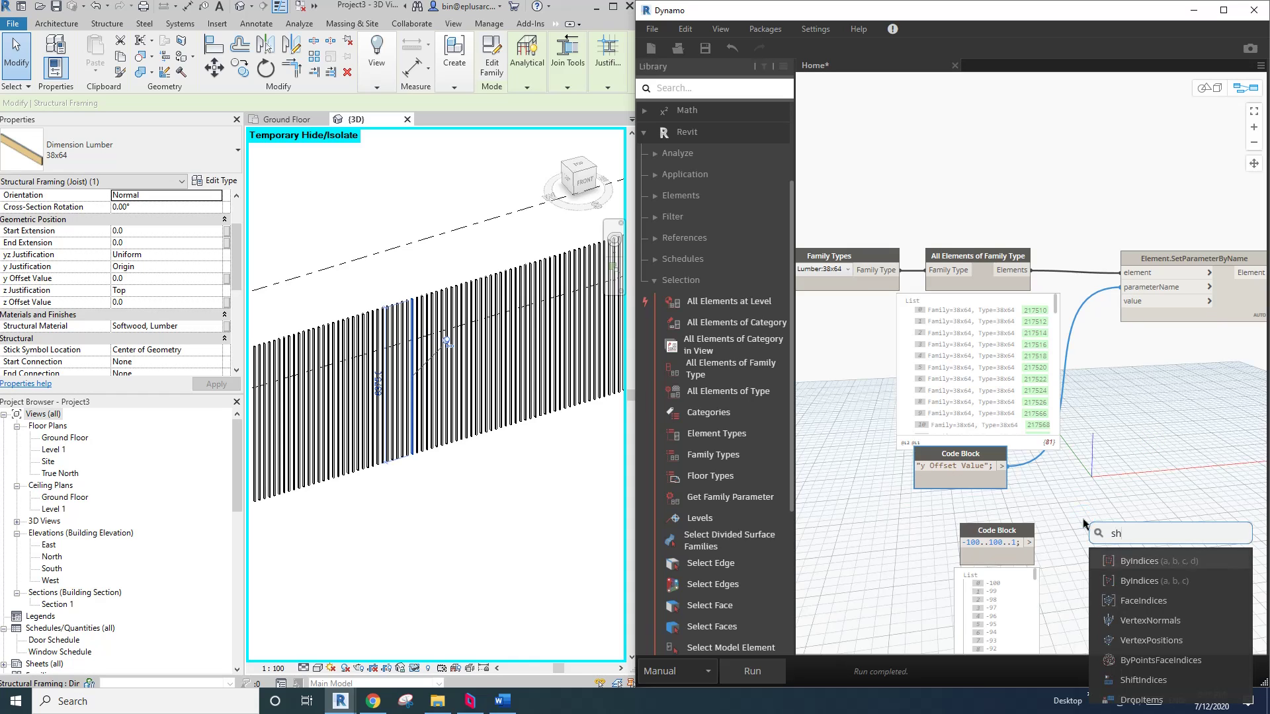
click(1150, 564)
click(1083, 530)
click(1029, 543)
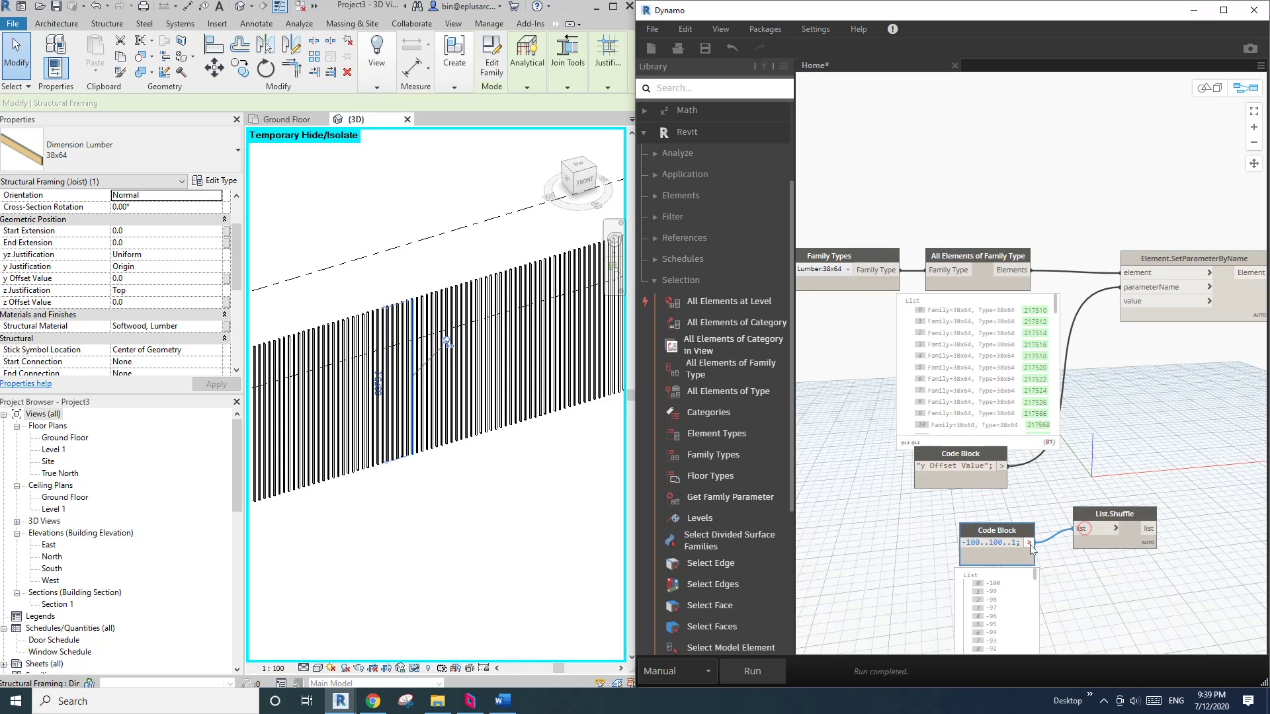
Step: Run the graph, pin the List.Shuffle output preview, and move the node up beside the "y Offset Value" block
click(753, 662)
mouse_move(1152, 561)
click(1151, 561)
drag(1105, 589, 1098, 508)
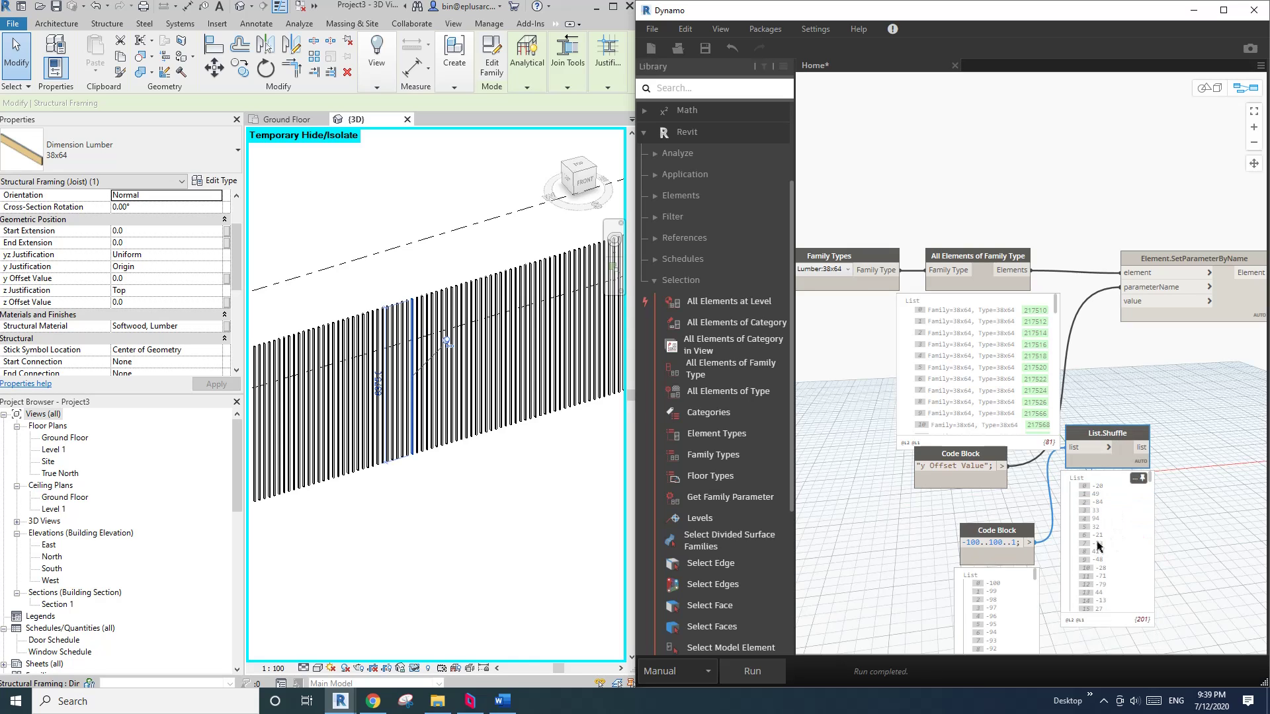
Step: Connect the shuffled list to the value input of Element.SetParameterByName, run the graph, and inspect the battens in the 3D view
drag(1104, 433, 1105, 448)
click(1146, 461)
click(1133, 308)
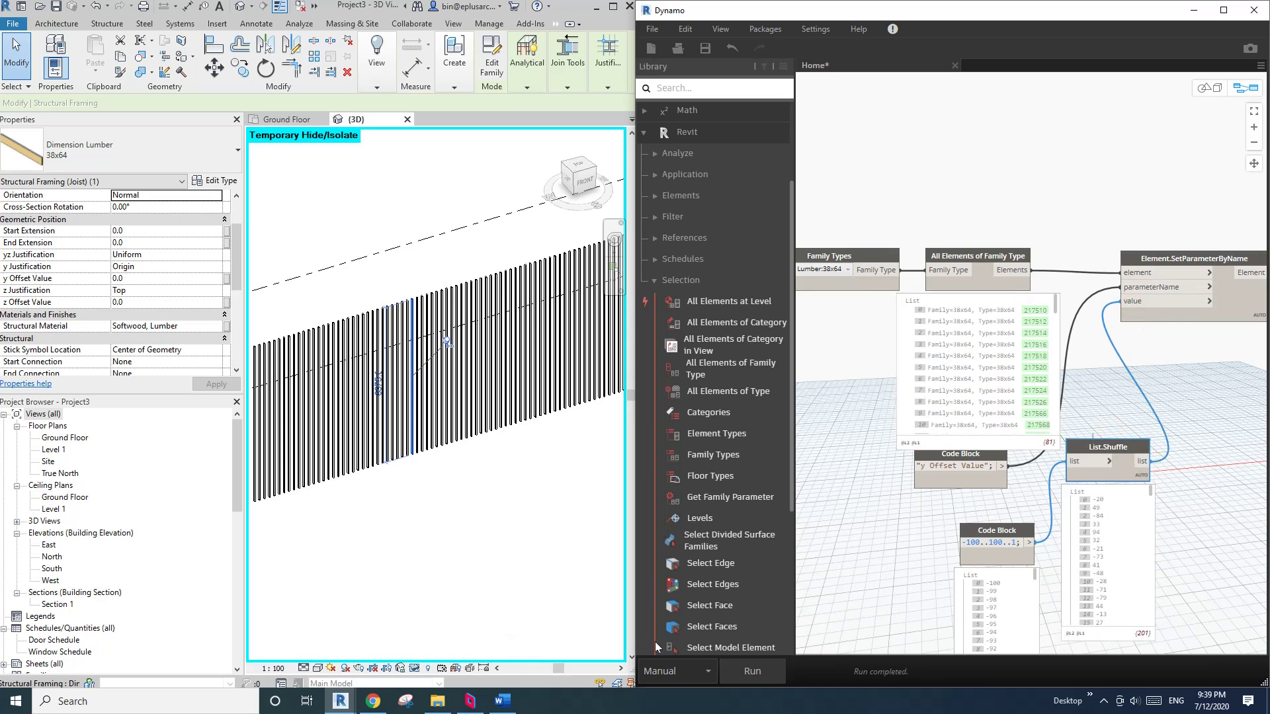
click(759, 673)
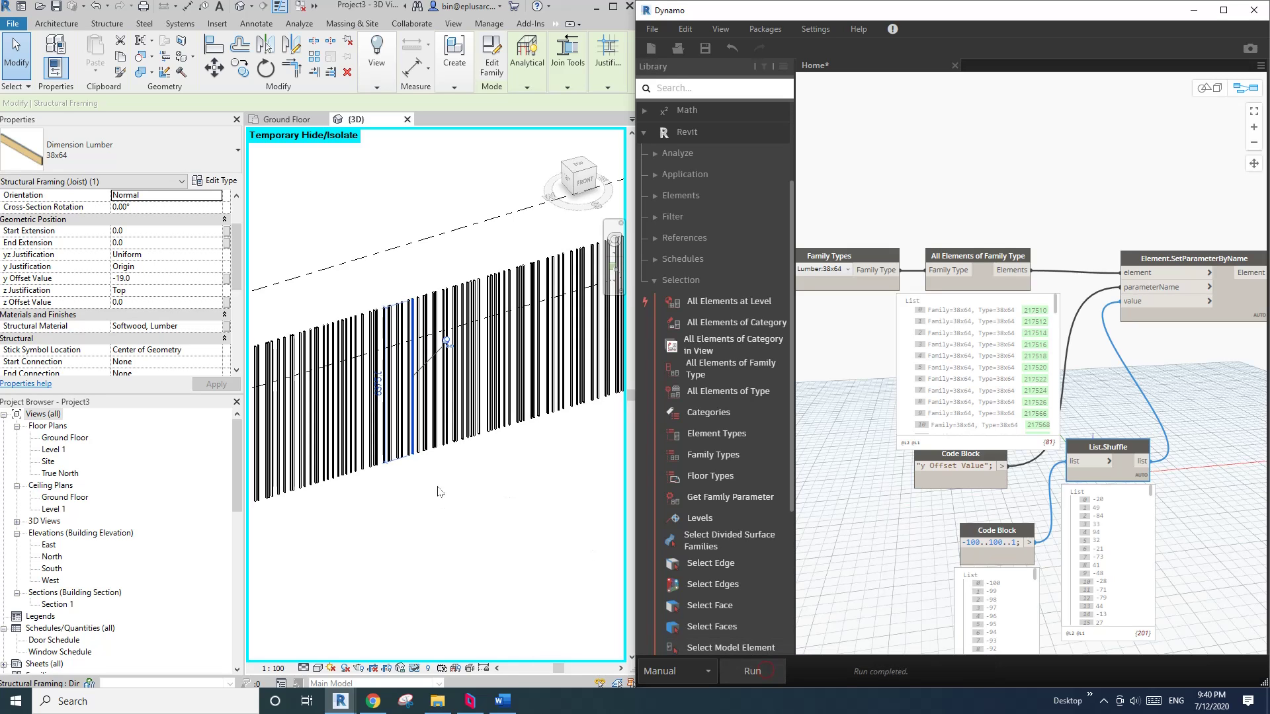
click(501, 514)
shift+middle_drag(476, 491, 390, 483)
scroll(401, 335, up, 1)
shift+middle_drag(400, 335, 454, 487)
Step: Duplicate the "y Offset Value" Code Block, place the copy above the graph, and change its text to "z Offset Value"
drag(997, 487, 952, 493)
drag(1003, 529, 952, 516)
scroll(122, 276, up, 3)
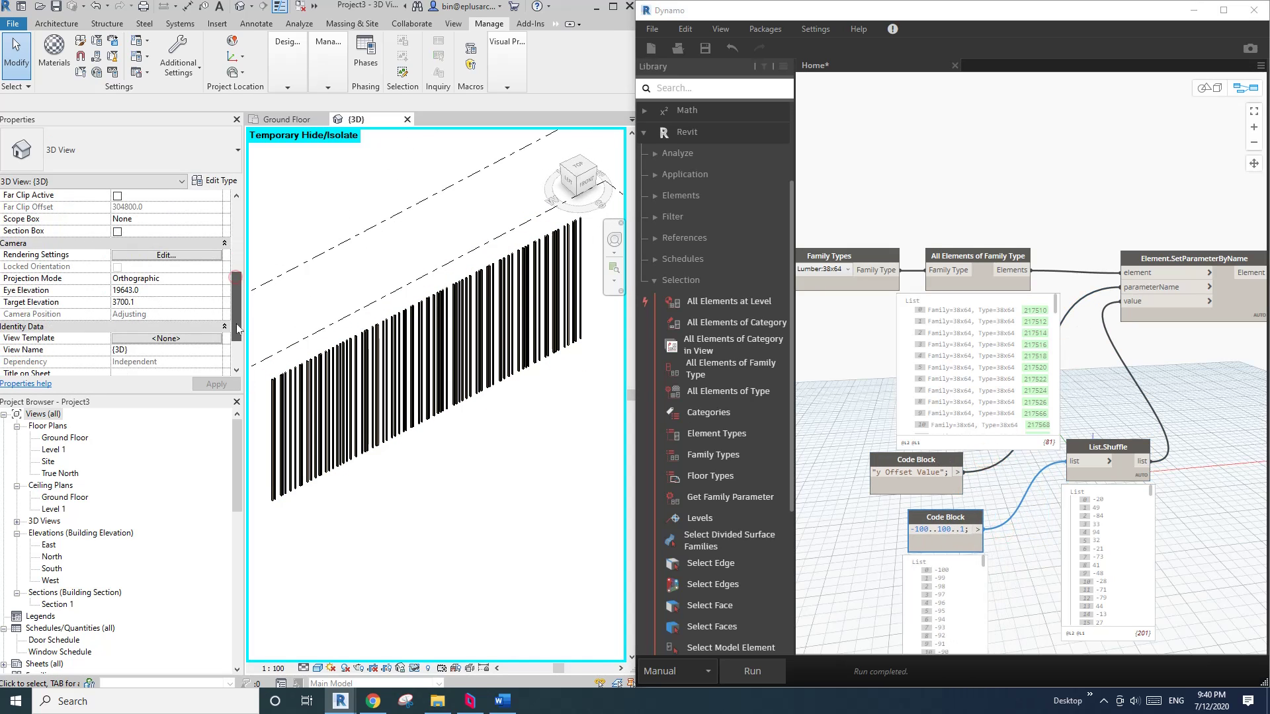
scroll(203, 278, down, 3)
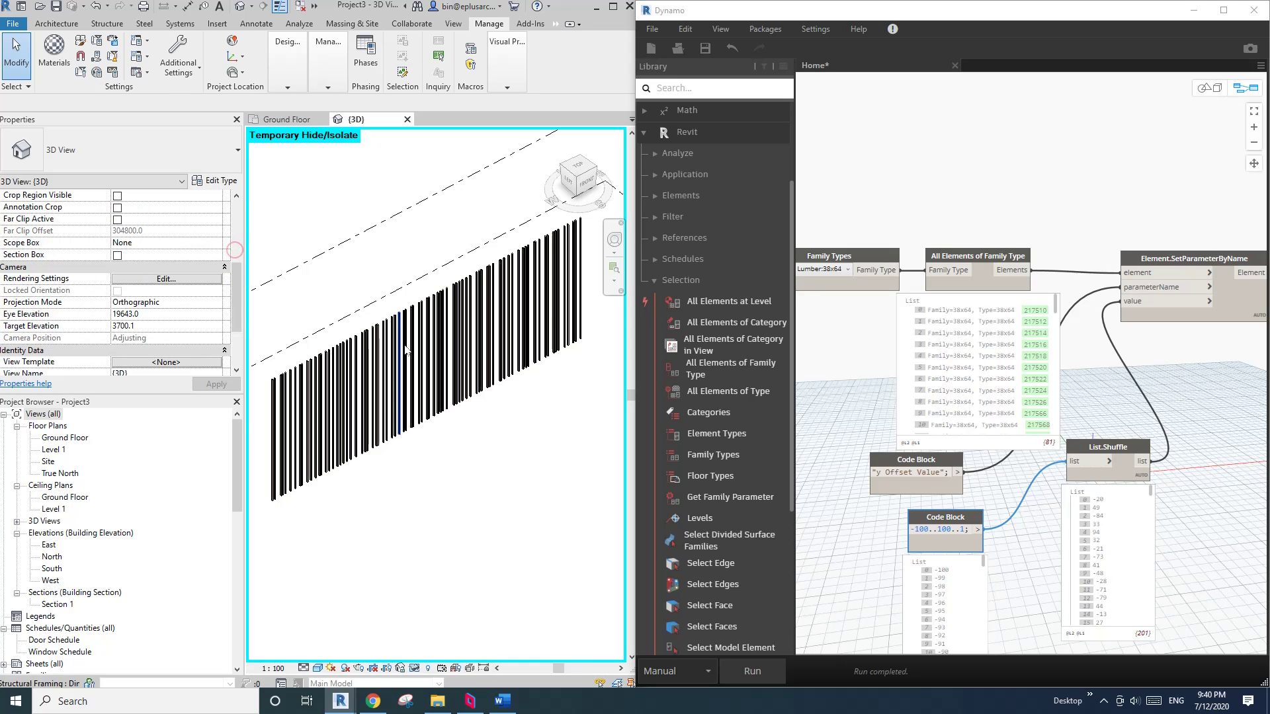
click(407, 347)
click(906, 471)
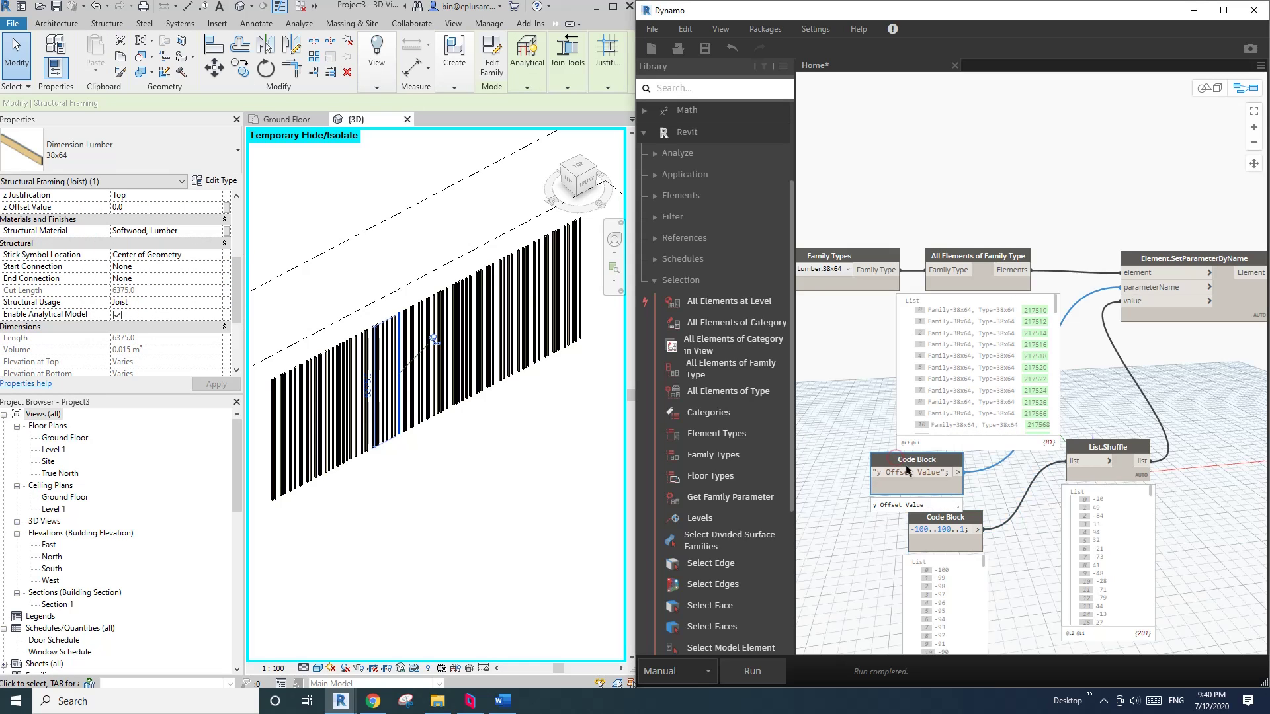
key(ctrl+c)
key(ctrl+v)
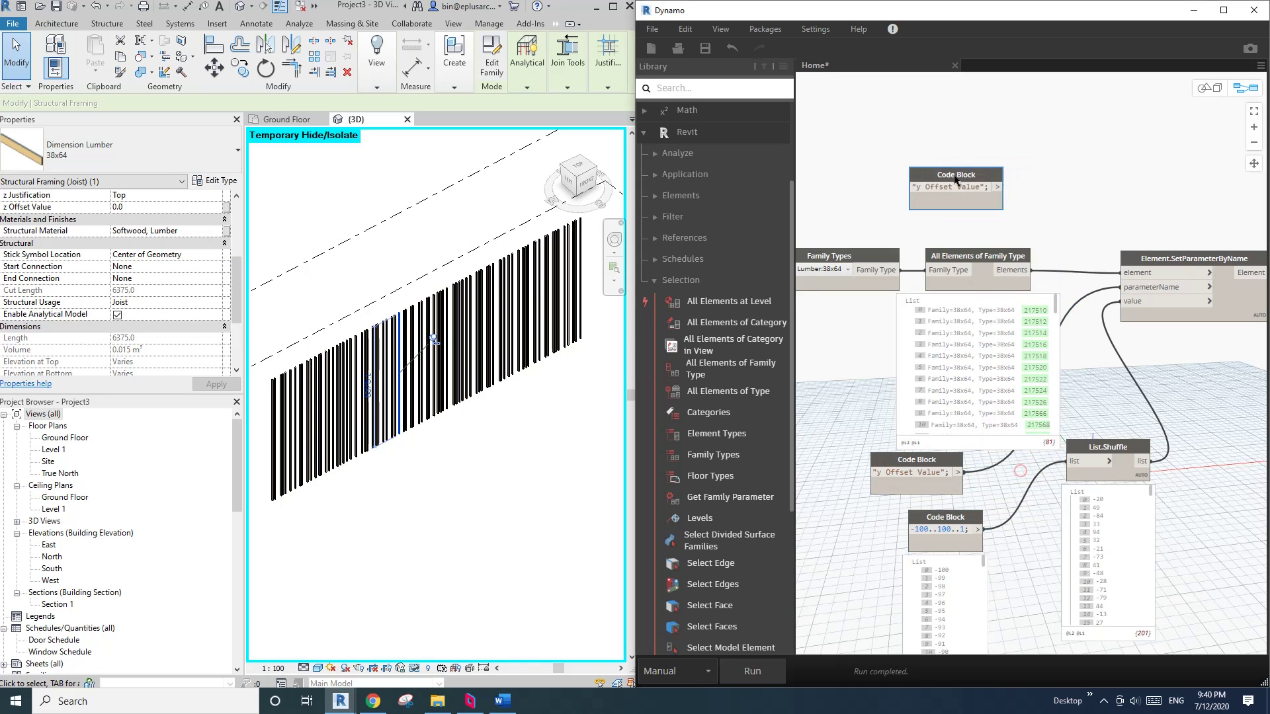
click(924, 188)
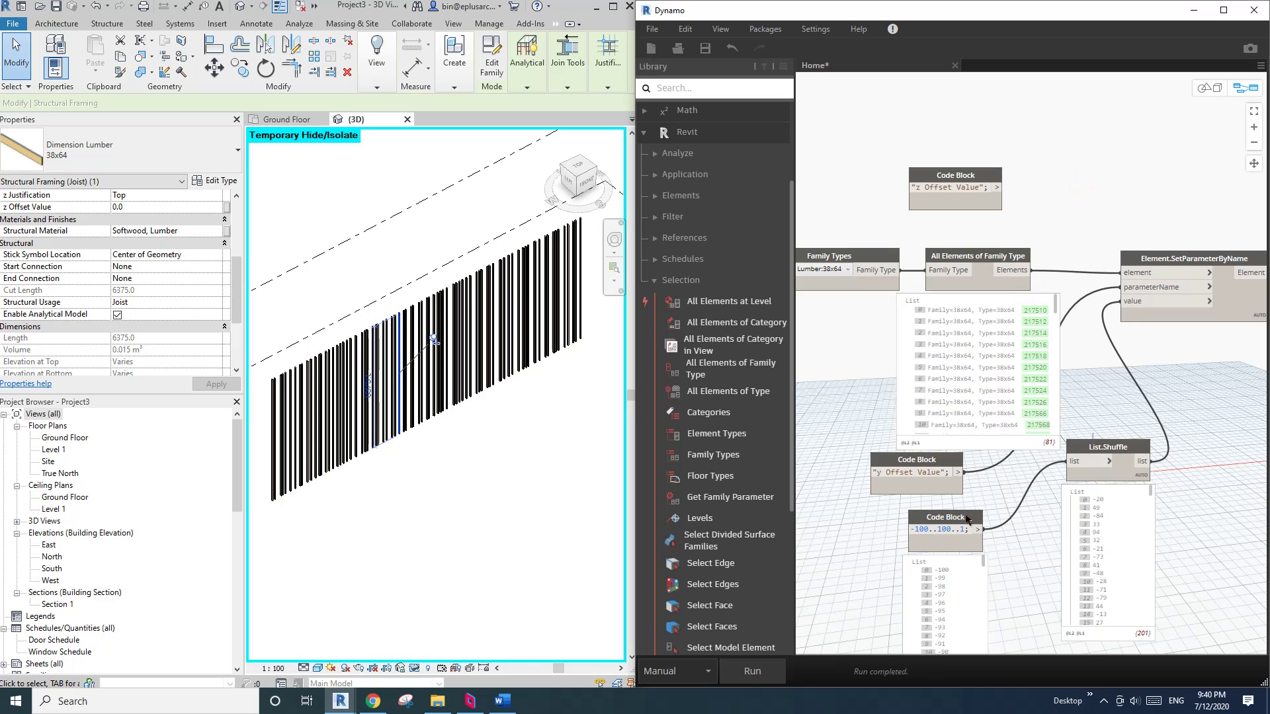
Step: Line up the -100..100..1 Code Block and the List.Shuffle node side by side below the "y Offset Value" block
drag(960, 522, 937, 530)
drag(1107, 445, 1121, 449)
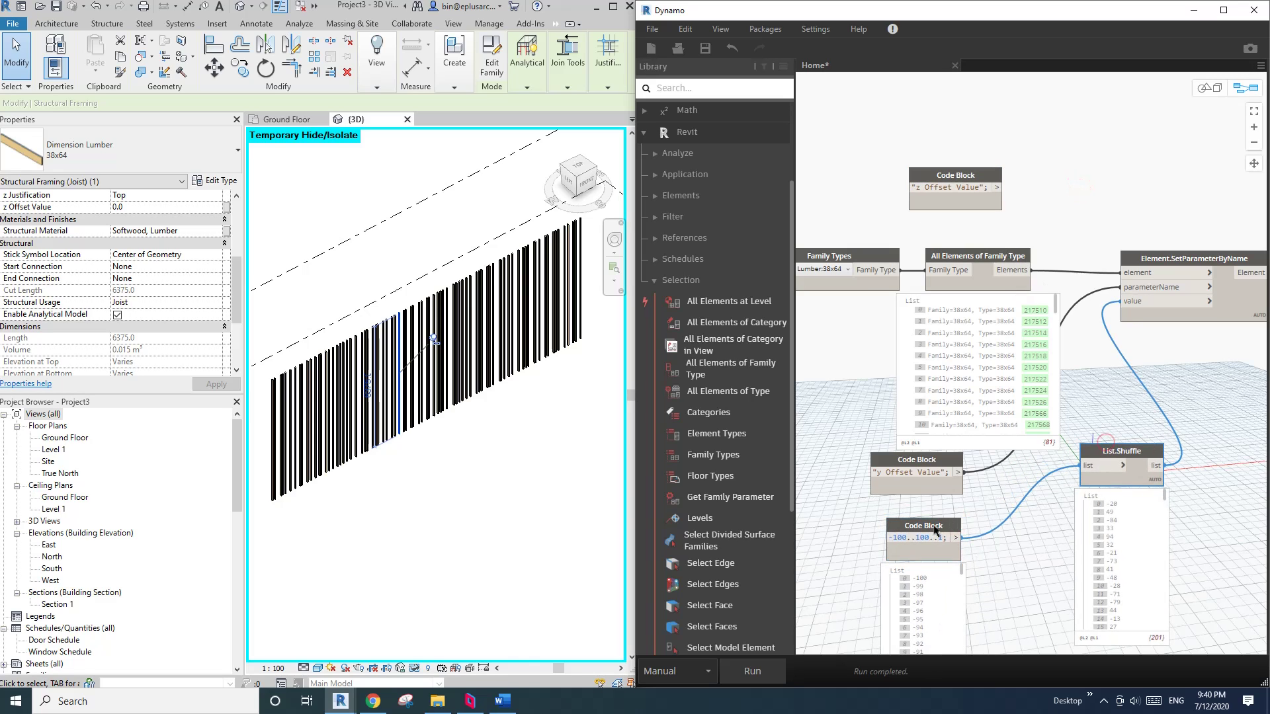
drag(935, 528, 982, 518)
drag(1123, 459, 1093, 481)
click(1090, 476)
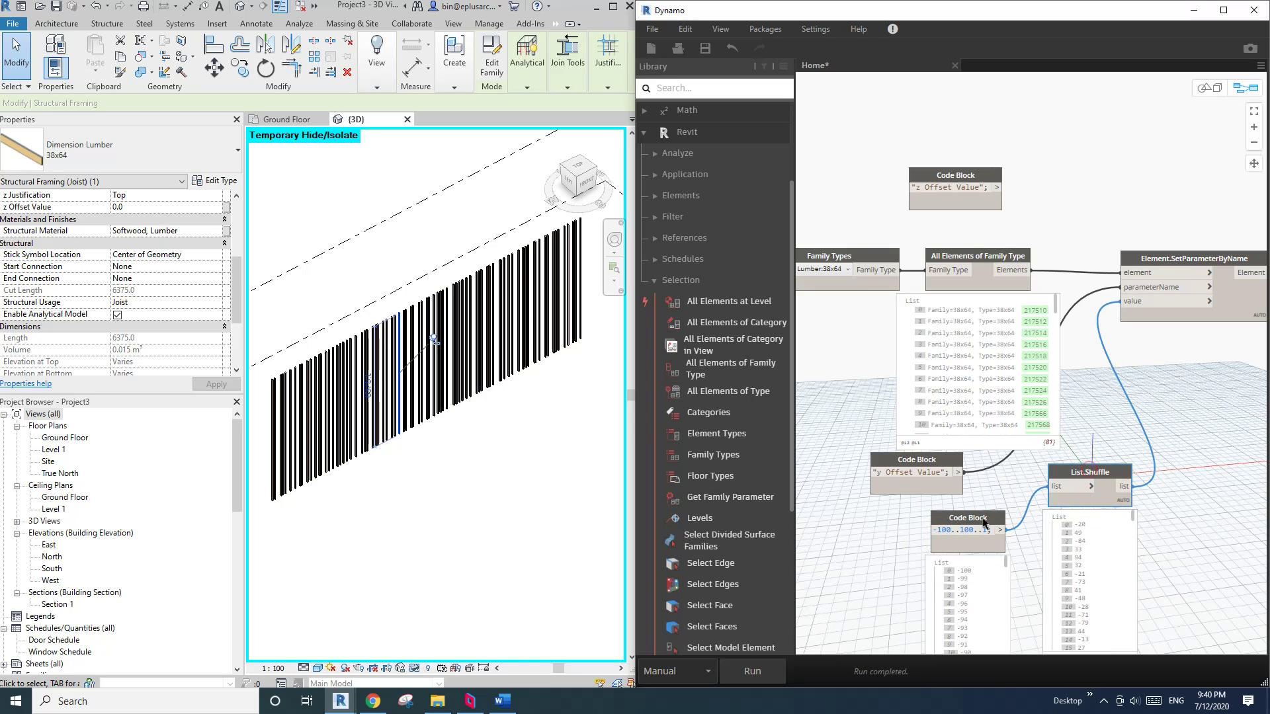
click(983, 519)
drag(1124, 483, 1127, 521)
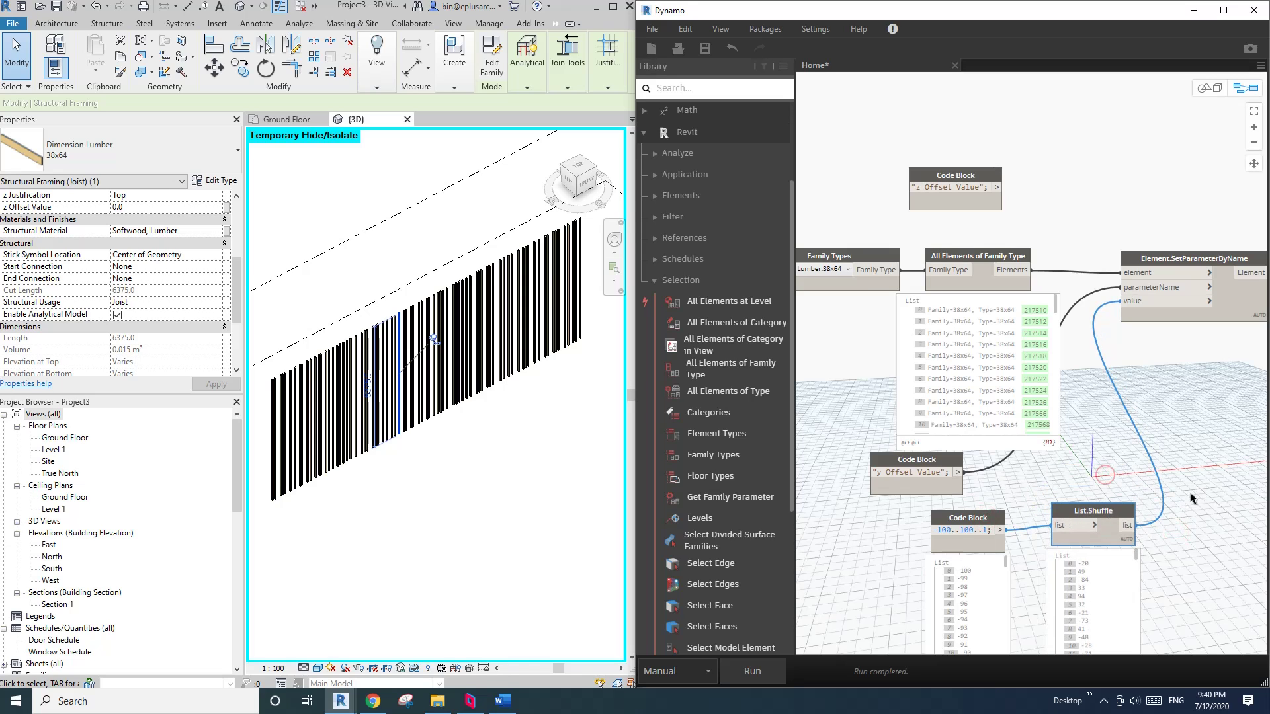
Step: Duplicate the range Code Block with its List.Shuffle node, place the copies above the "z Offset Value" block, and run the graph
drag(1198, 489, 998, 547)
key(ctrl+v)
drag(1103, 396, 945, 100)
middle_drag(956, 116, 912, 200)
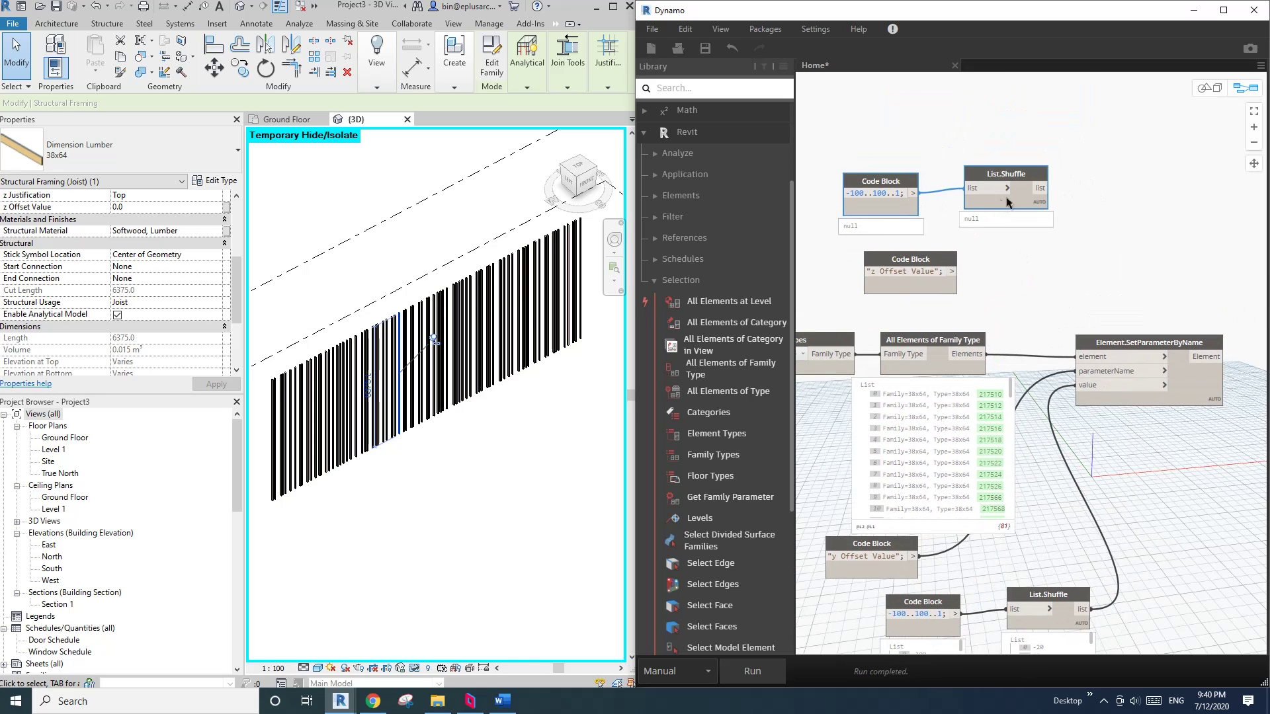
click(754, 671)
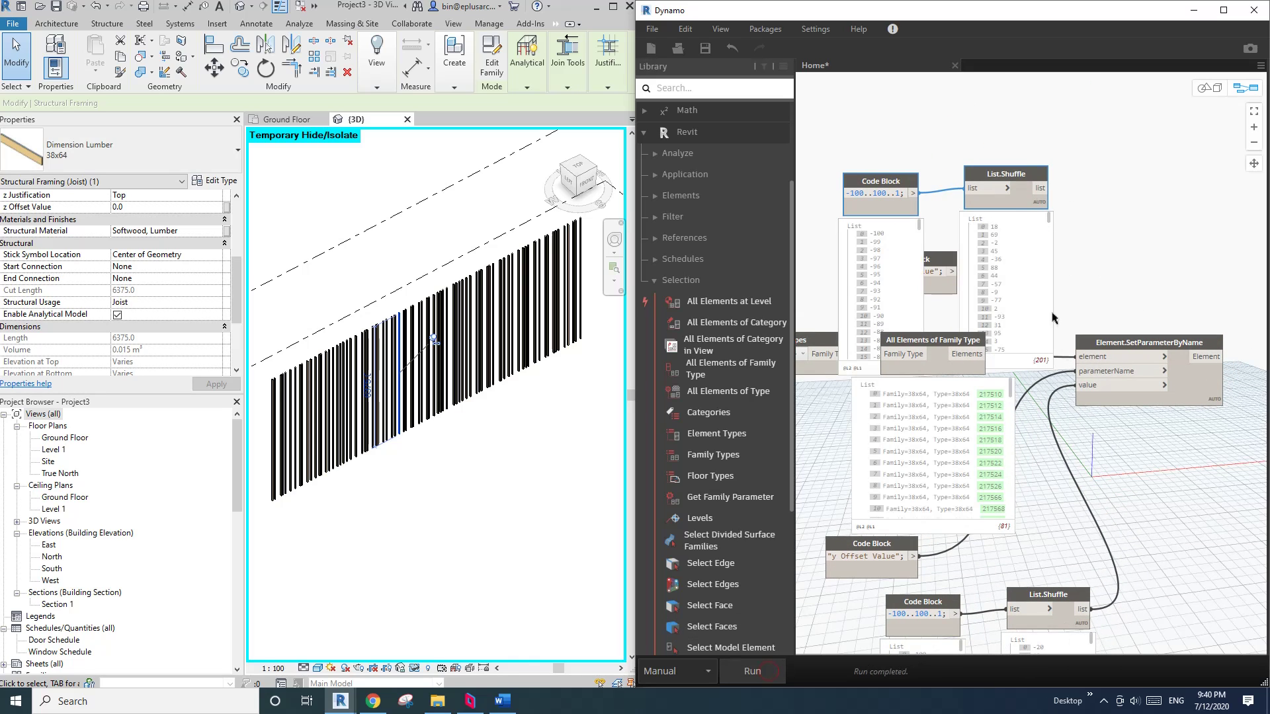
Step: Tidy the copied range Code Block and List.Shuffle node above the graph and place the "z Offset Value" block to the right of them
middle_drag(1166, 257, 1139, 184)
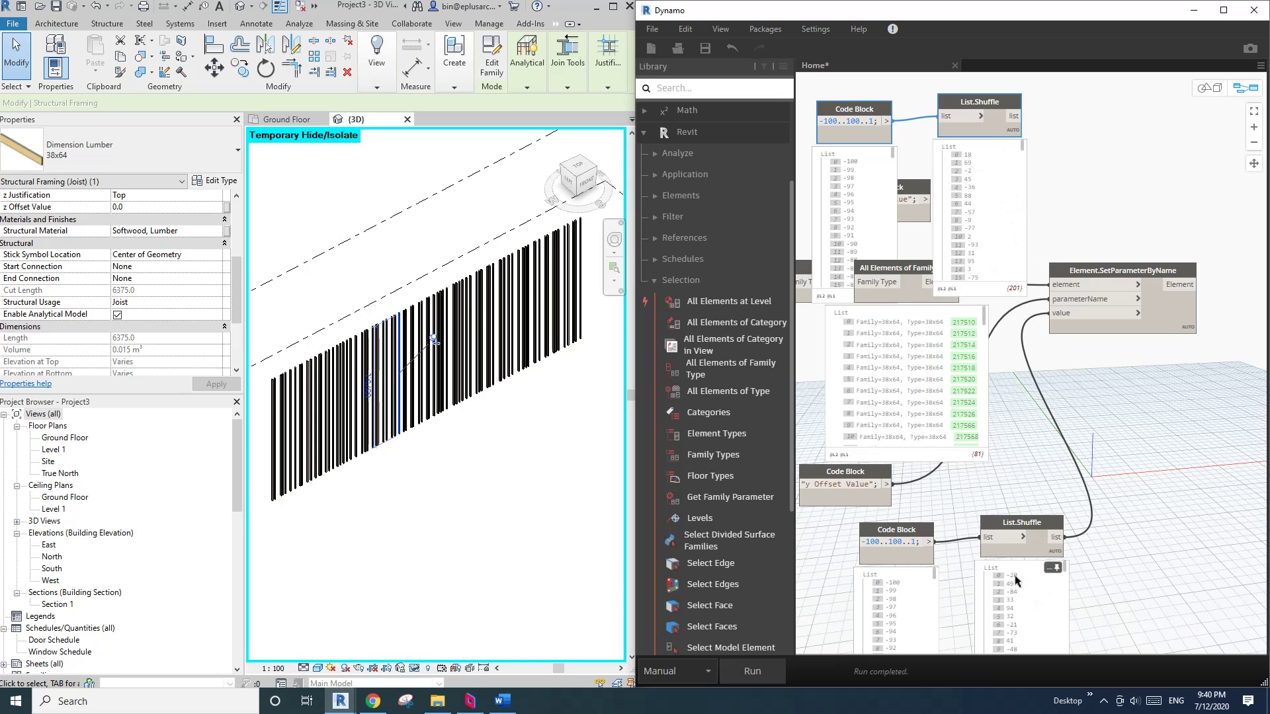
click(1104, 191)
middle_drag(1104, 191, 1182, 225)
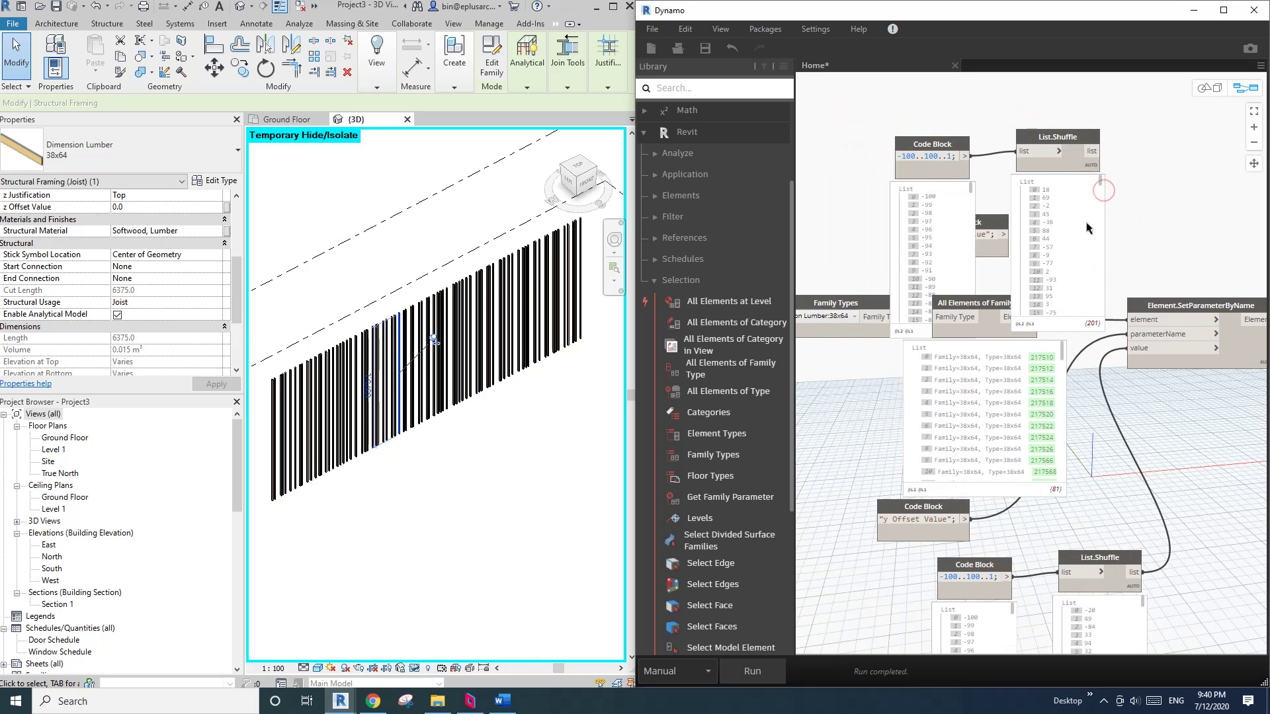
drag(1059, 136, 1070, 141)
drag(946, 141, 947, 120)
drag(1076, 137, 1069, 115)
drag(999, 222, 1199, 190)
middle_drag(1088, 165, 1003, 164)
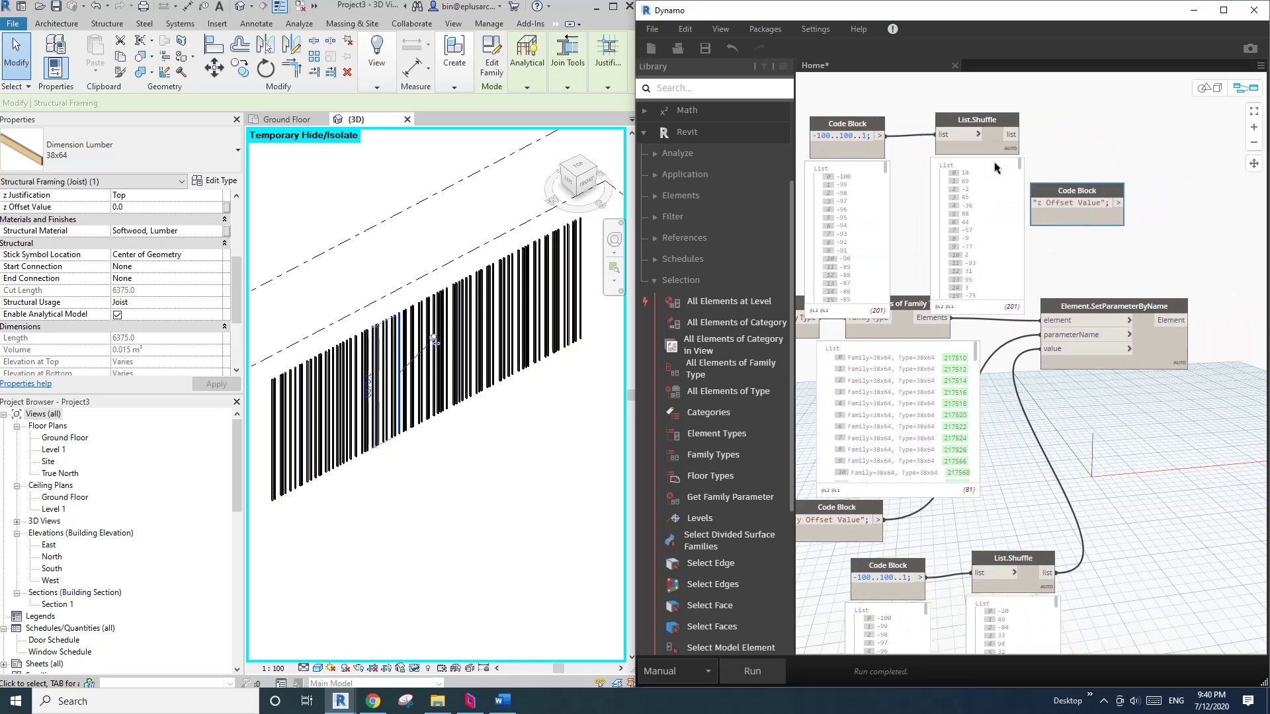
drag(1076, 194, 1120, 161)
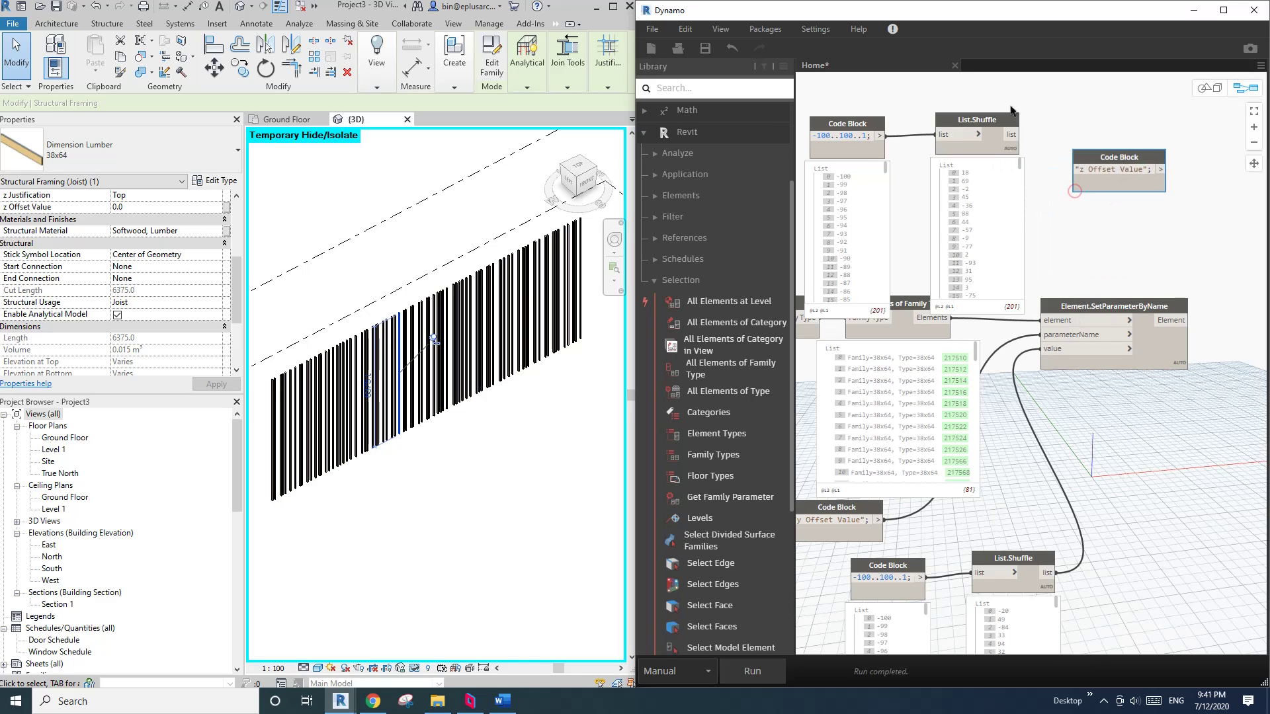
drag(998, 125, 996, 119)
Step: Move Element.SetParameterByName lower in the graph and place a duplicate of it below the "z Offset Value" block
drag(1108, 308, 1127, 372)
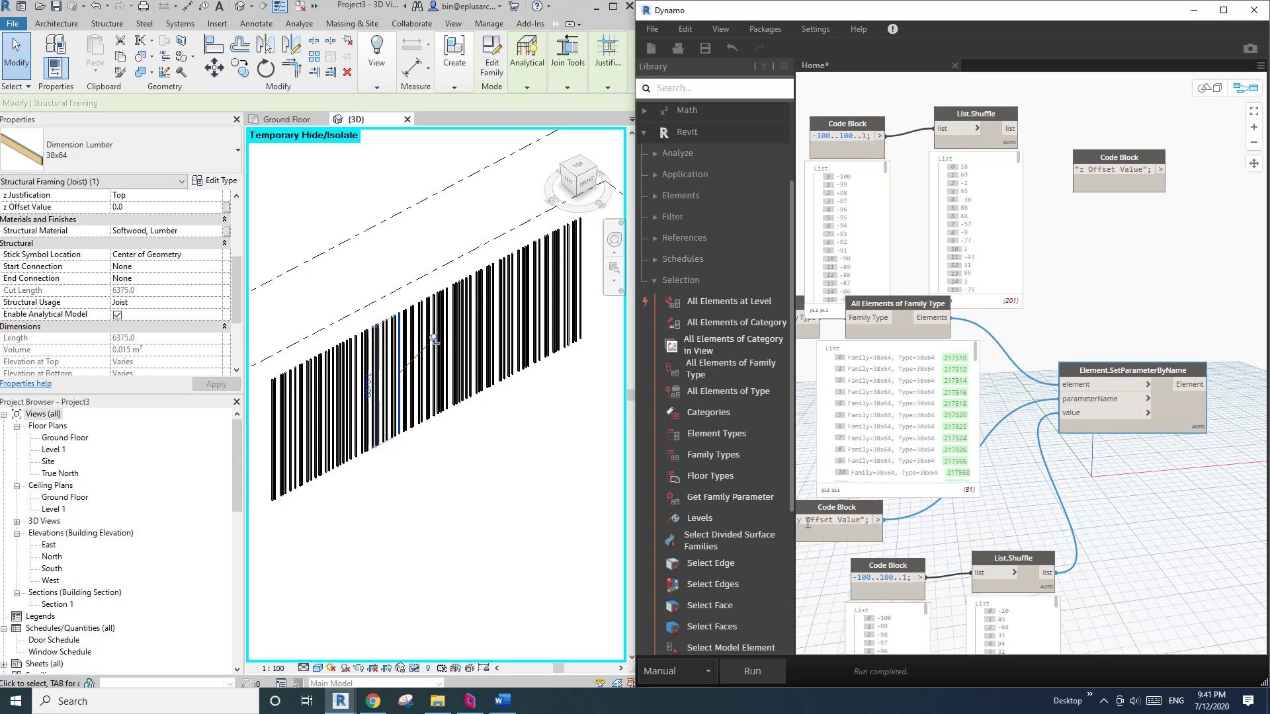
key(ctrl+v)
drag(1130, 397, 1176, 213)
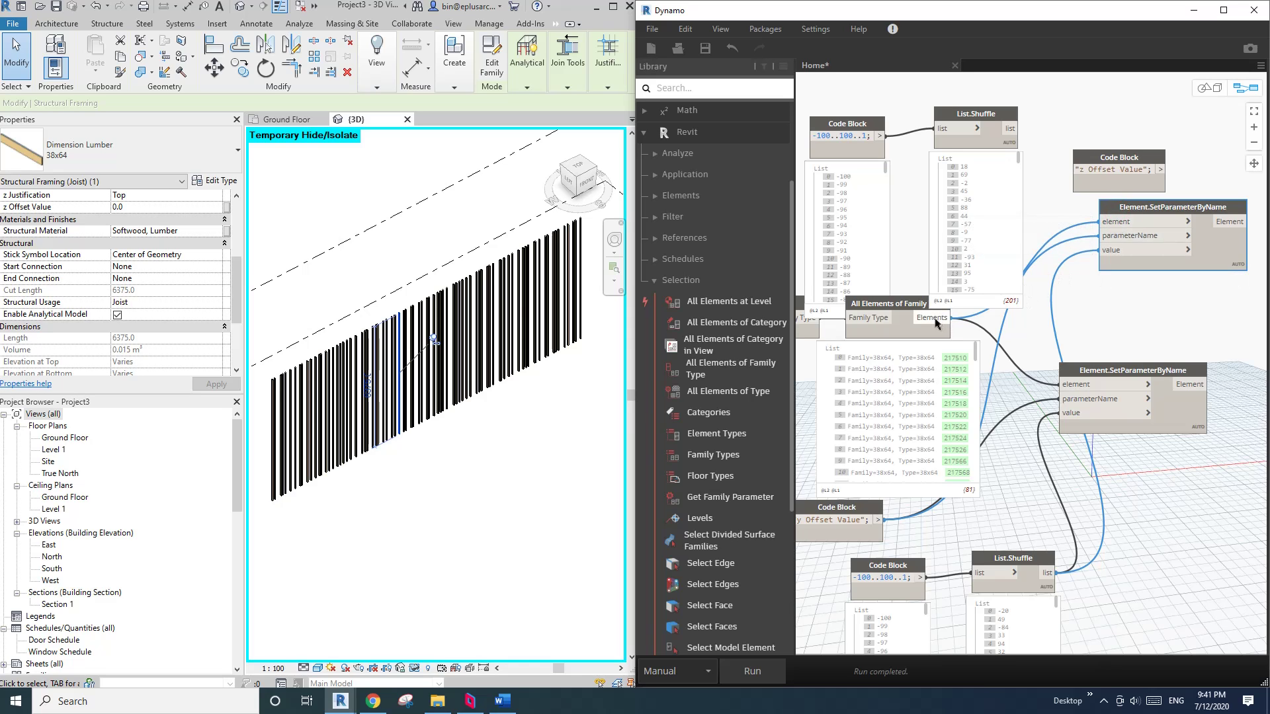
drag(1132, 204, 1152, 211)
Step: Rewire the parameterName input of the duplicated Element.SetParameterByName to the "z Offset Value" Code Block
click(1136, 243)
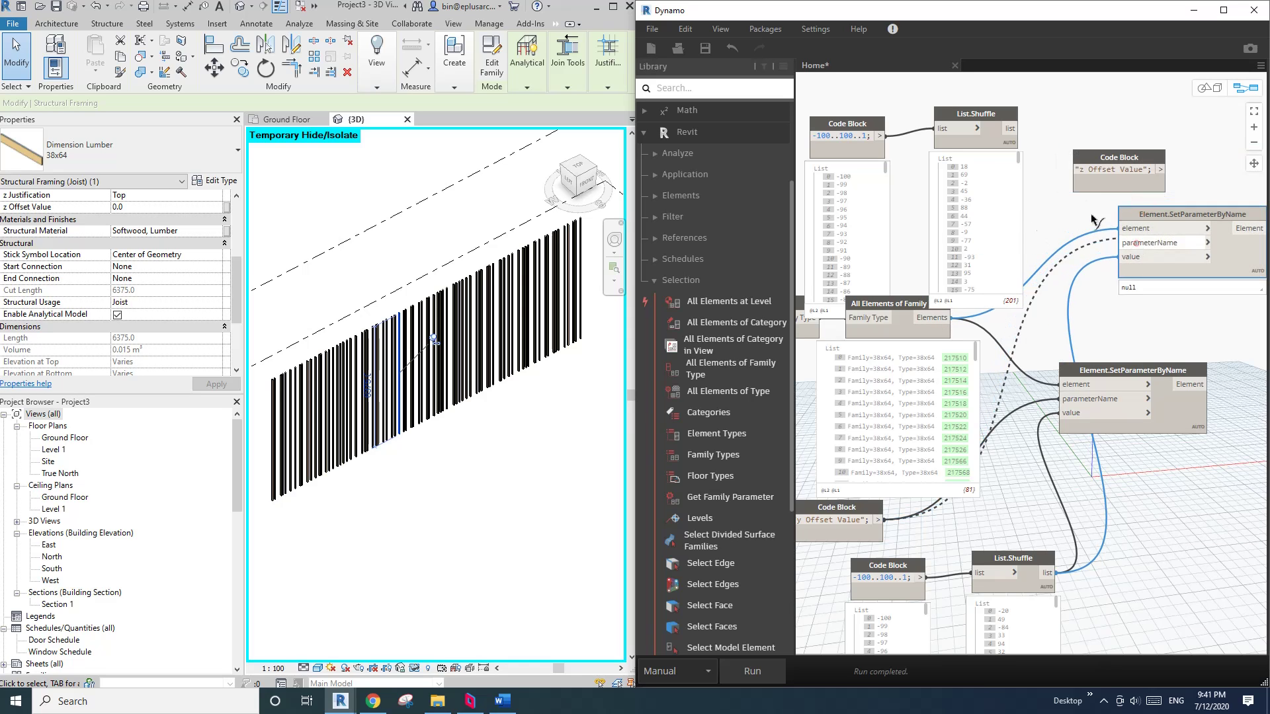
click(1074, 197)
click(1136, 245)
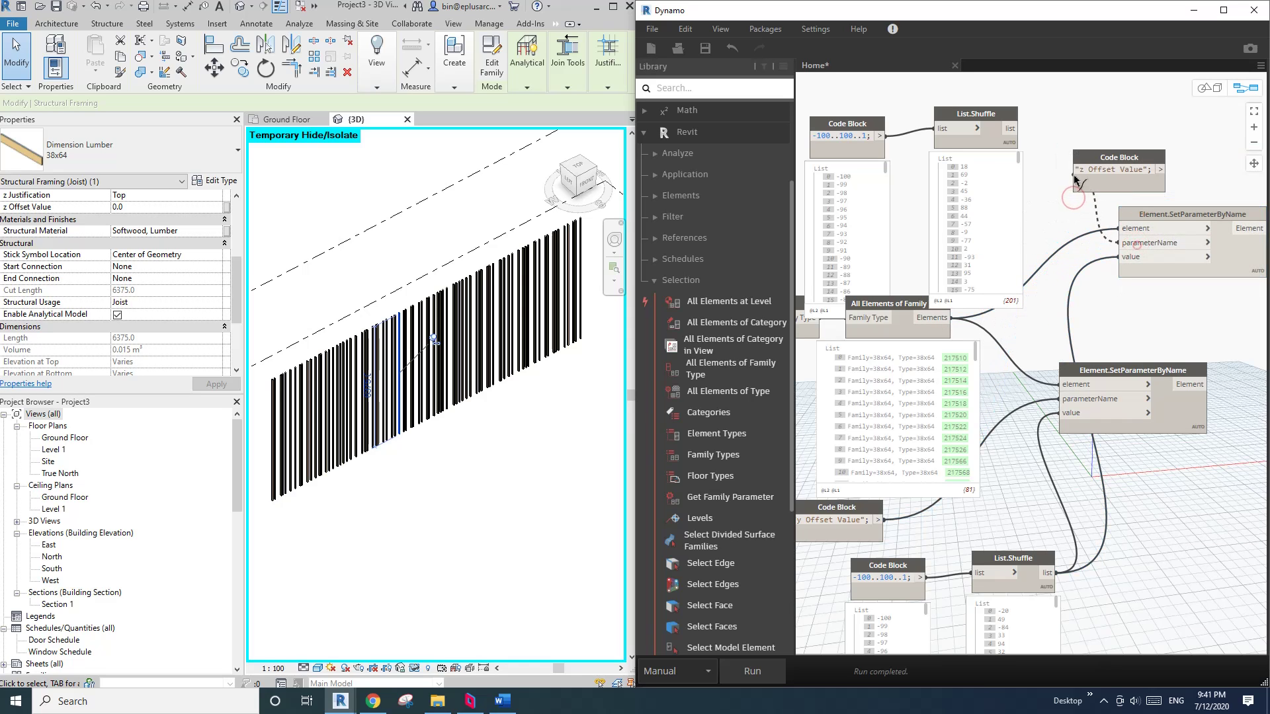
click(1160, 169)
Step: Space out the "z Offset Value" block and the duplicated Element.SetParameterByName, and rewire its value input to the upper List.Shuffle output
drag(1138, 161, 1101, 138)
drag(1162, 210, 1188, 212)
click(1164, 260)
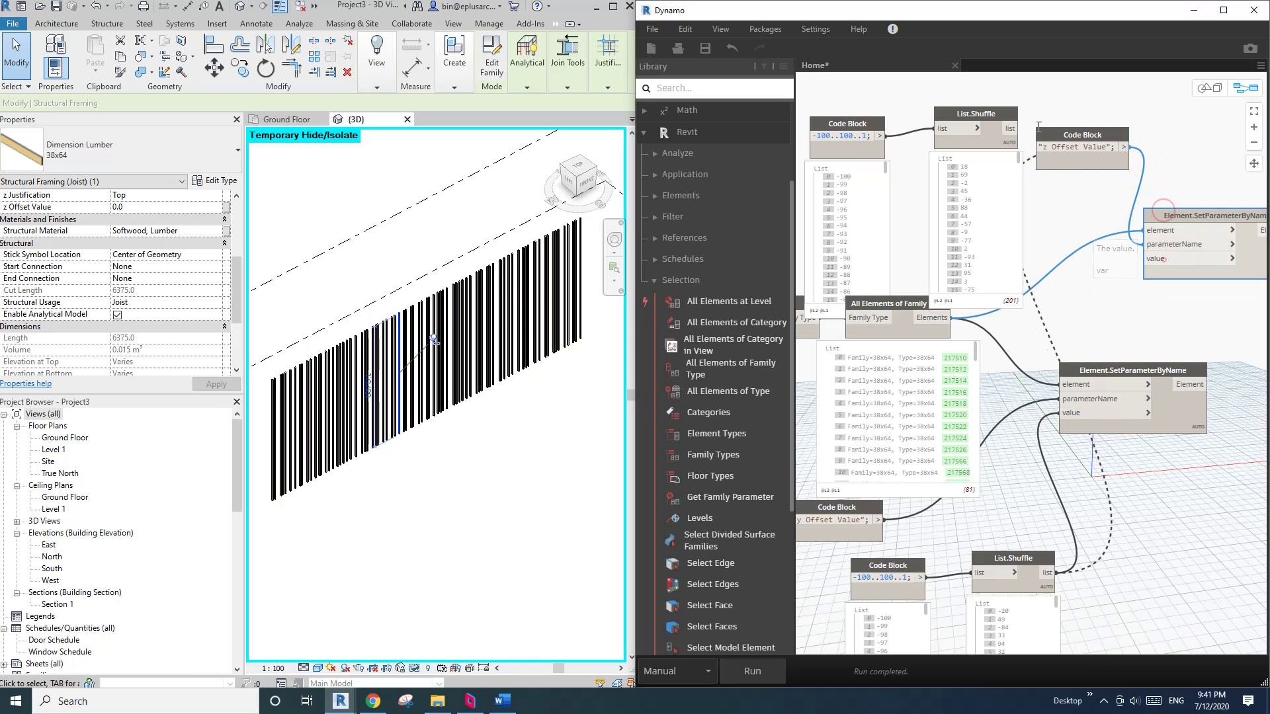
click(1010, 129)
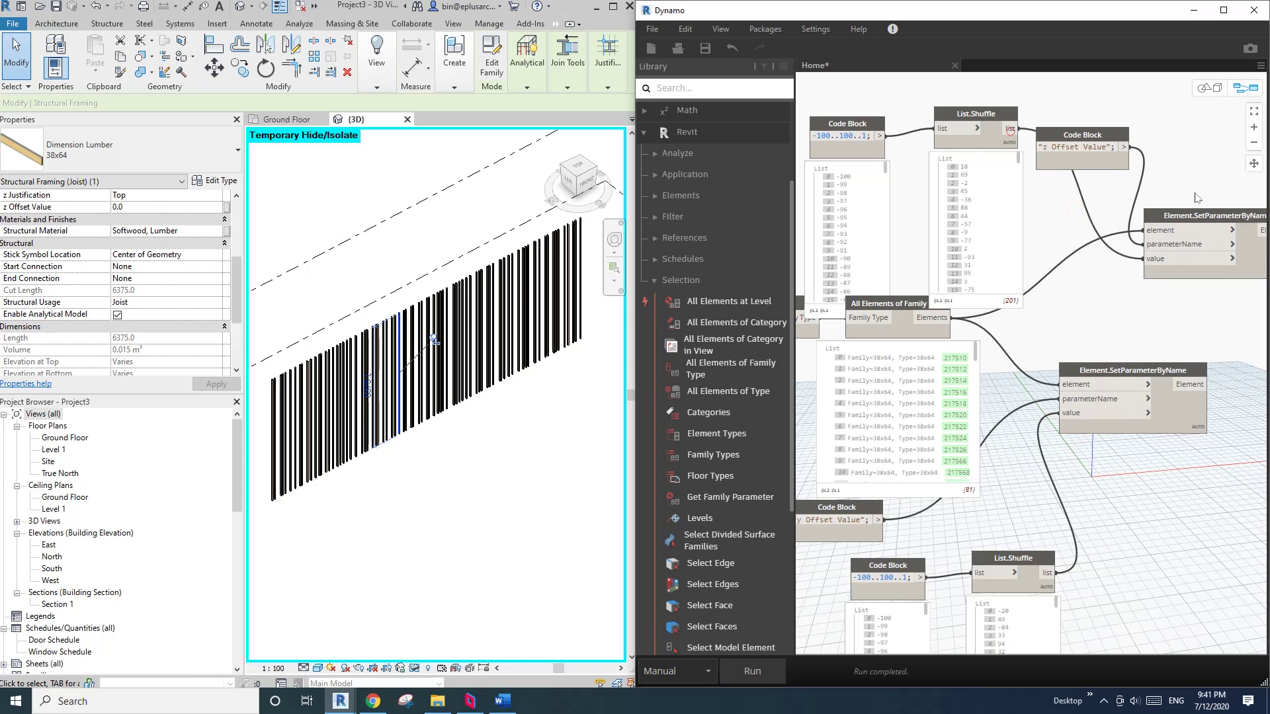
Step: Run the graph to apply the shuffled z offsets, inspect the battens in the 3D view, and clear the selection
click(752, 670)
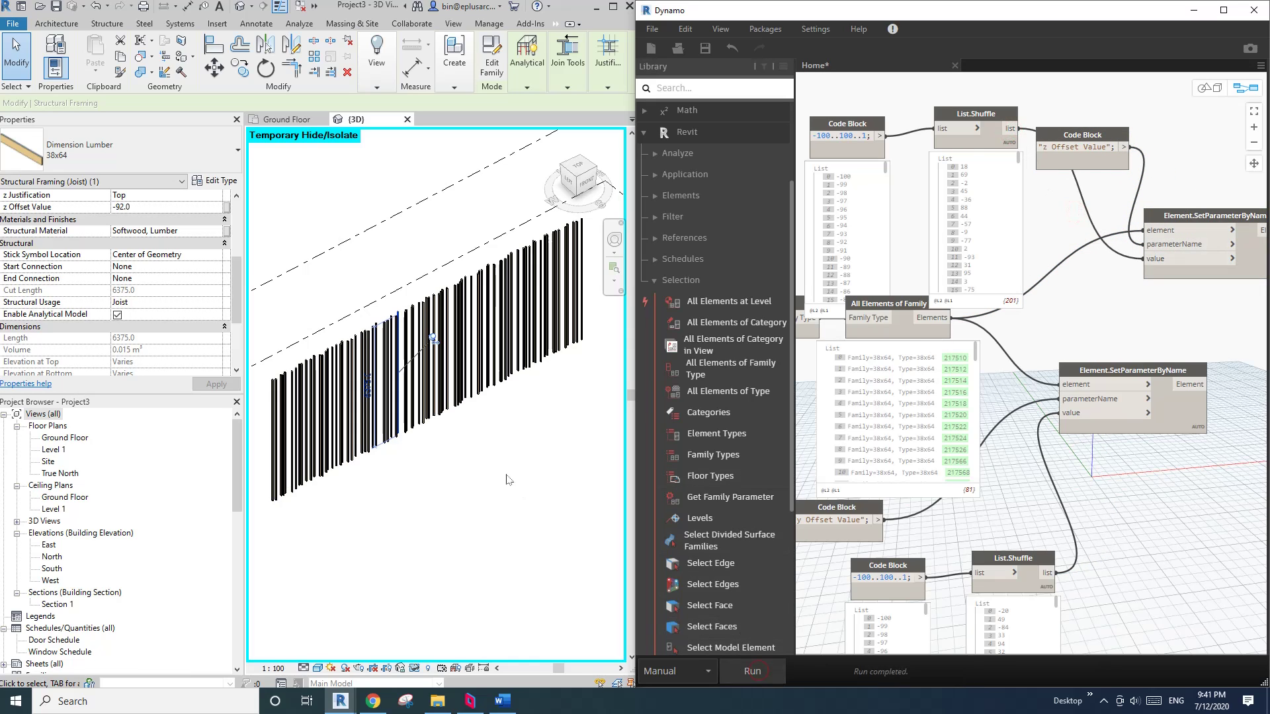
shift+middle_drag(448, 477, 406, 457)
scroll(354, 381, up, 2)
shift+middle_drag(368, 329, 522, 383)
scroll(425, 355, down, 3)
click(425, 355)
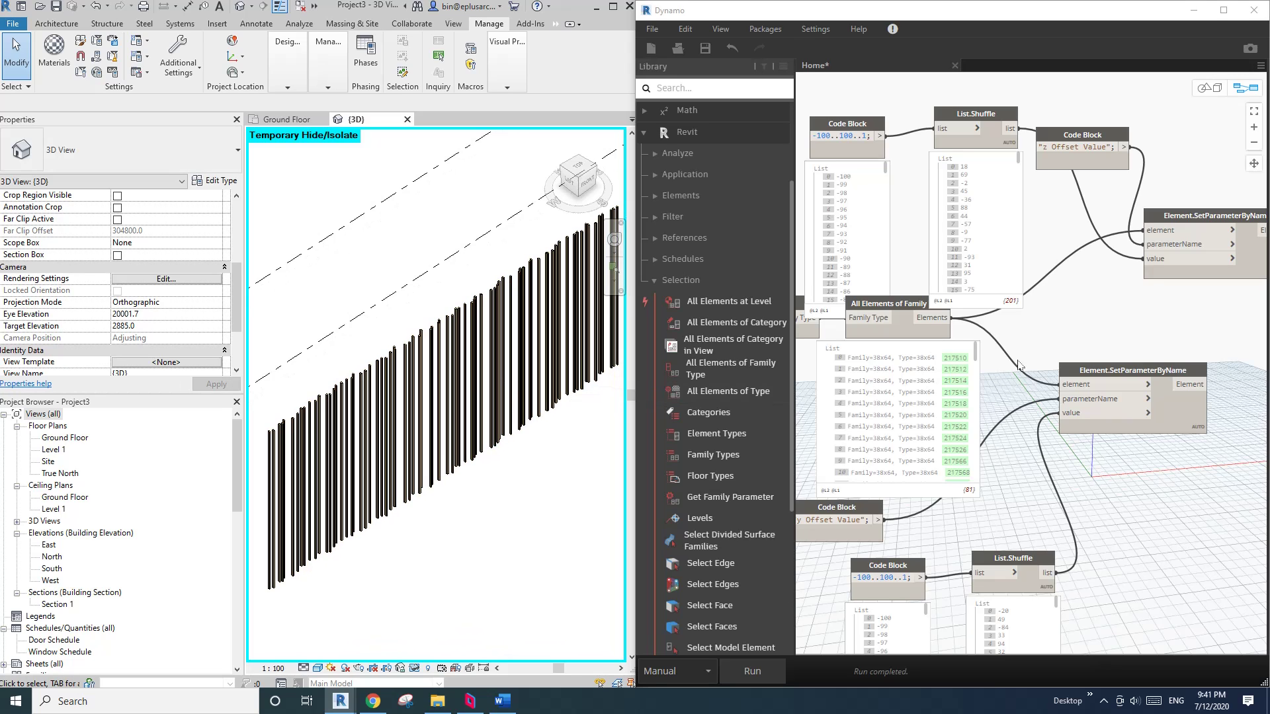